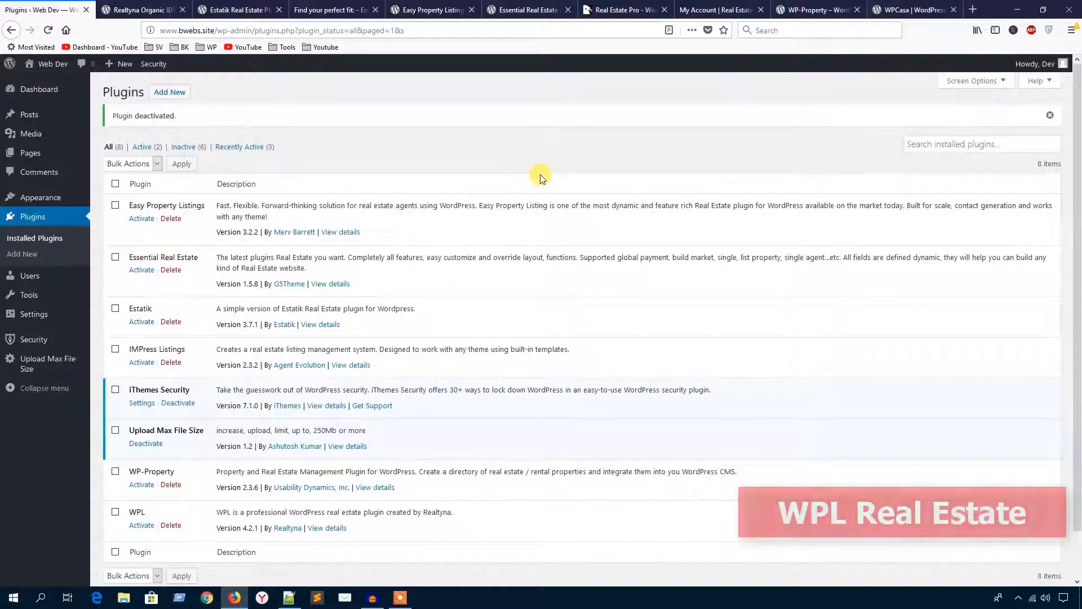
# Step: Read through the WPL plugin's page on WordPress.org
pyautogui.click(141, 10)
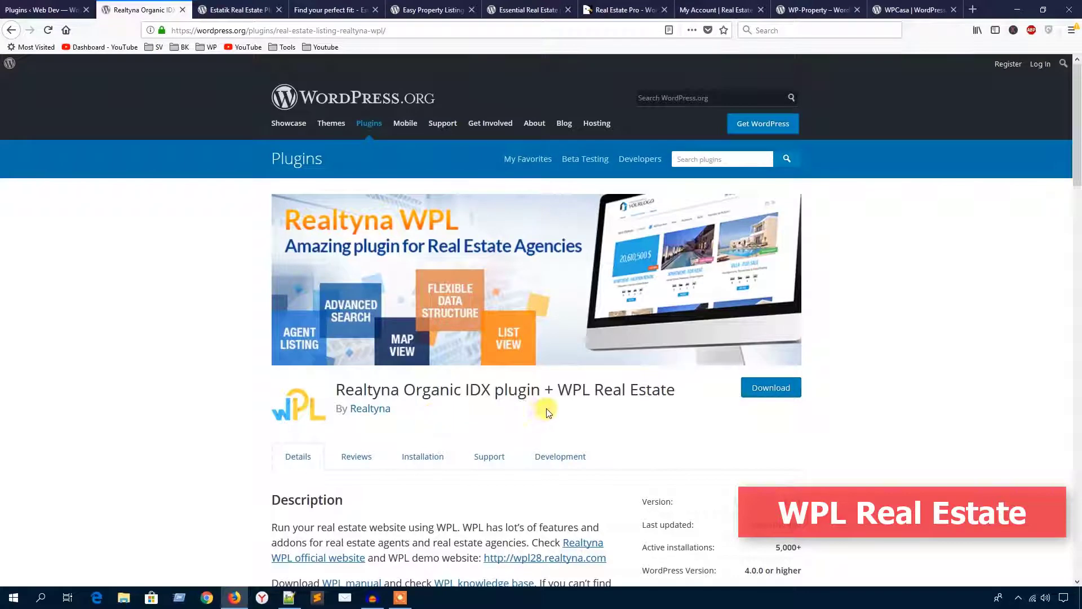
pyautogui.scroll(-3, 813, 403)
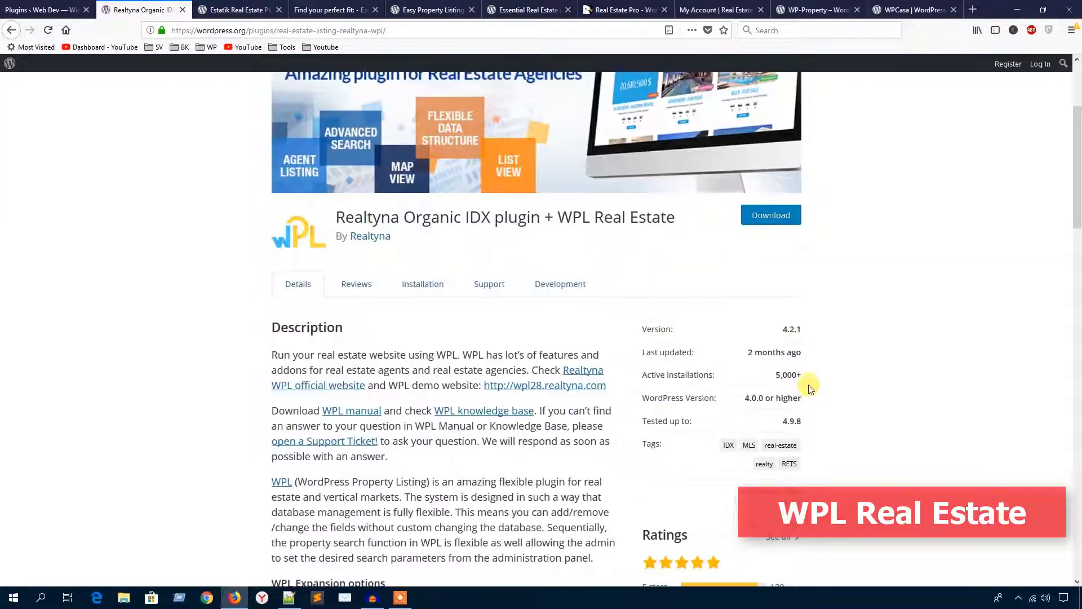
pyautogui.scroll(2, 732, 366)
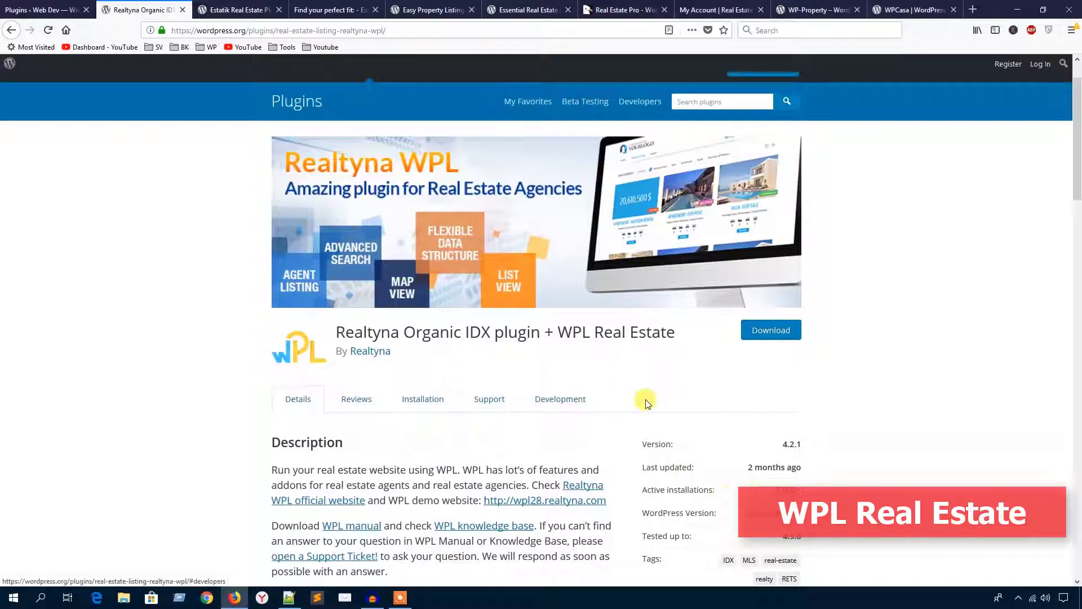
pyautogui.scroll(-2, 652, 403)
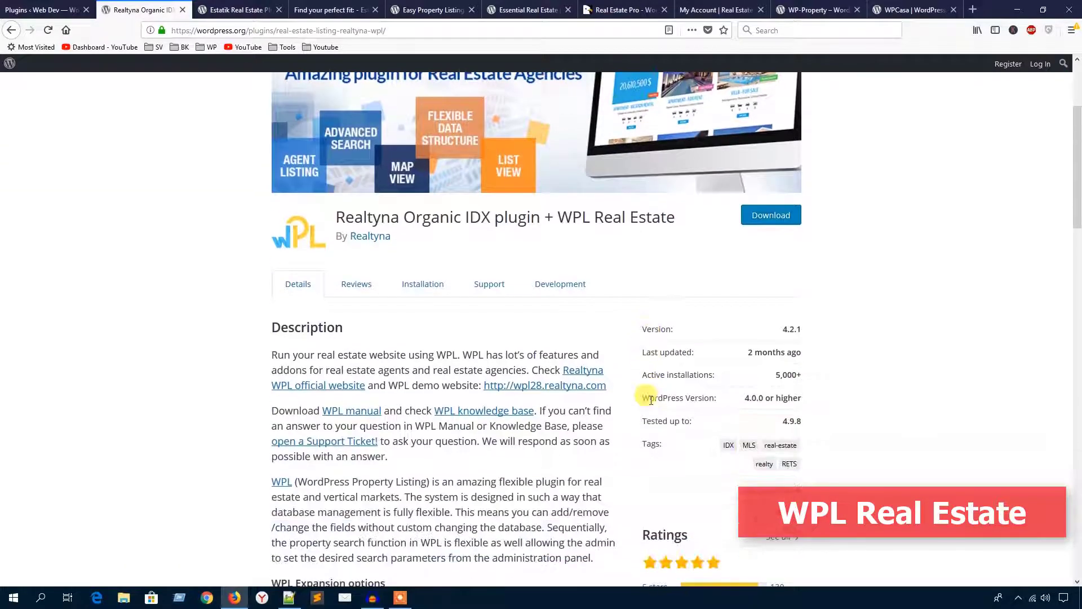
pyautogui.scroll(-3, 652, 402)
pyautogui.scroll(-10, 417, 378)
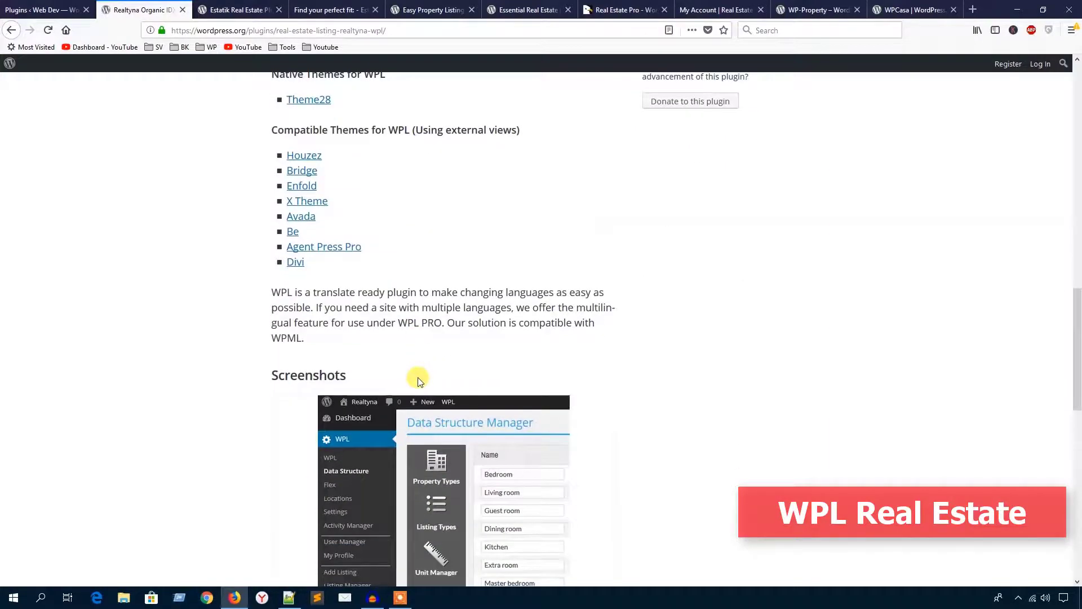
pyautogui.scroll(1, 395, 355)
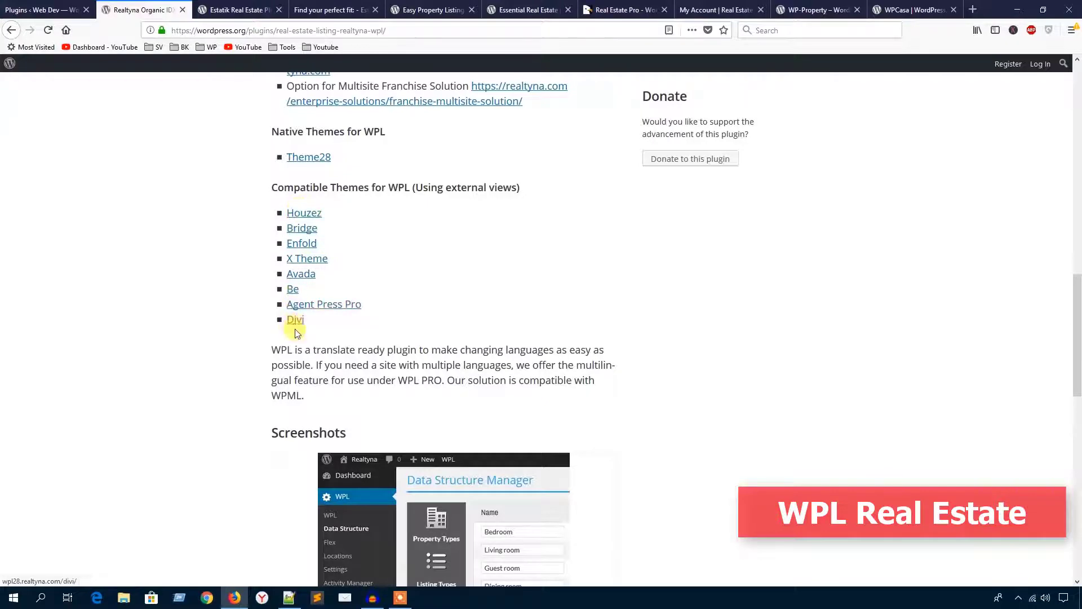
pyautogui.scroll(15, 670, 259)
pyautogui.scroll(1, 671, 258)
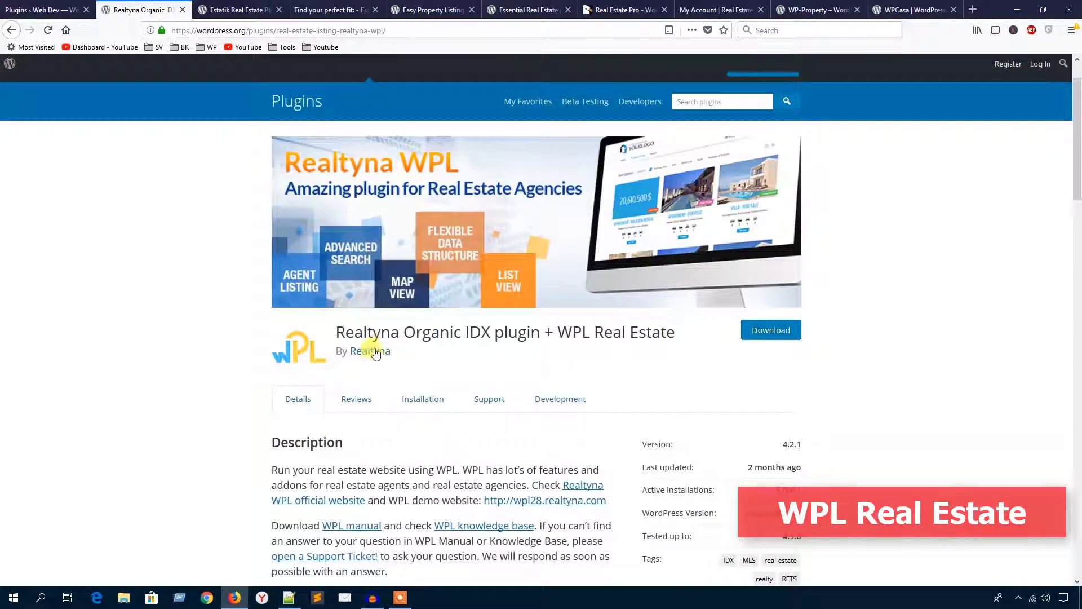
# Step: Activate WPL 4.2.1 from the installed plugins list
pyautogui.click(40, 9)
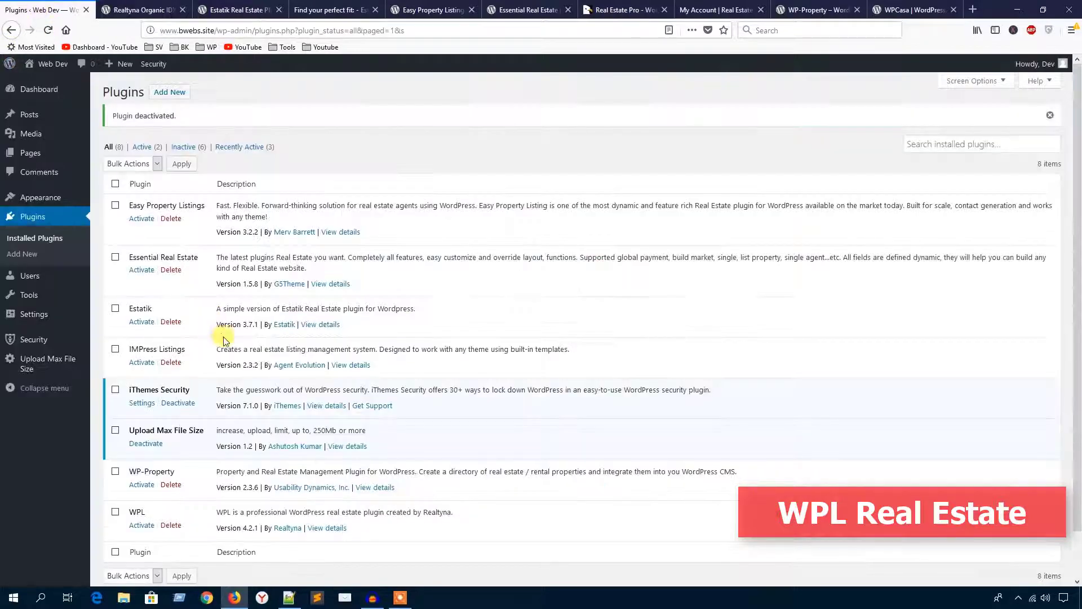
pyautogui.scroll(-1, 221, 339)
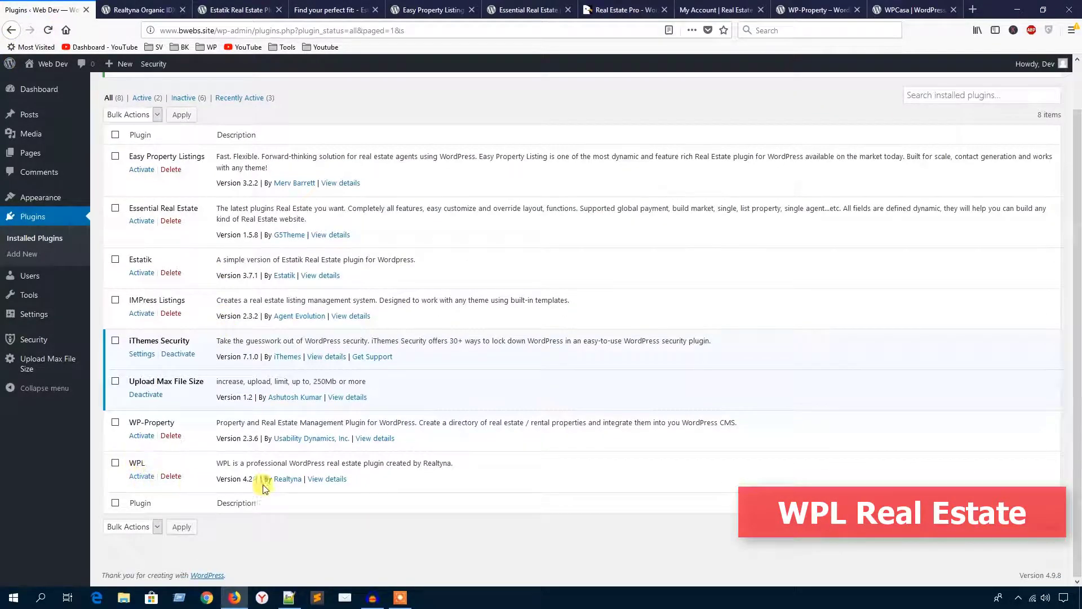
pyautogui.click(142, 476)
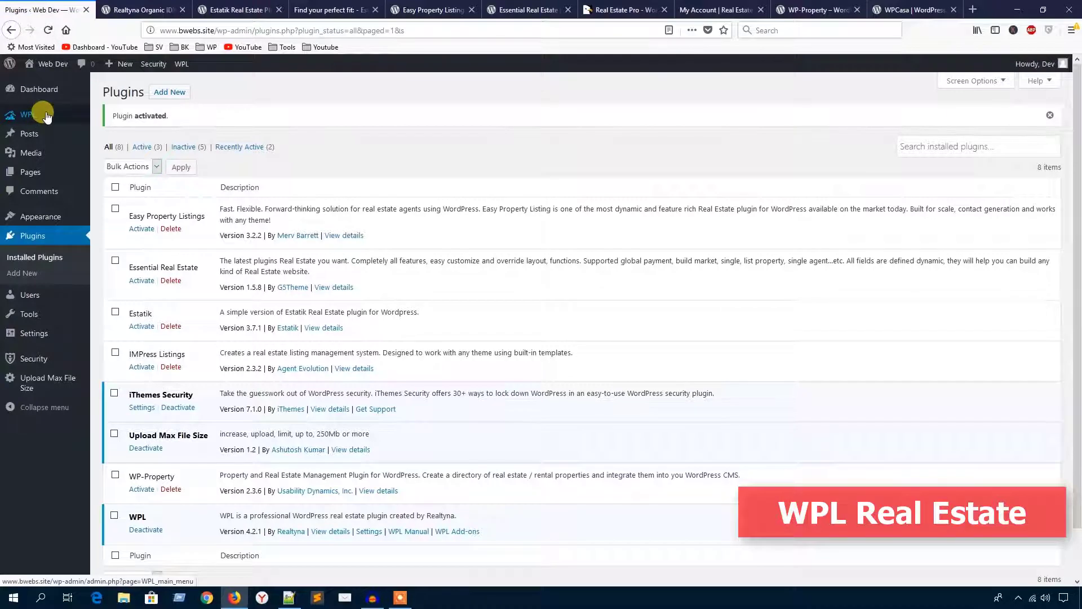
pyautogui.moveTo(46, 219)
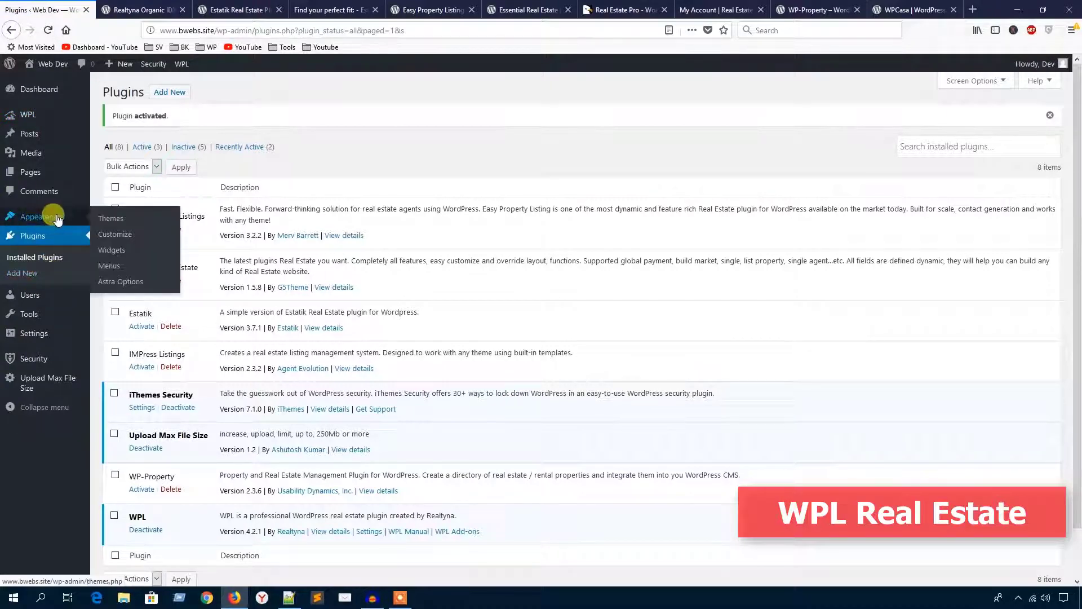
pyautogui.moveTo(45, 341)
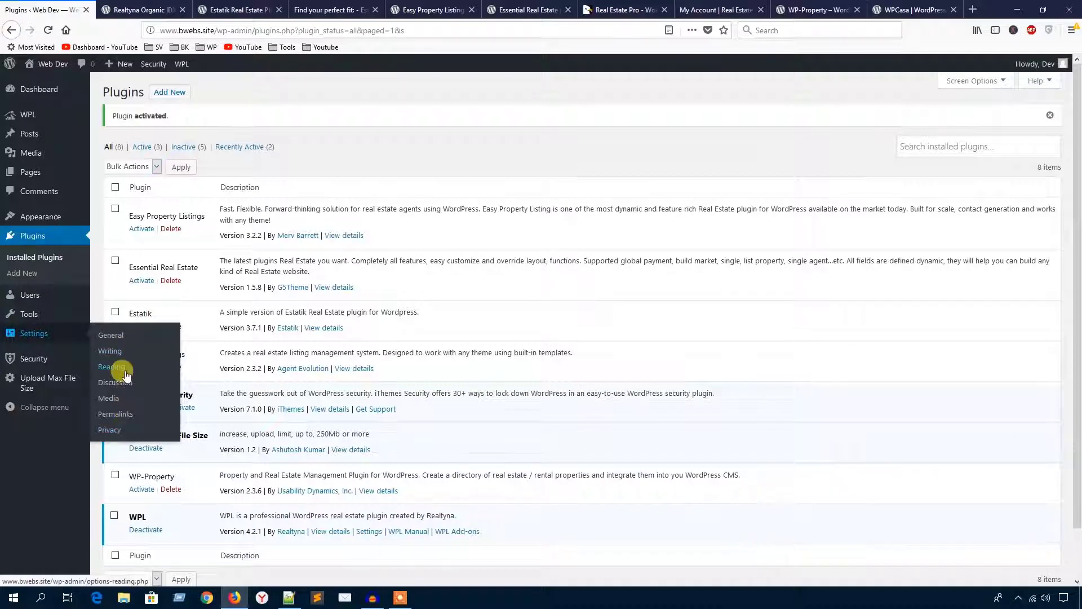
pyautogui.moveTo(34, 119)
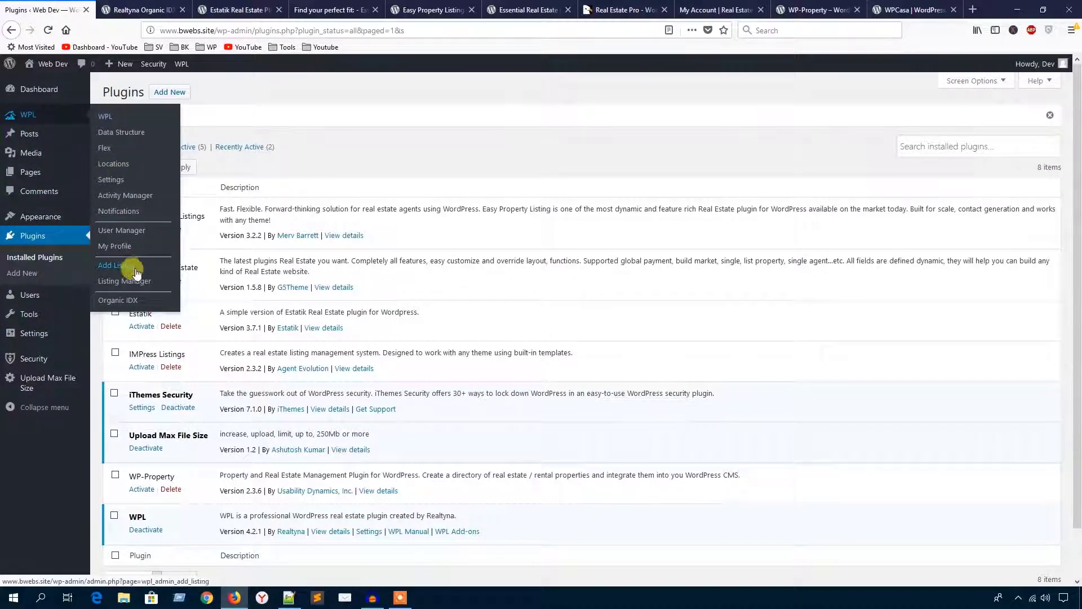
# Step: Open the WPL Basic 4.2.1 dashboard, dismiss its tour popup, and scroll through the add-ons
pyautogui.click(104, 119)
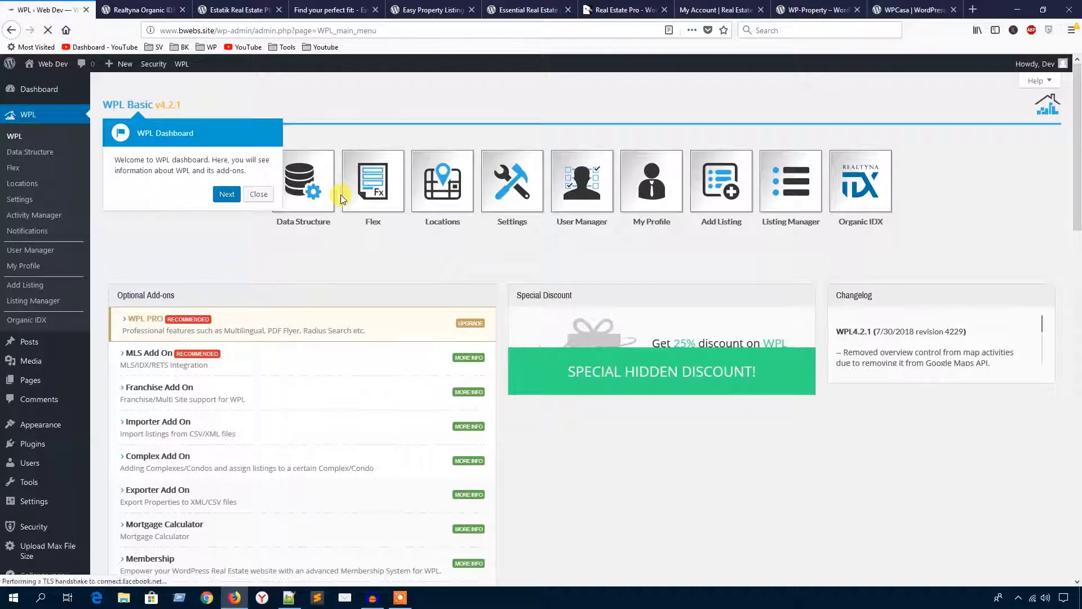
pyautogui.click(259, 193)
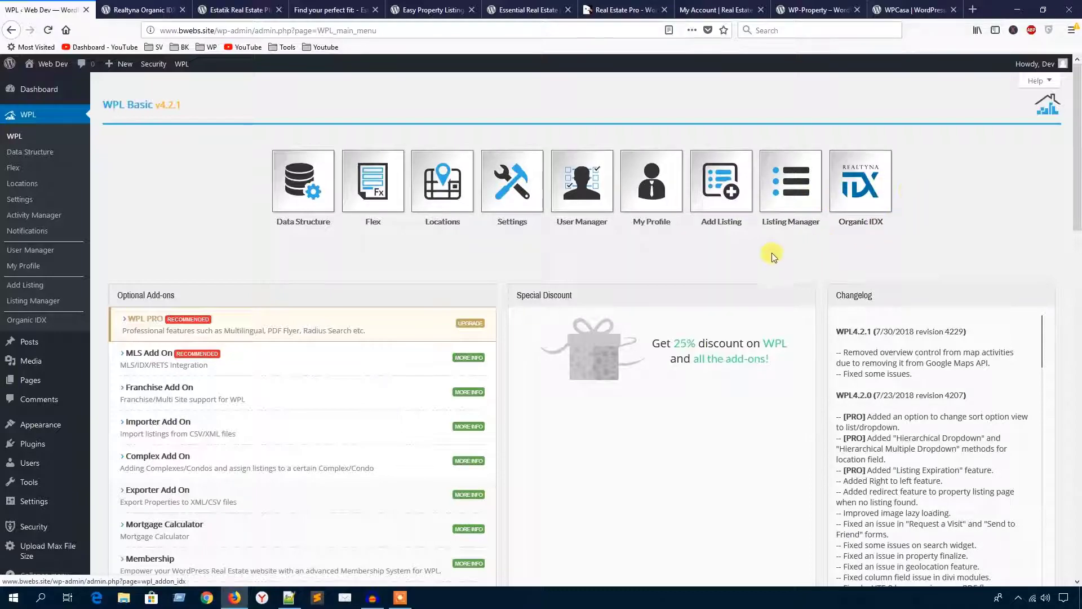
pyautogui.scroll(-5, 327, 370)
pyautogui.scroll(-6, 352, 374)
# Step: Tour WPL's Data Structure tiles: Listing Types, Unit Manager, Sort Options and Room Types, then Flex
pyautogui.click(19, 156)
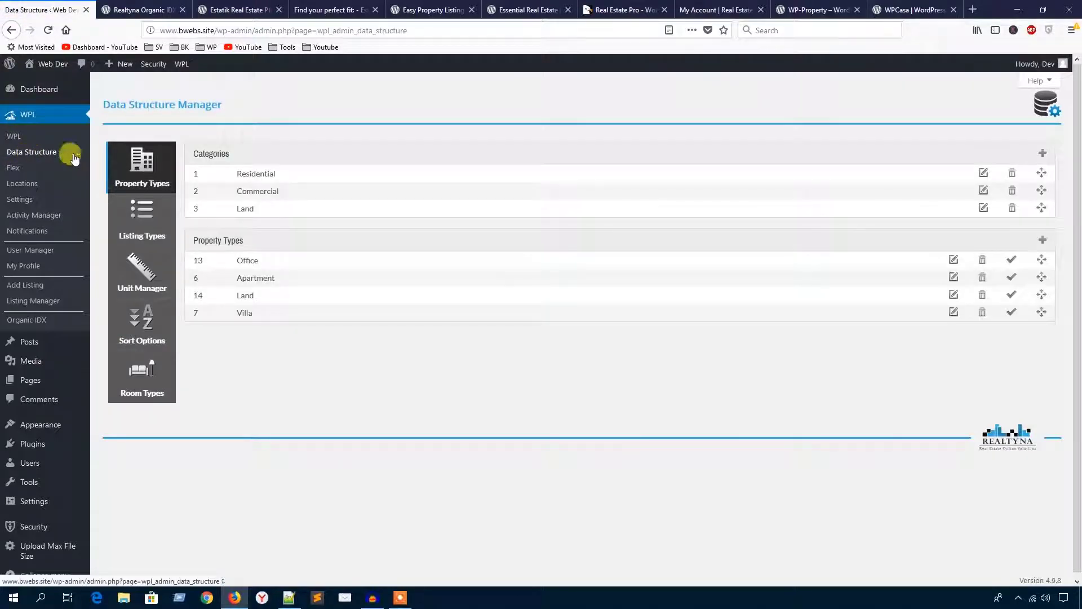
pyautogui.click(142, 220)
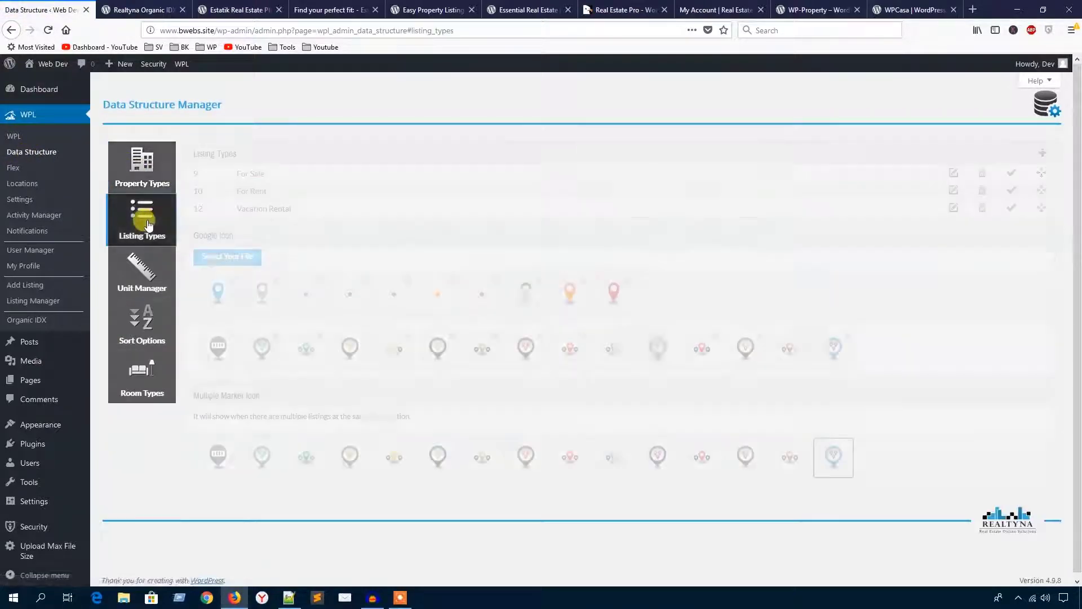
pyautogui.click(150, 271)
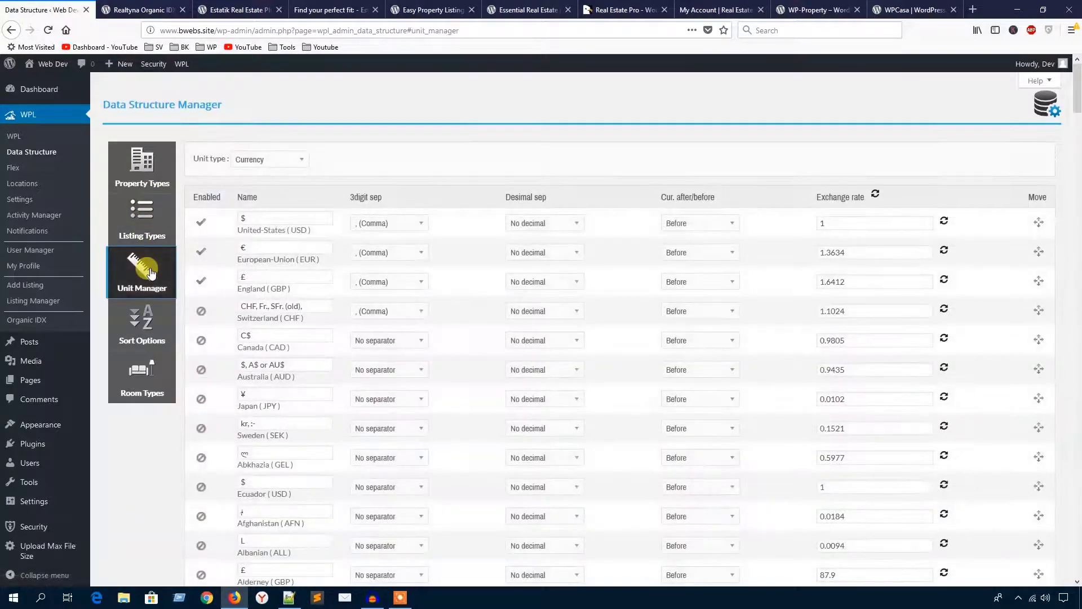
pyautogui.click(151, 326)
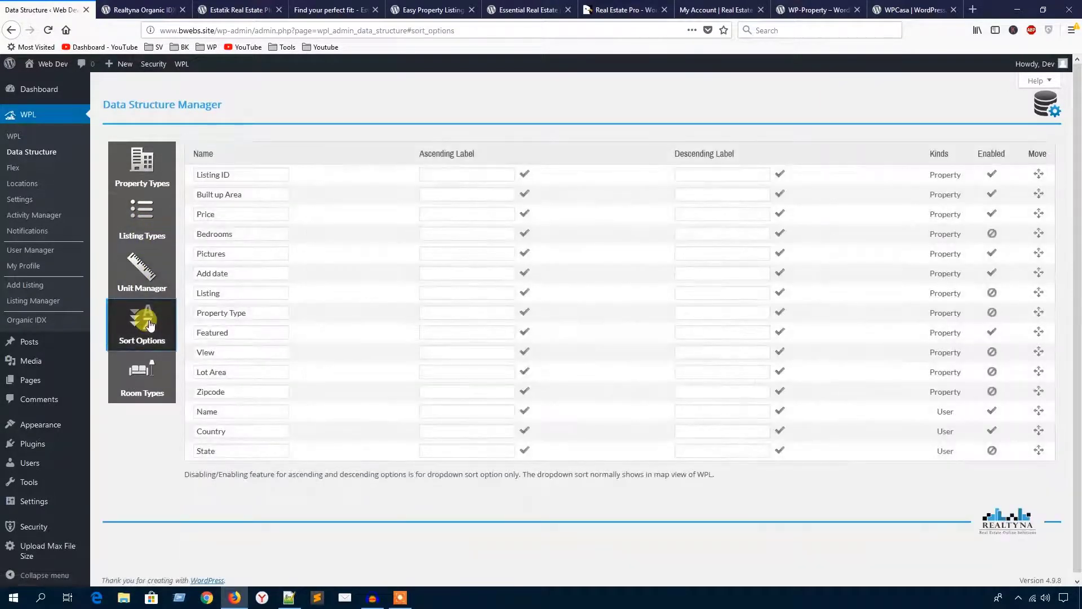
pyautogui.click(141, 378)
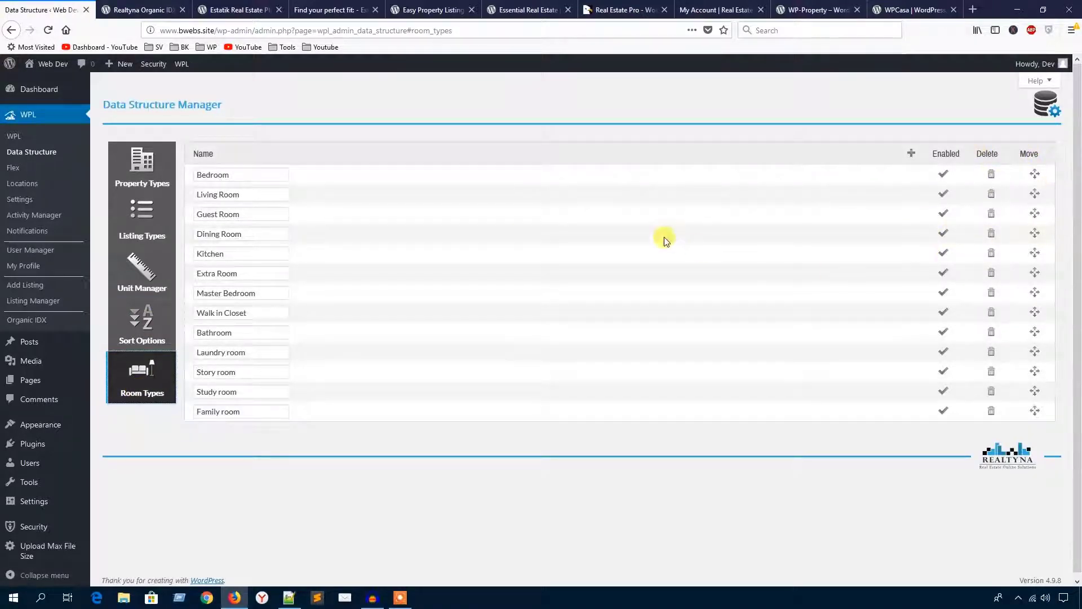
pyautogui.click(13, 168)
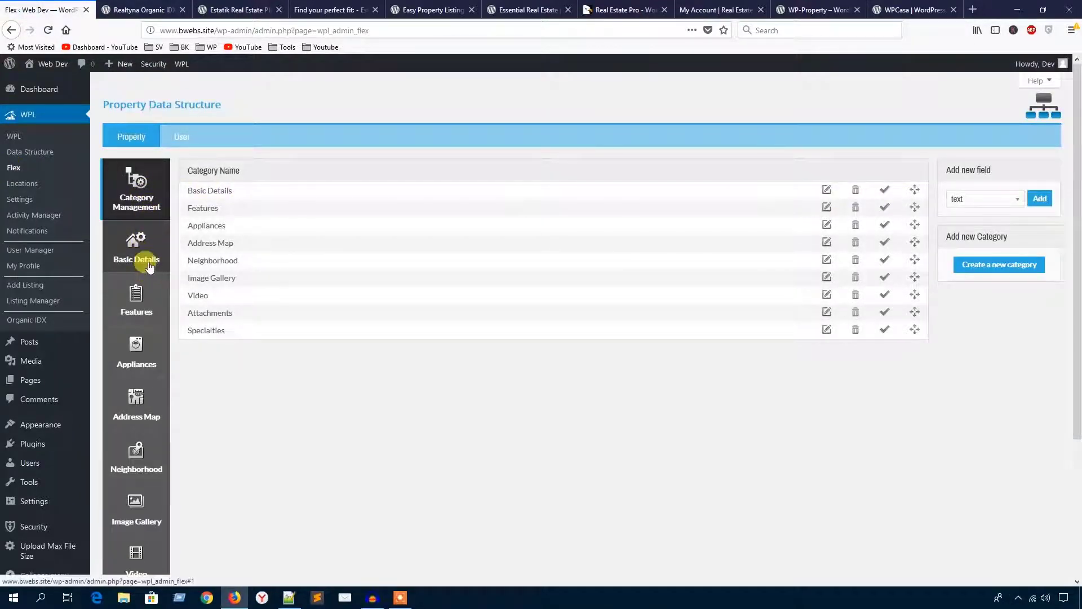
# Step: Browse the Flex categories Appliances, Address Map, Neighborhood, Image Gallery, Video and Attachments
pyautogui.scroll(-2, 148, 269)
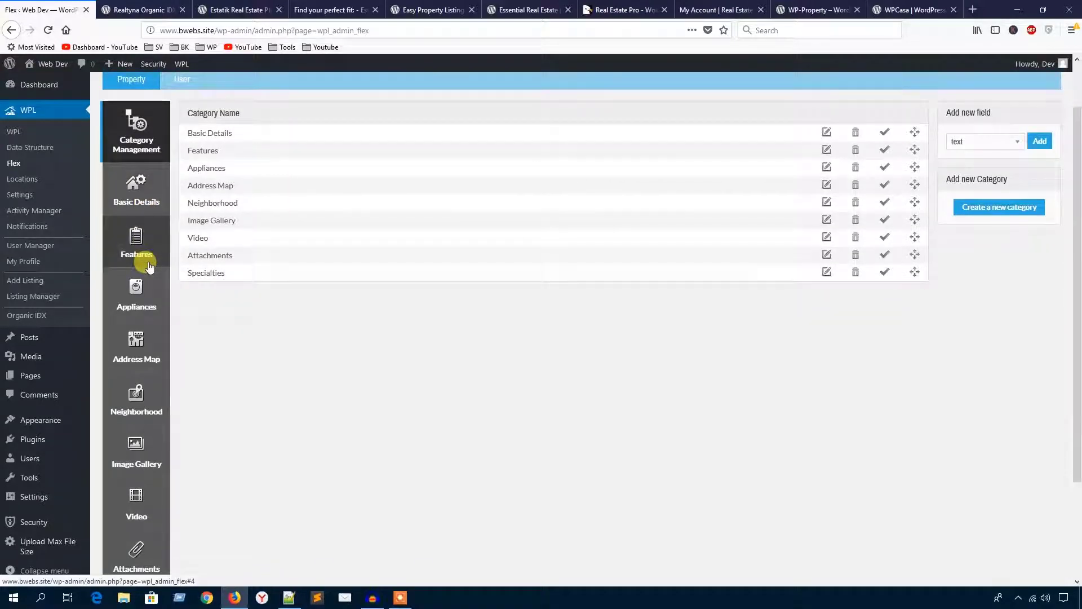
pyautogui.click(145, 299)
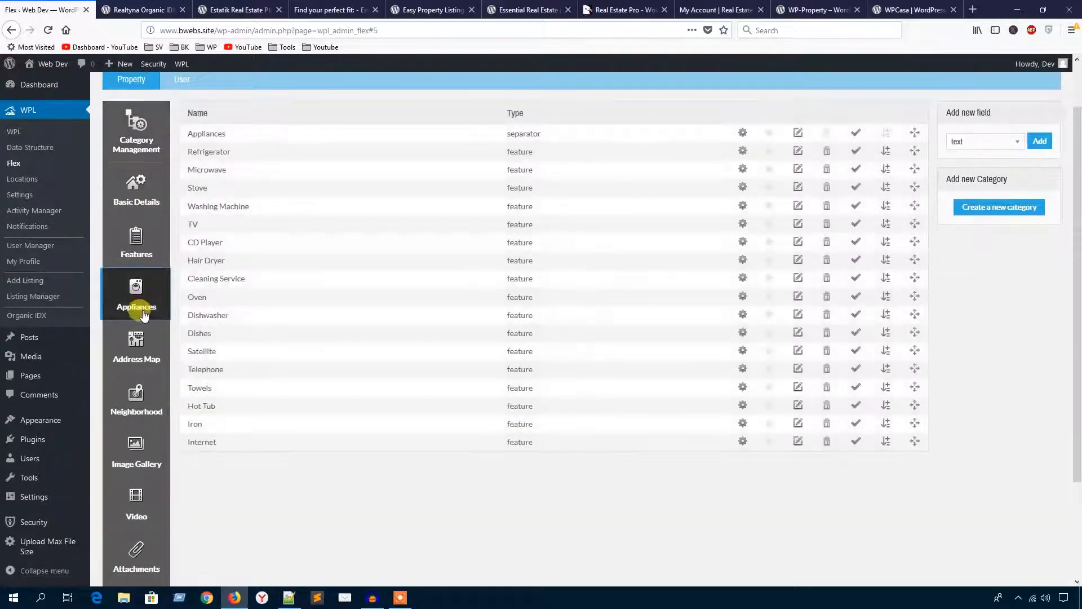
pyautogui.click(145, 351)
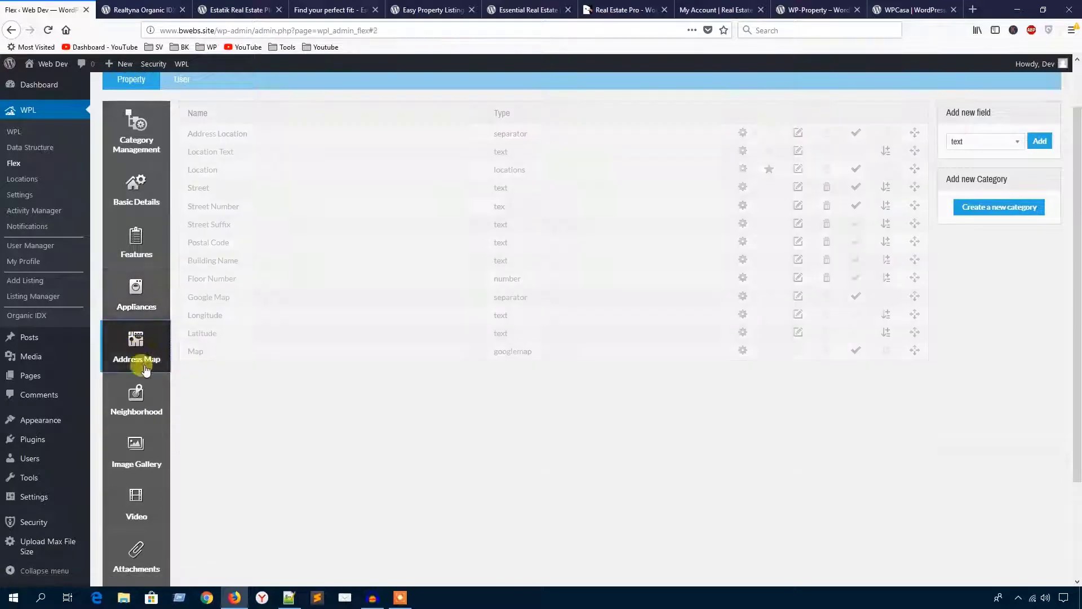
pyautogui.click(135, 403)
pyautogui.scroll(-2, 220, 344)
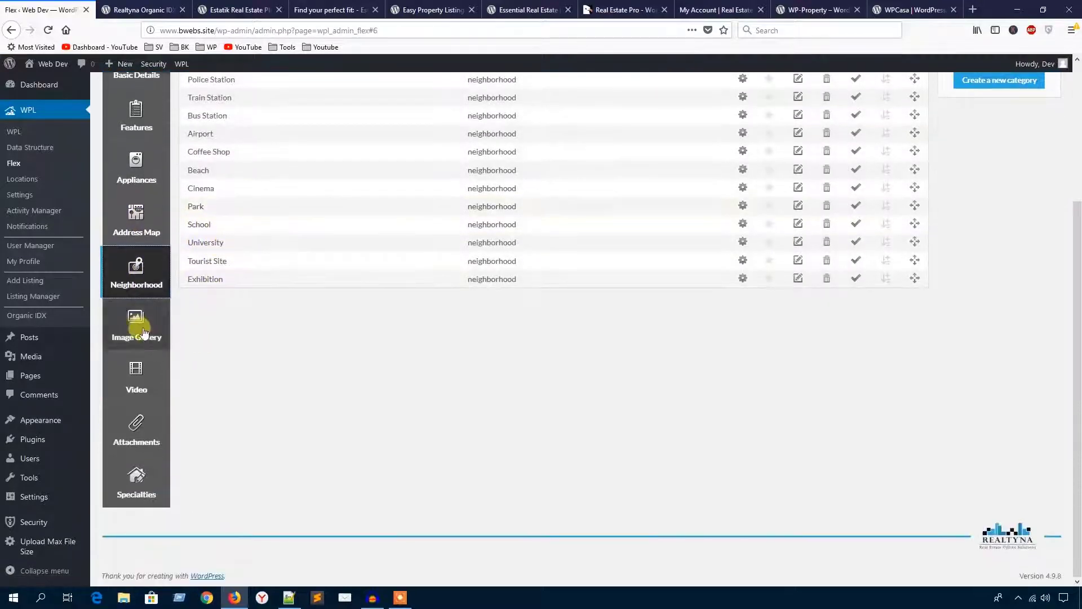
pyautogui.click(140, 329)
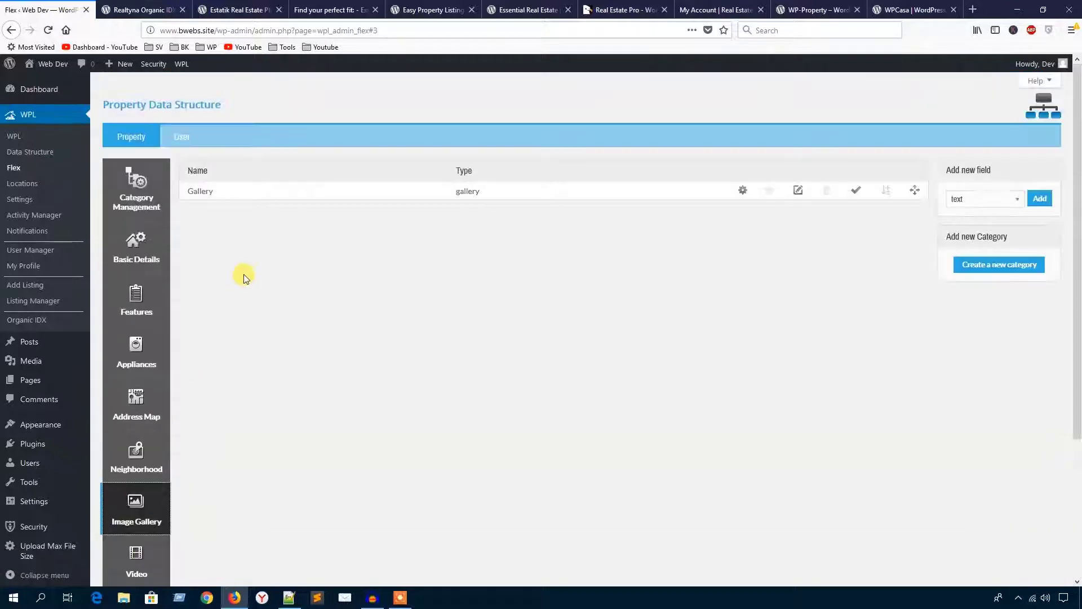
pyautogui.scroll(-3, 243, 274)
pyautogui.click(146, 382)
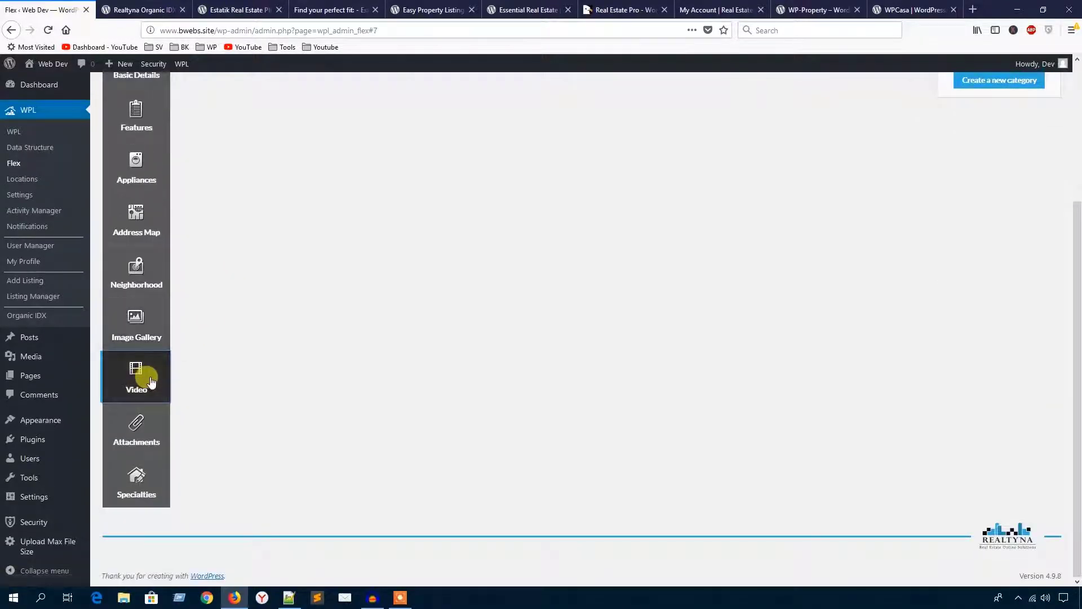
pyautogui.scroll(-3, 222, 333)
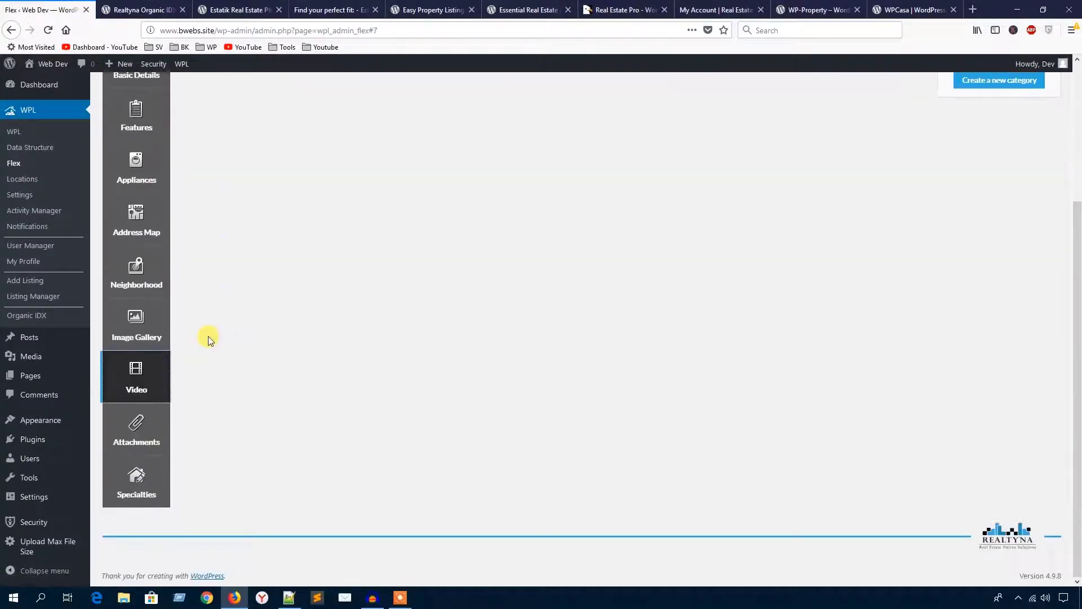
pyautogui.click(126, 429)
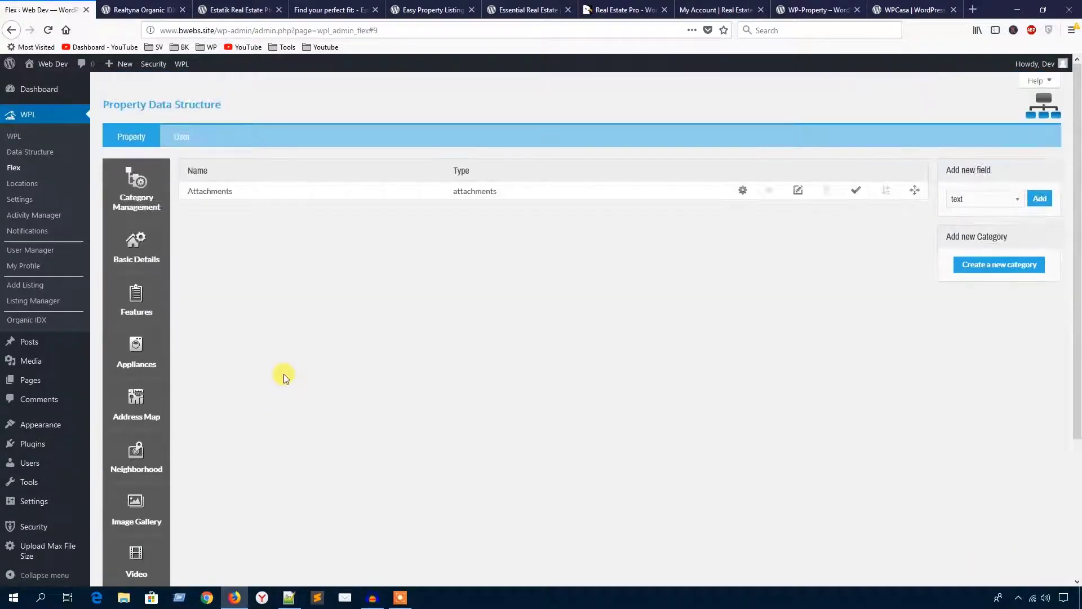
pyautogui.scroll(-3, 283, 373)
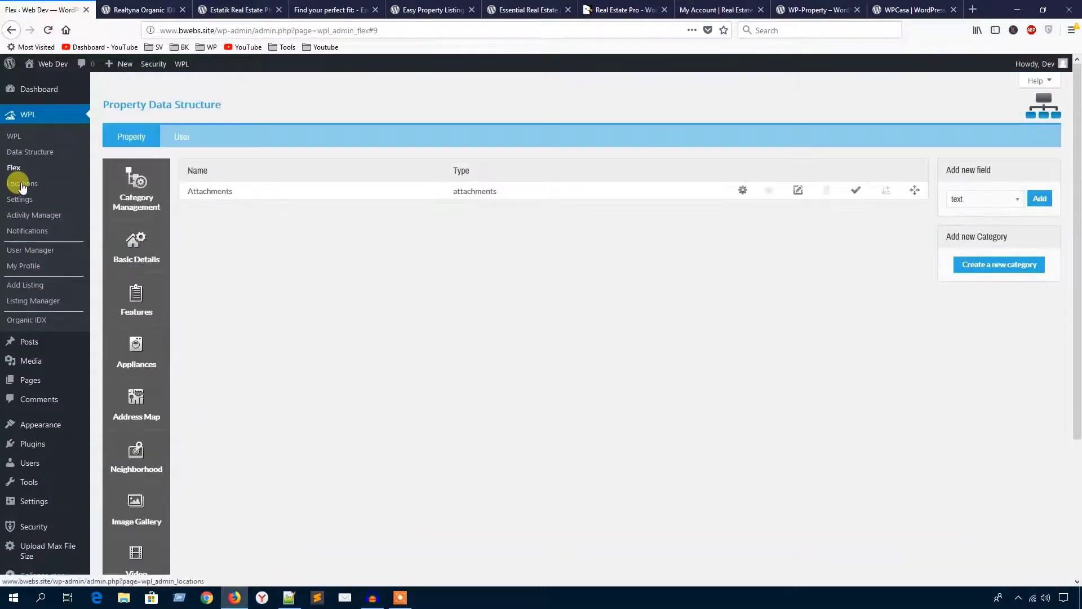
# Step: Visit WPL Locations and the Gallery, Locations, SEO and Notifications settings, ending on Activity Manager
pyautogui.click(22, 183)
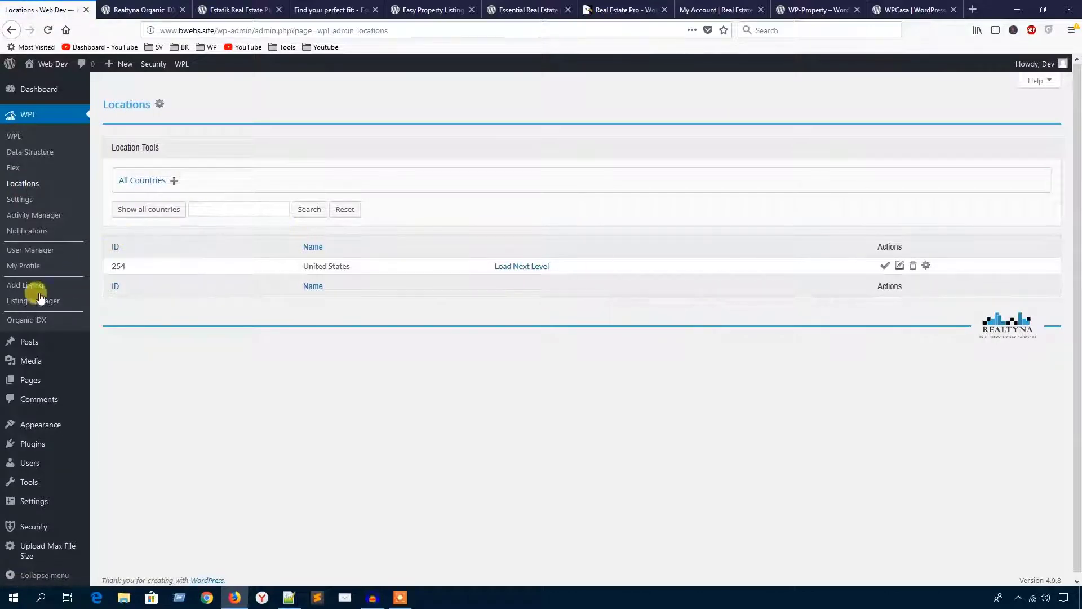
pyautogui.click(22, 201)
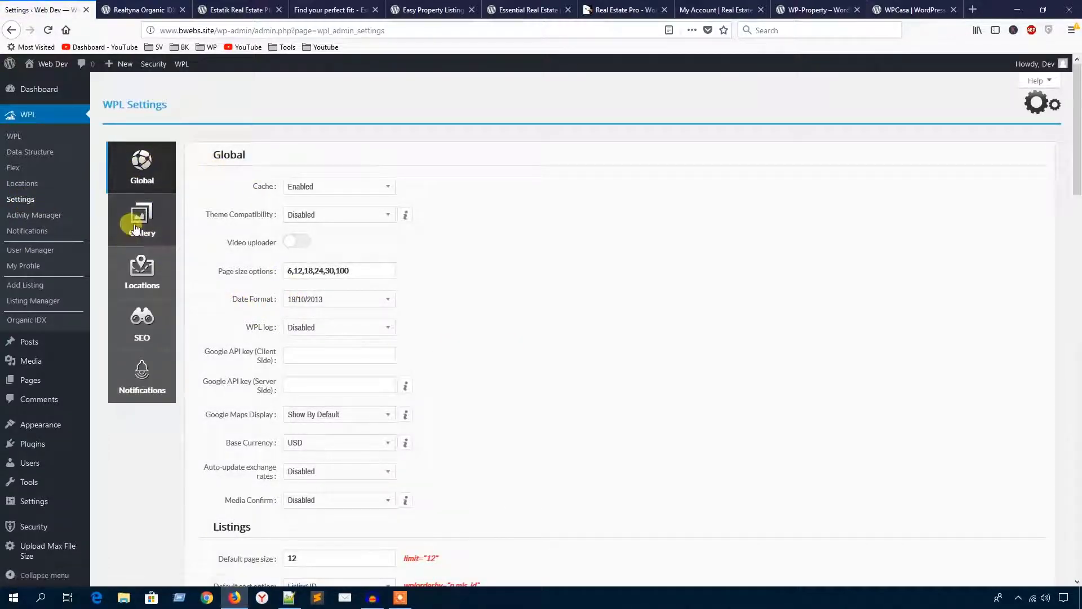
pyautogui.click(135, 228)
pyautogui.click(140, 275)
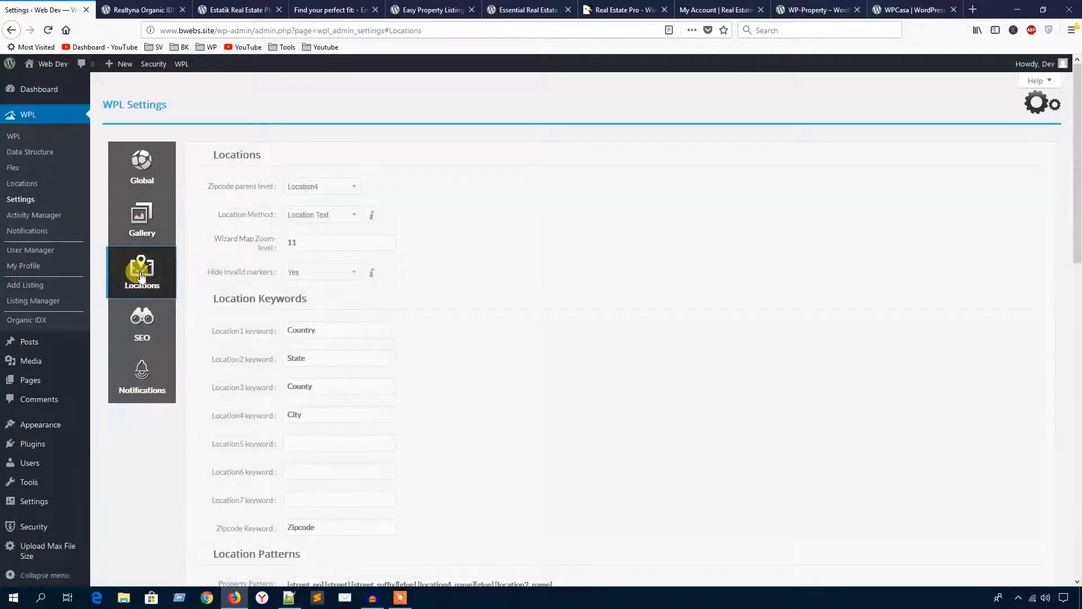
pyautogui.click(144, 319)
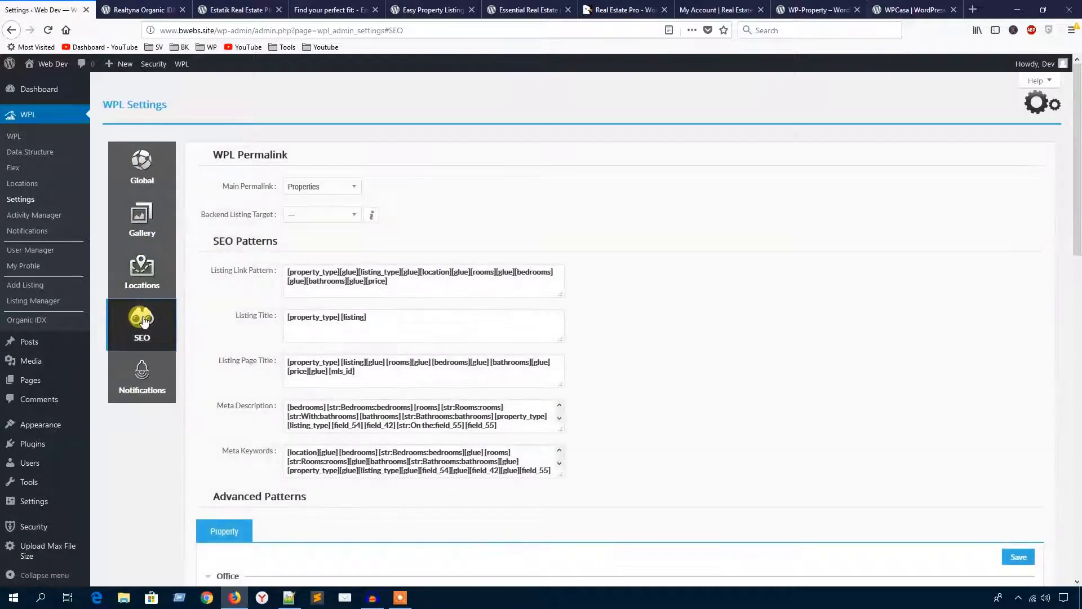
pyautogui.click(148, 377)
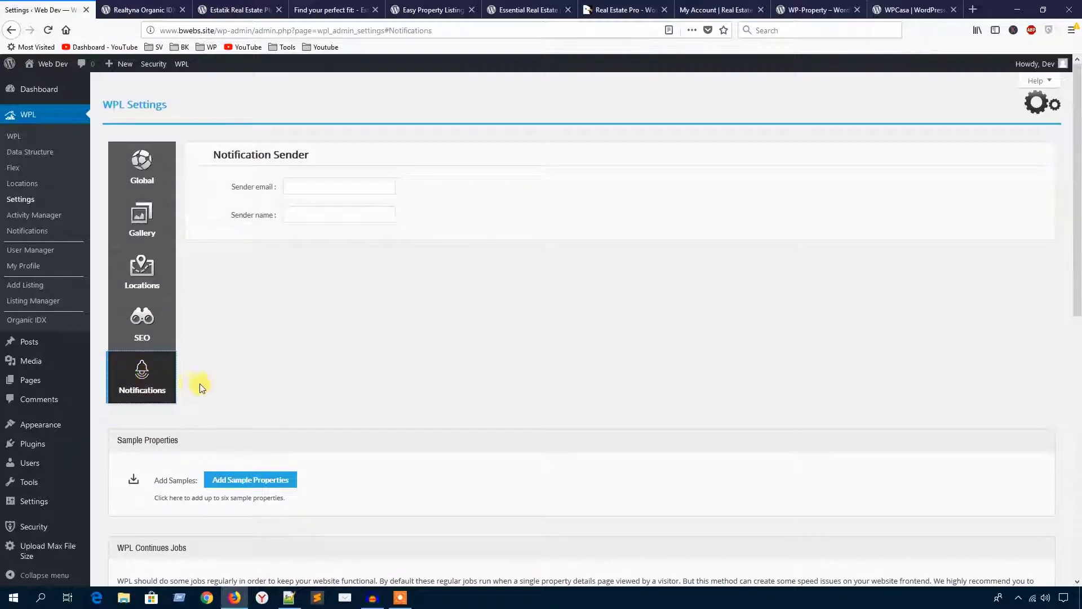
pyautogui.click(35, 218)
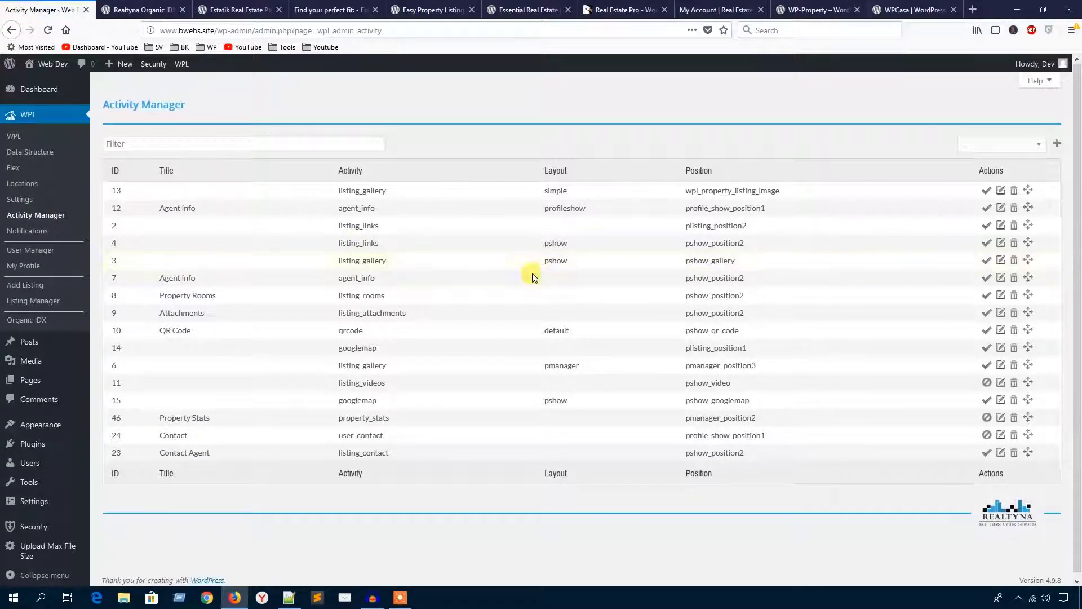
# Step: View WPL's Notifications, User Manager and Listing Manager pages, then the Estatik plugin page
pyautogui.click(35, 239)
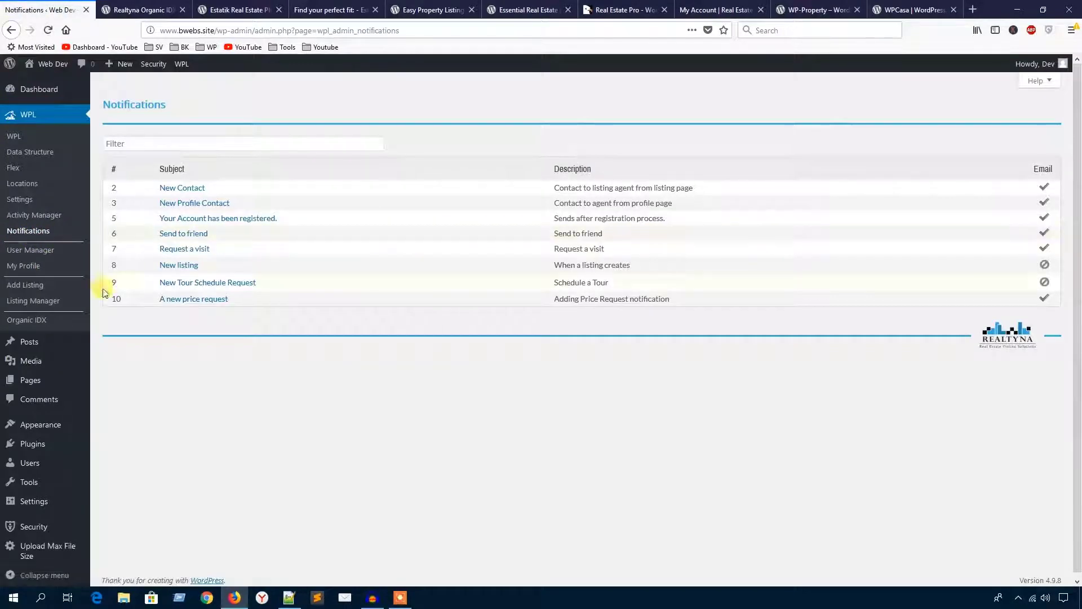
pyautogui.click(35, 253)
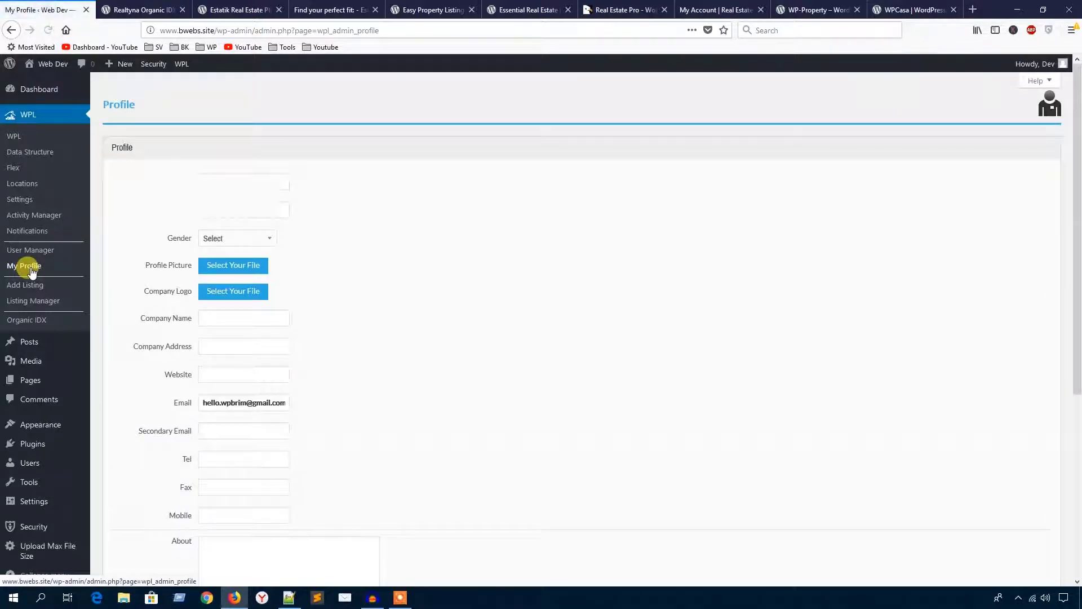
pyautogui.click(37, 303)
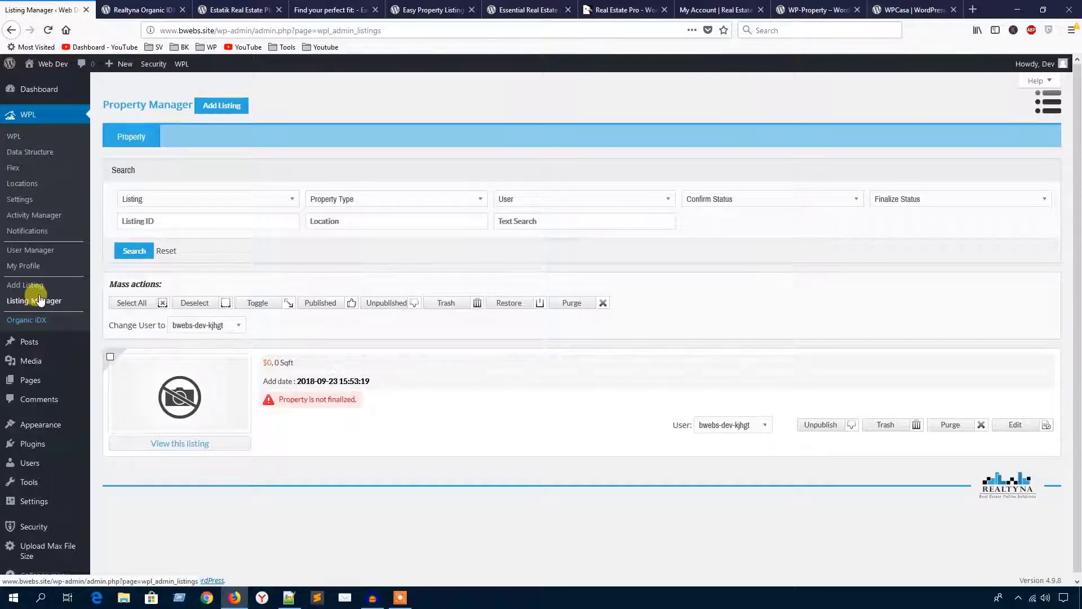
pyautogui.click(237, 10)
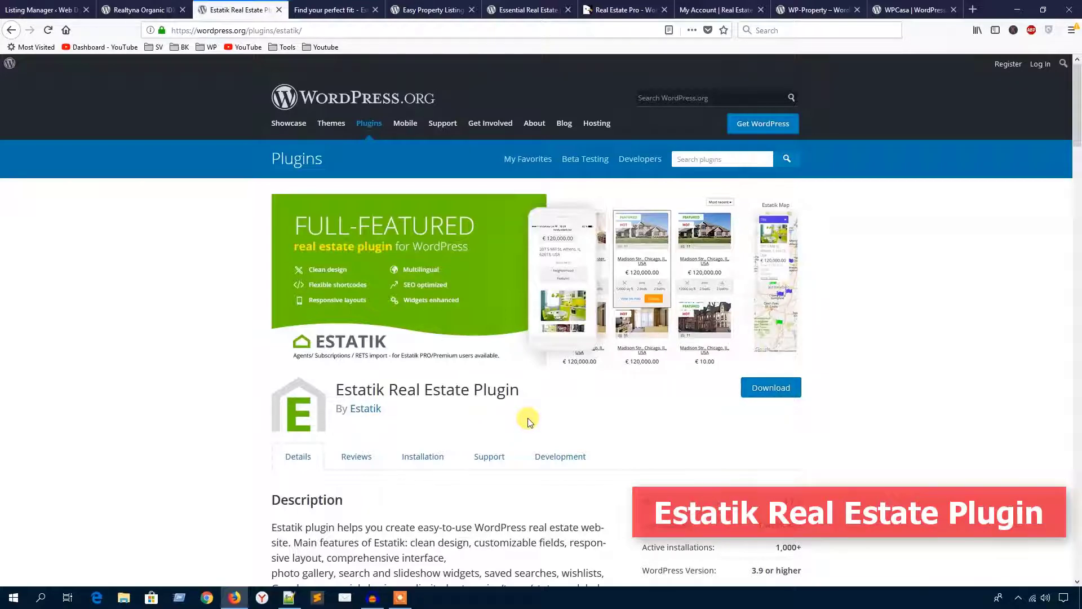
# Step: Read Estatik's features, PRO and Premium options, then return to the WordPress admin
pyautogui.scroll(-7, 529, 421)
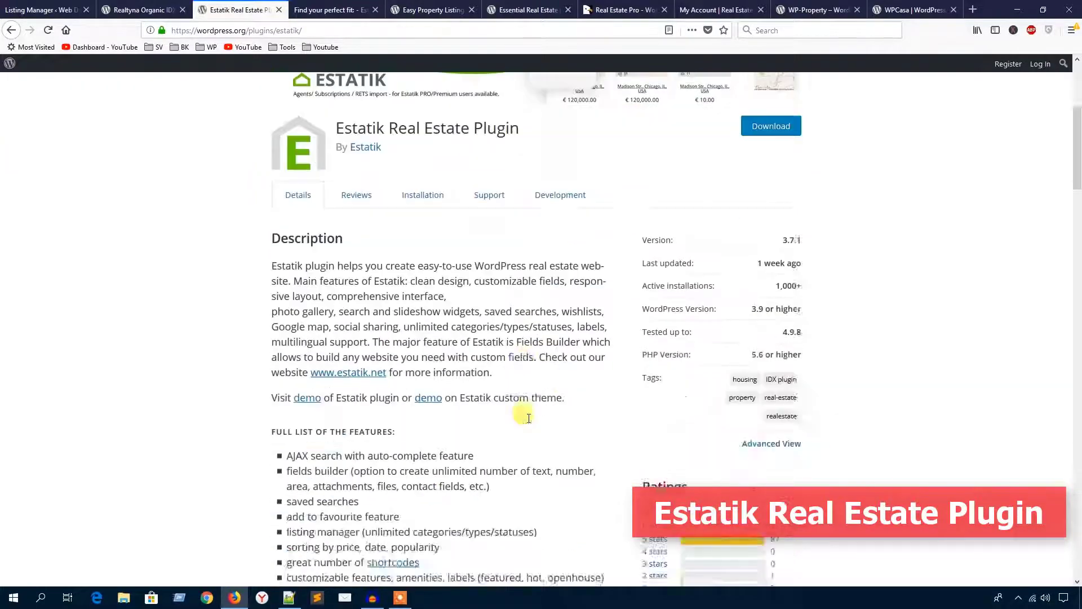
pyautogui.scroll(-2, 528, 422)
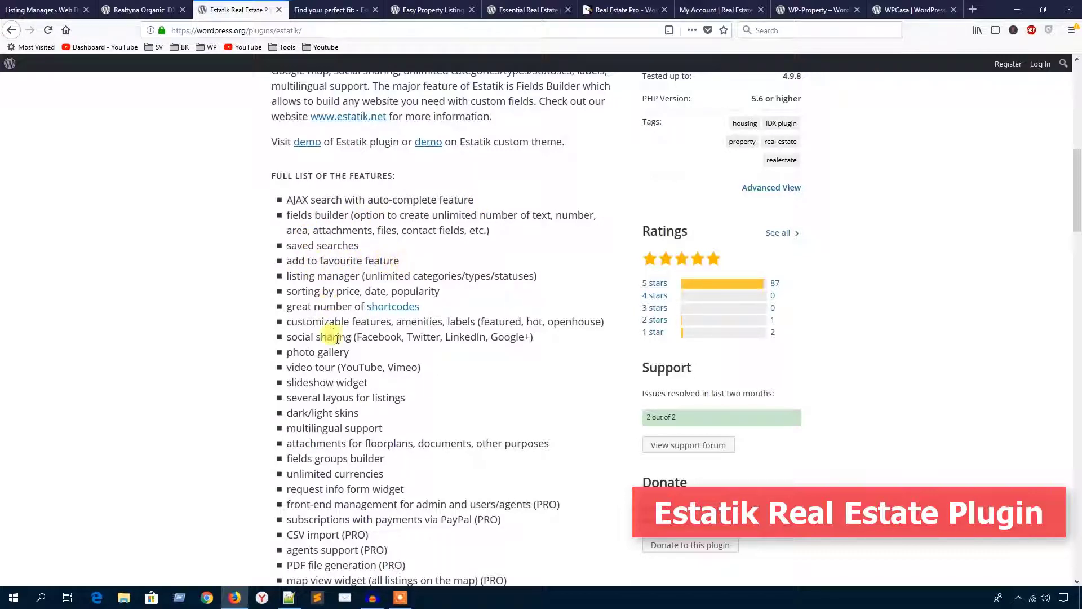
pyautogui.scroll(-4, 337, 338)
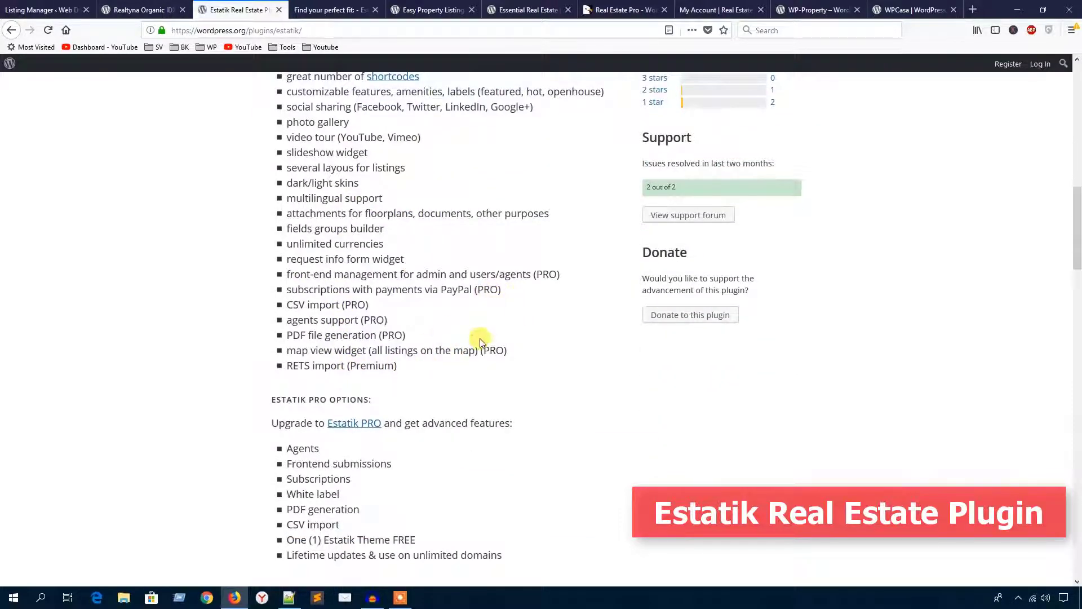
pyautogui.scroll(-3, 478, 342)
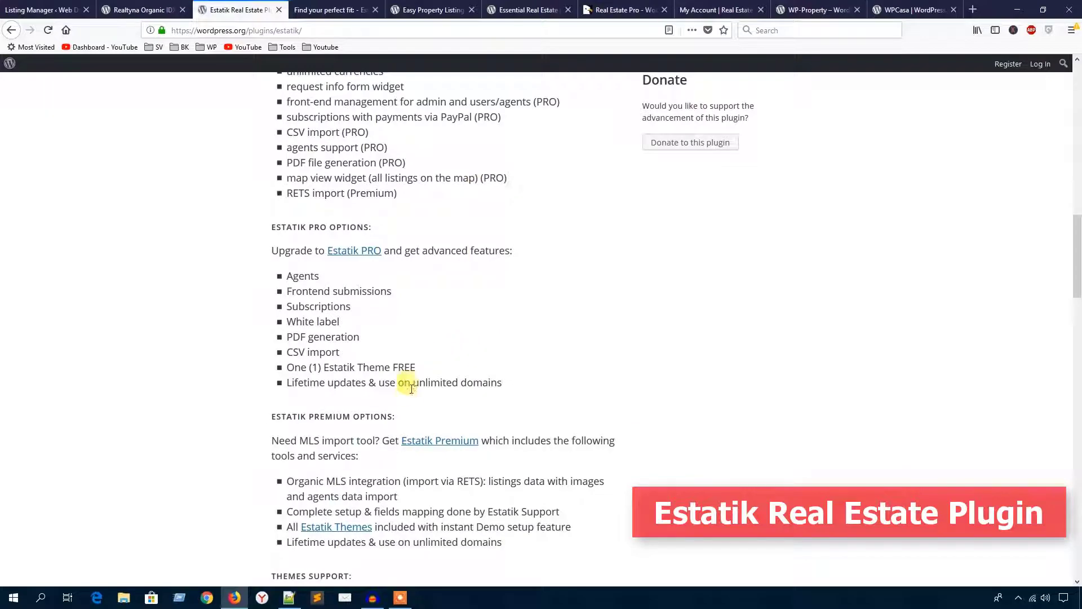
pyautogui.scroll(-4, 405, 382)
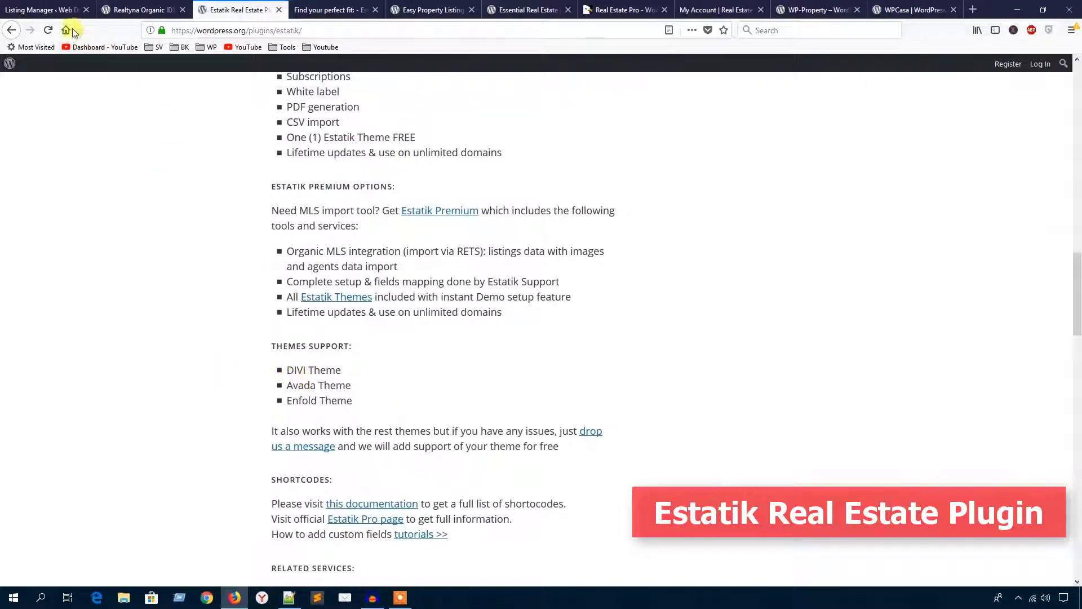
pyautogui.click(42, 9)
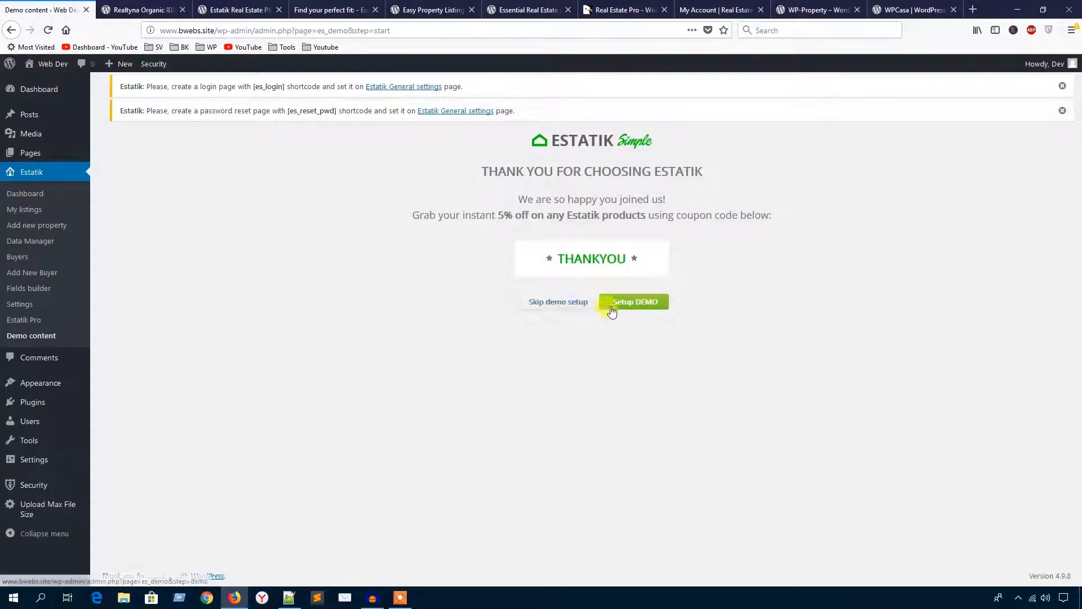
# Step: Skip the Estatik demo setup on the welcome screen
pyautogui.click(571, 308)
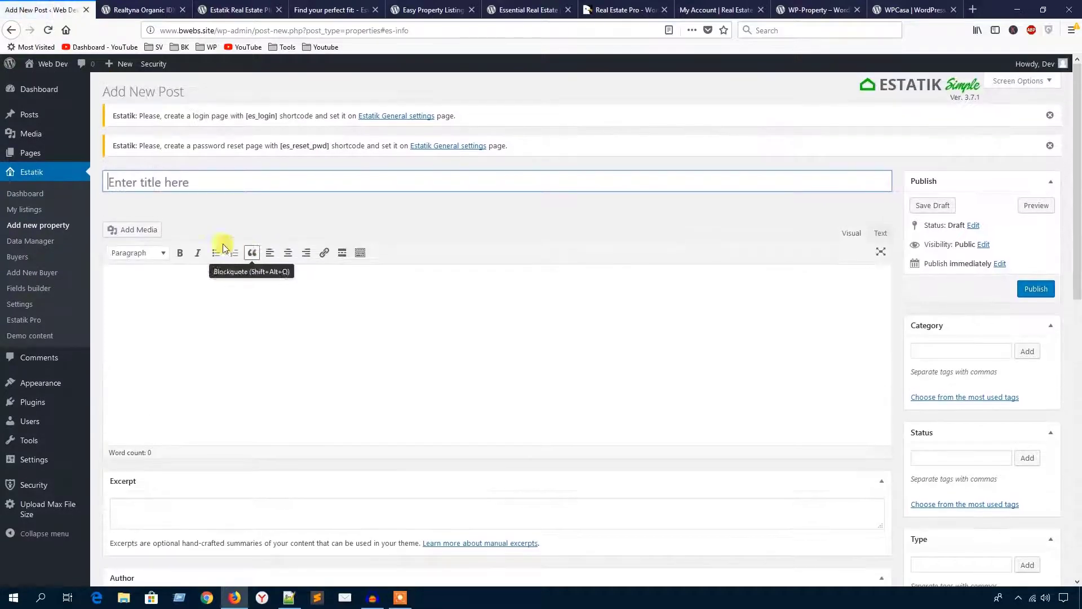
# Step: Visit Estatik's Data Manager and Fields Builder from the Dashboard, returning to Dashboard each time
pyautogui.click(31, 201)
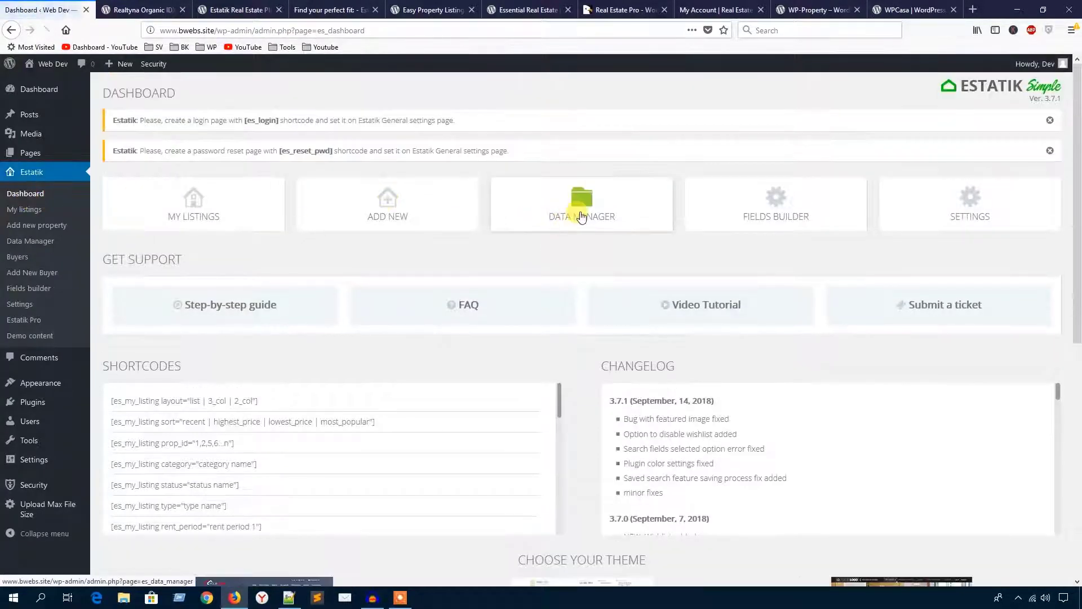
pyautogui.click(579, 215)
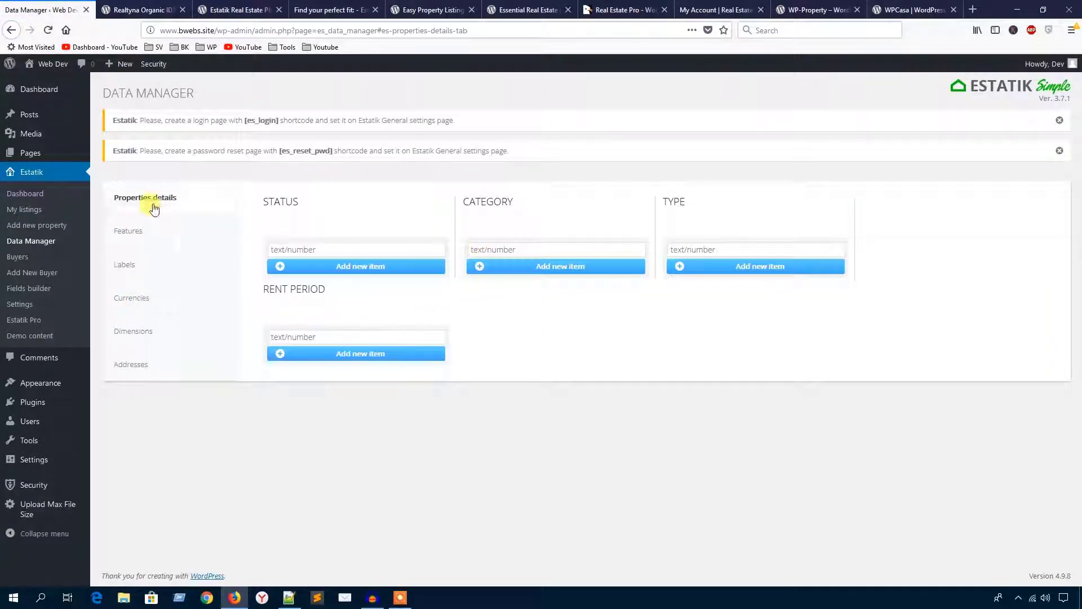
pyautogui.click(57, 197)
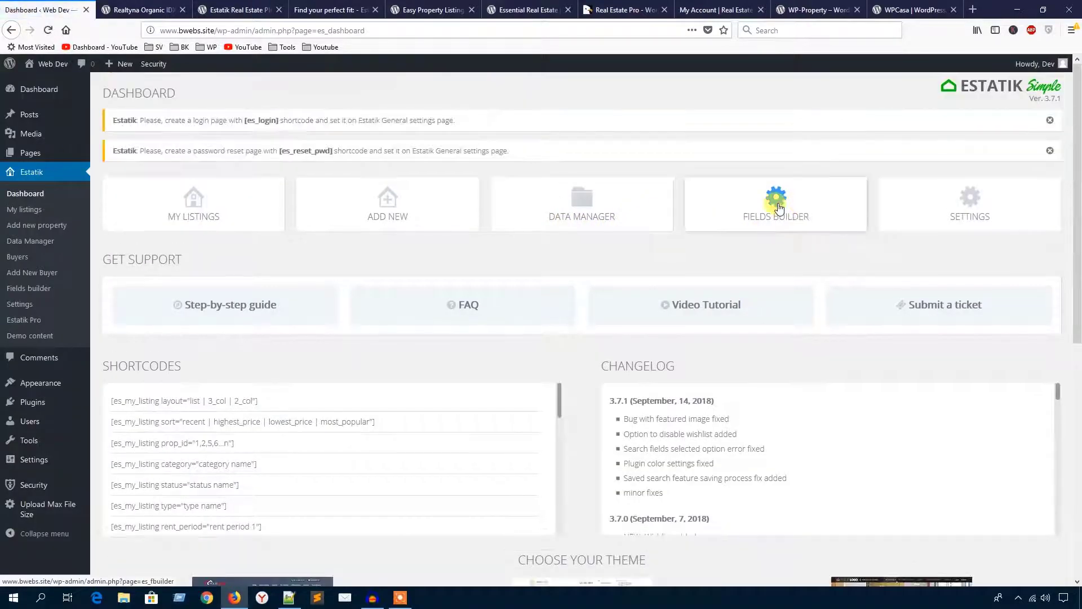
pyautogui.click(778, 208)
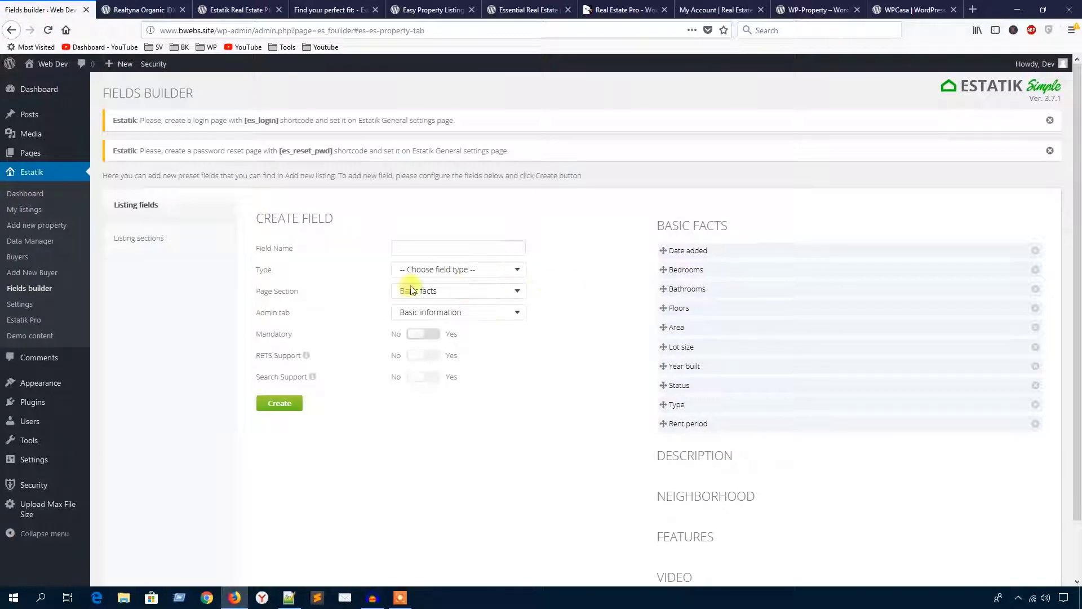
pyautogui.scroll(-2, 577, 340)
pyautogui.scroll(2, 577, 340)
pyautogui.click(27, 197)
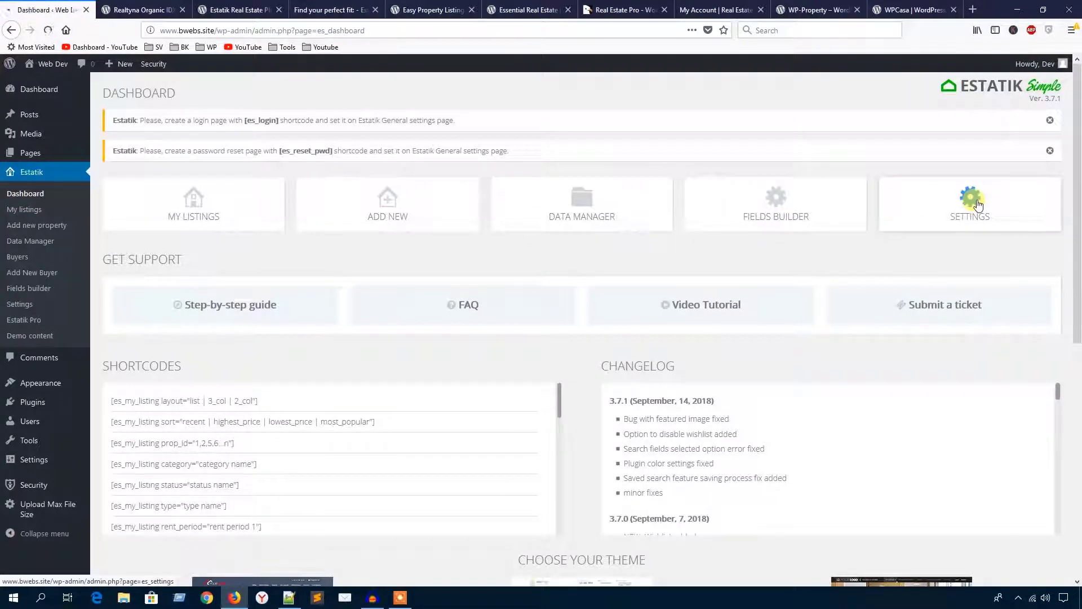
# Step: Review Estatik's General, Layouts, Currency, Emails, Sharing and Color settings, then view My listings
pyautogui.click(977, 205)
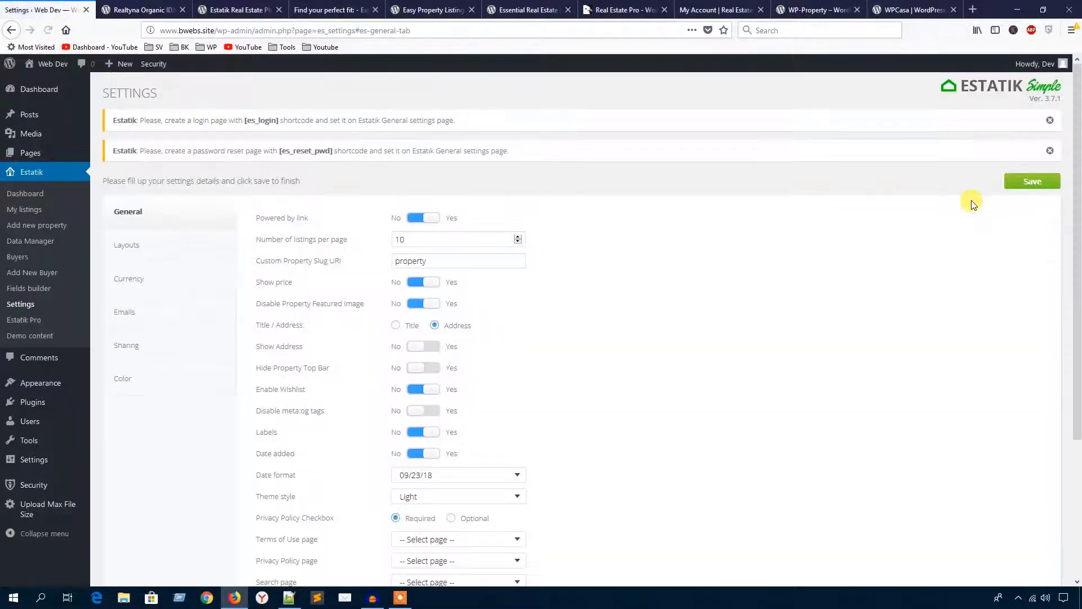
pyautogui.click(138, 246)
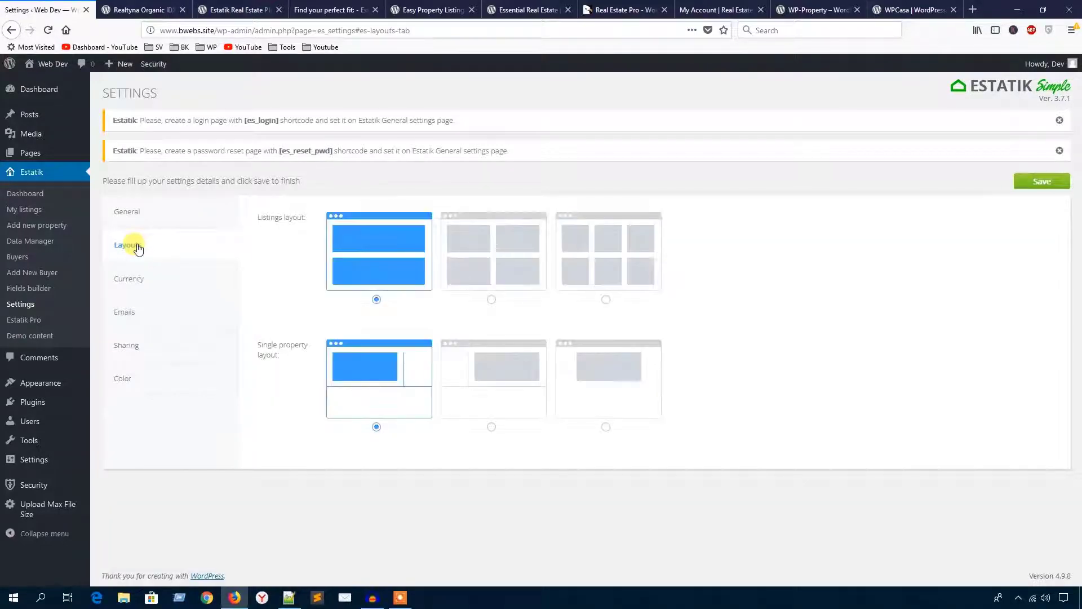
pyautogui.click(137, 280)
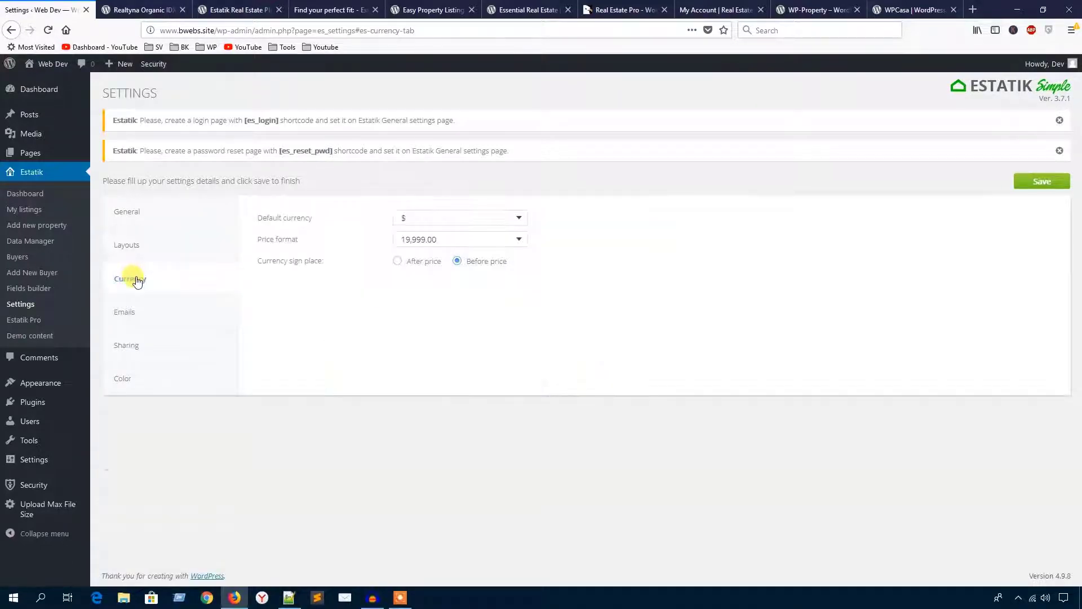
pyautogui.click(145, 309)
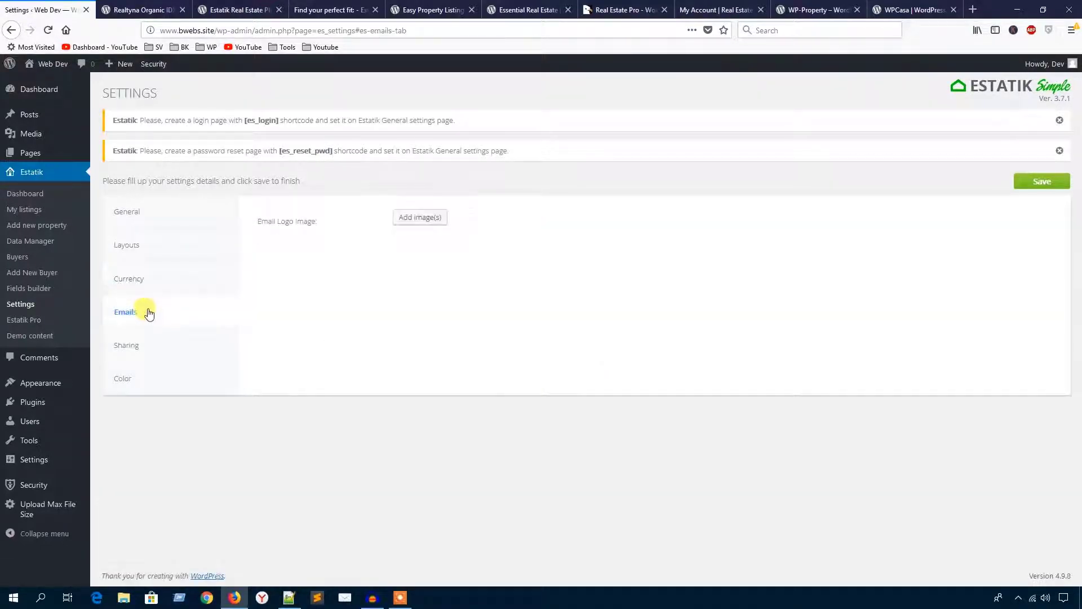
pyautogui.click(151, 354)
pyautogui.click(142, 382)
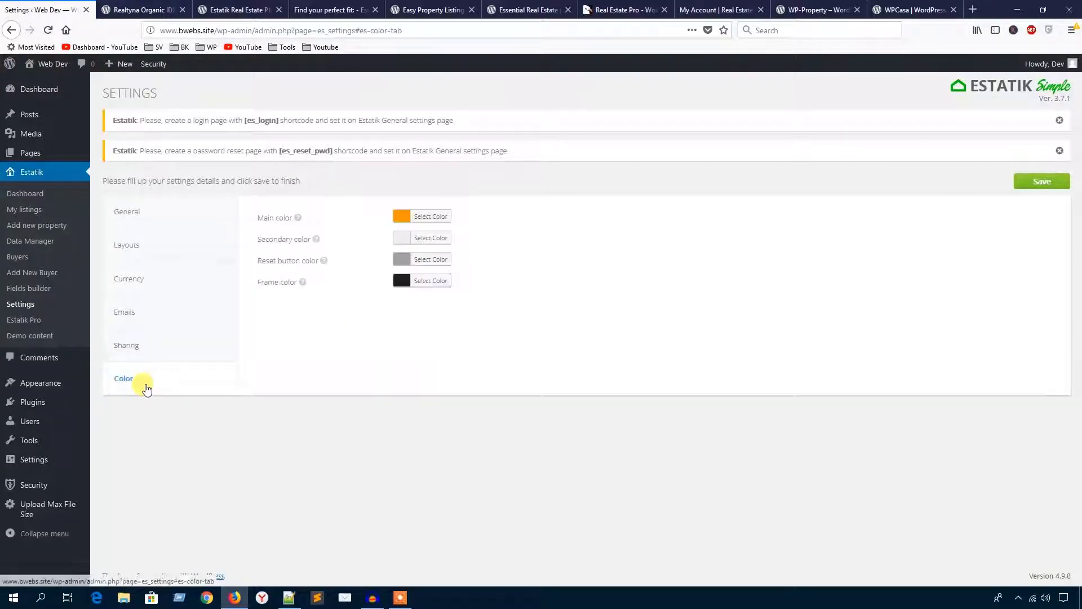
pyautogui.click(28, 216)
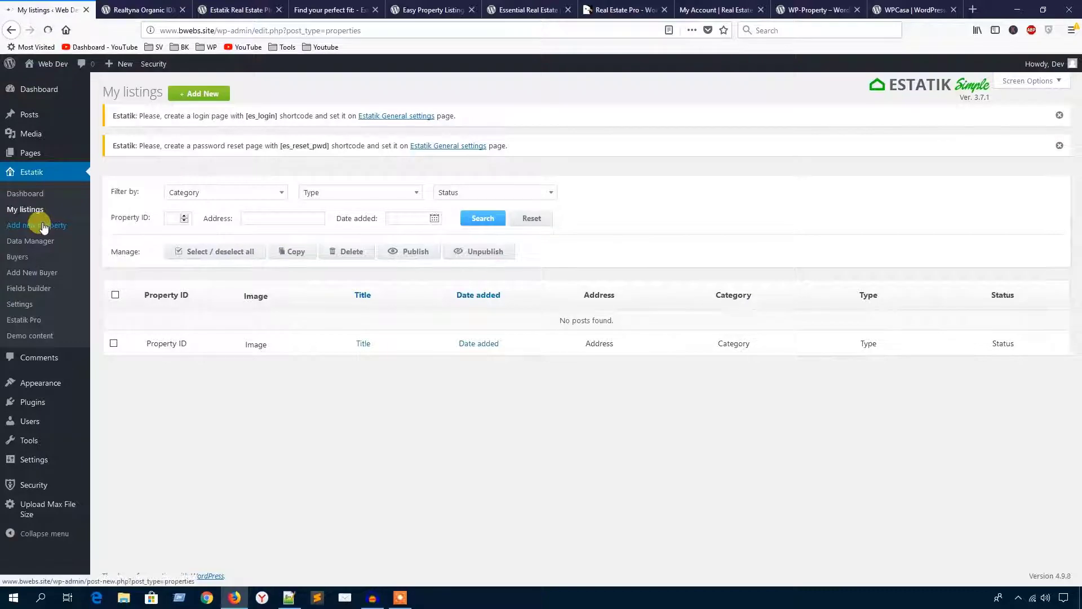
# Step: Start a new Estatik property and glance over the blank editor
pyautogui.click(47, 227)
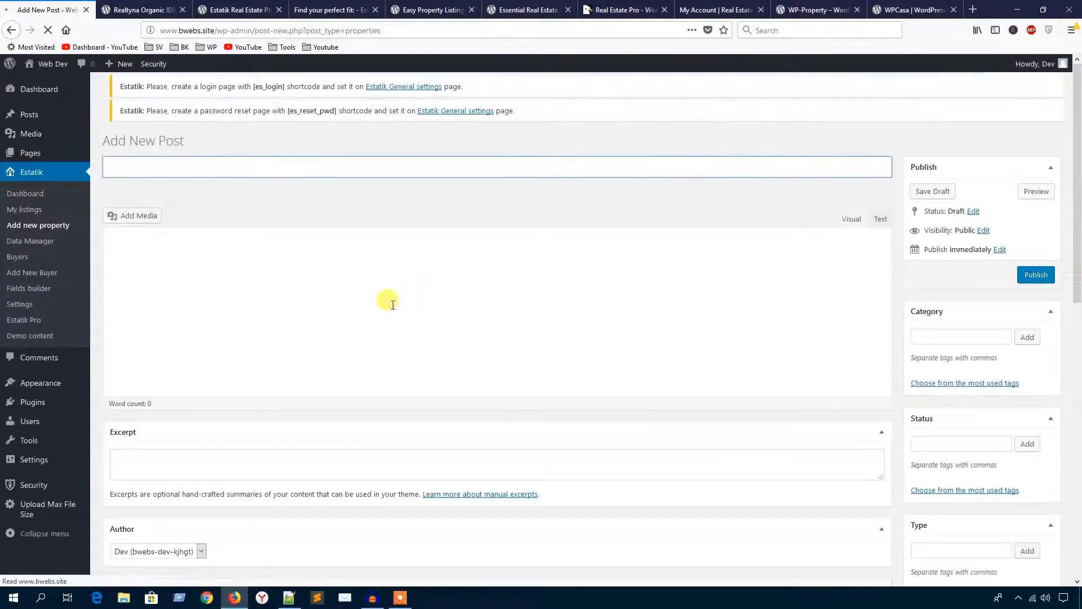
pyautogui.scroll(-10, 460, 327)
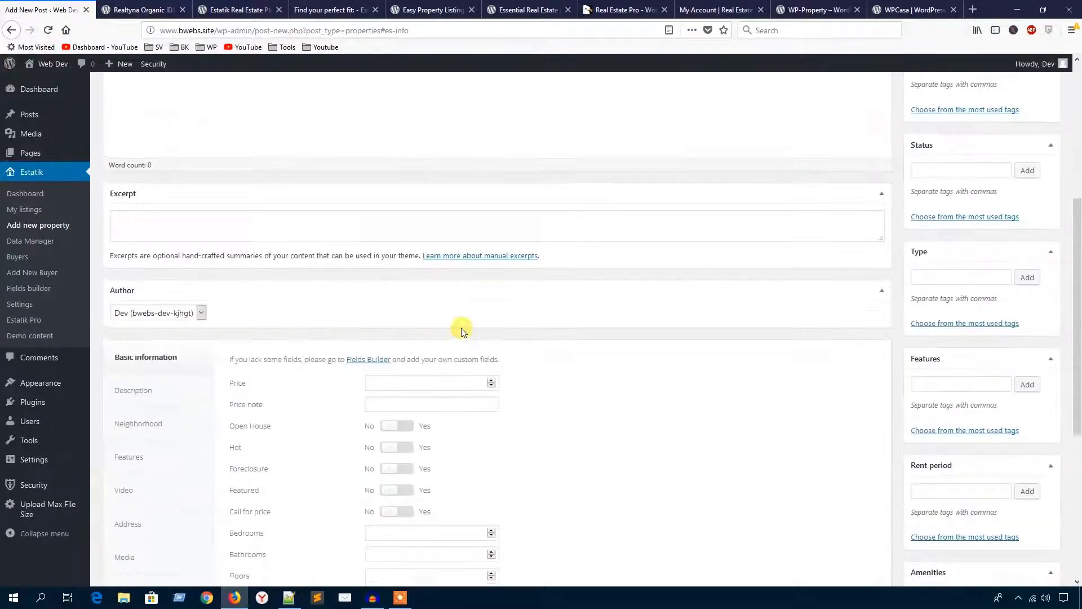
pyautogui.scroll(3, 186, 273)
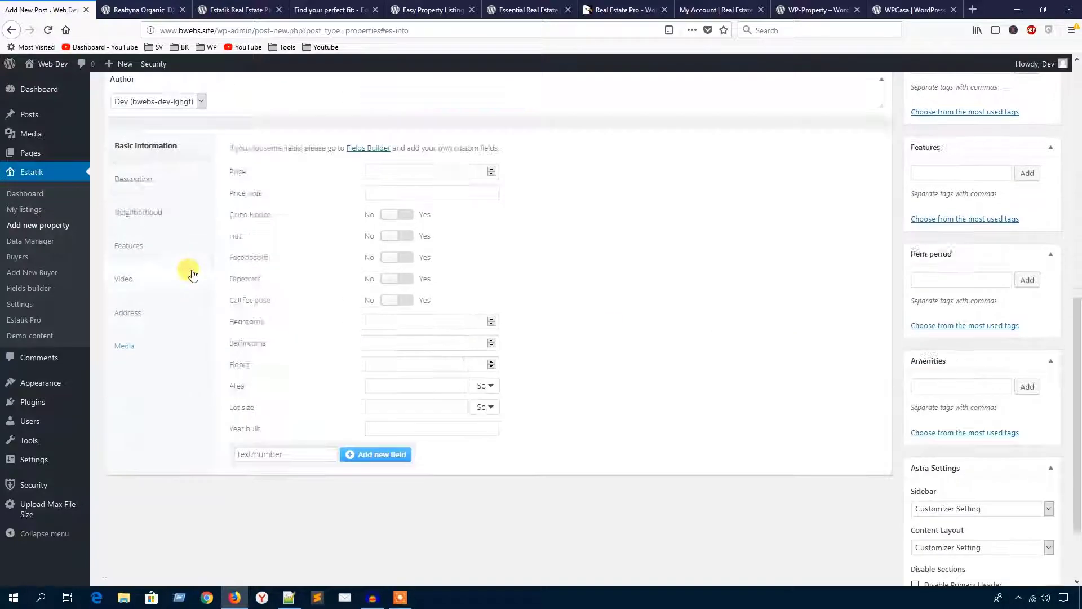
# Step: Step through the Description, Neighborhood, Features, Video, Address and Media sections of the property editor
pyautogui.click(166, 266)
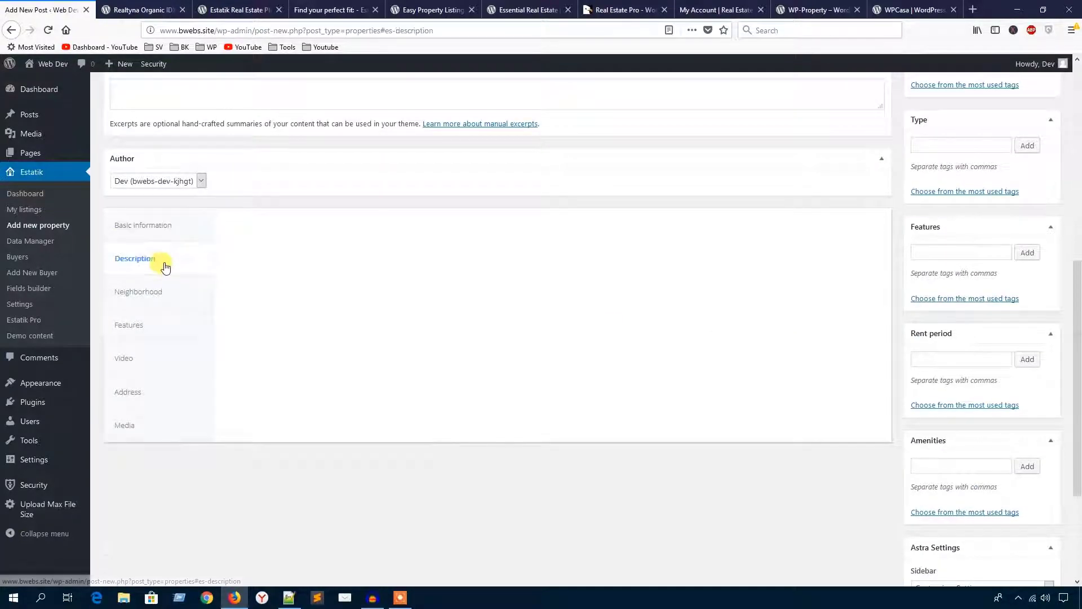
pyautogui.click(151, 291)
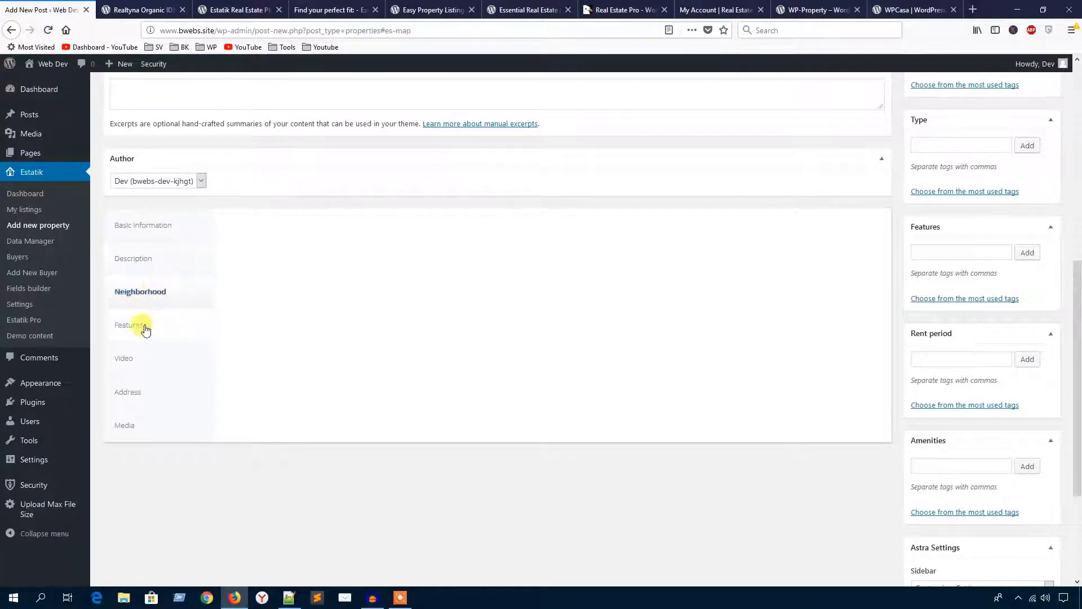
pyautogui.click(142, 326)
pyautogui.click(141, 366)
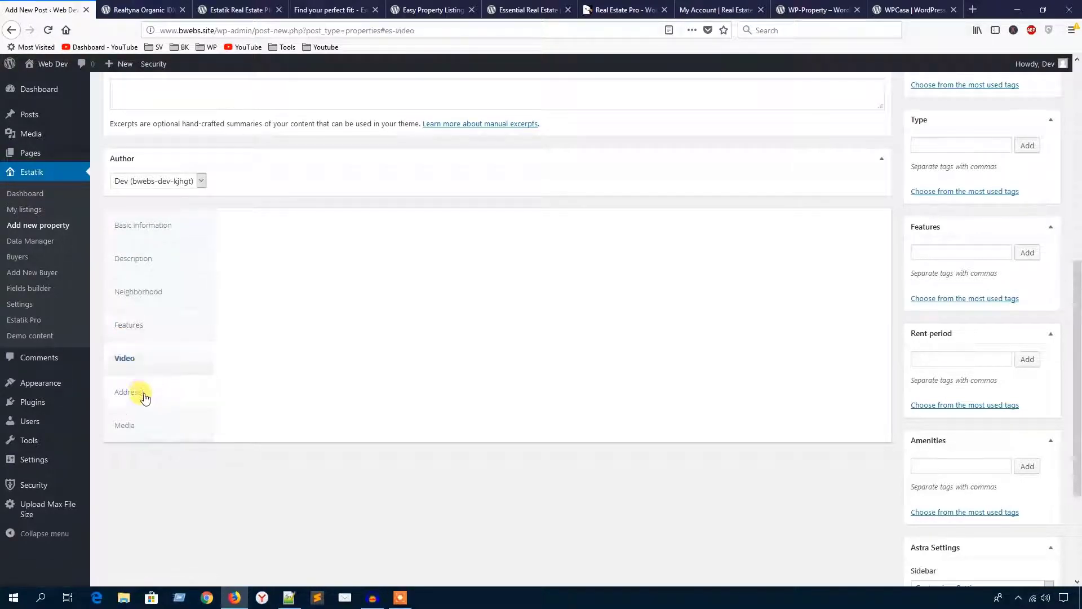
pyautogui.click(141, 395)
pyautogui.click(141, 431)
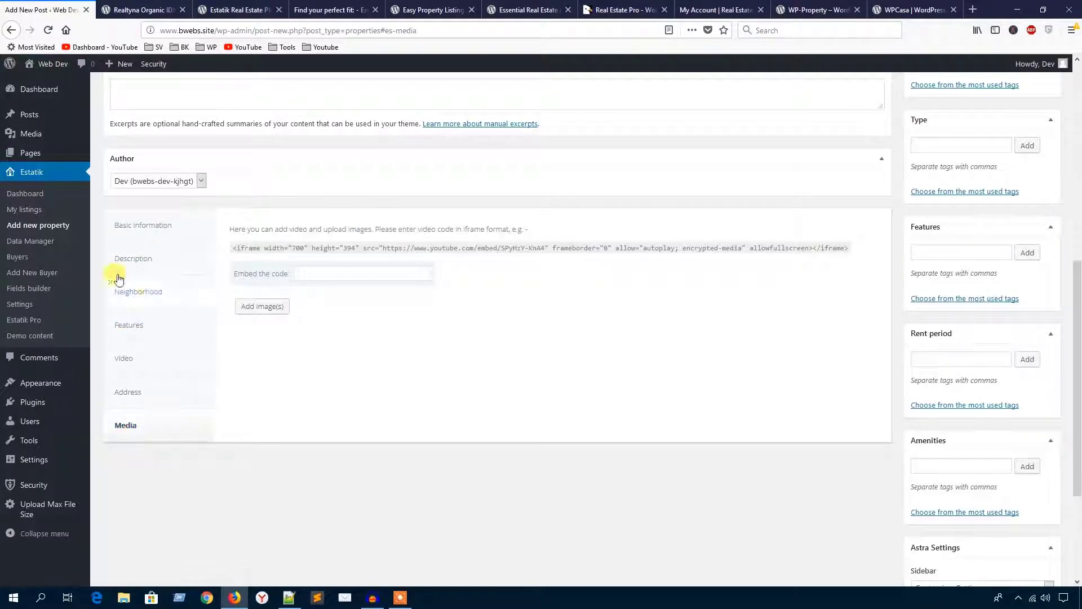
# Step: Tour Estatik's Data Manager, Buyers list, Add New Buyer form, Fields Builder and Settings pages
pyautogui.click(38, 242)
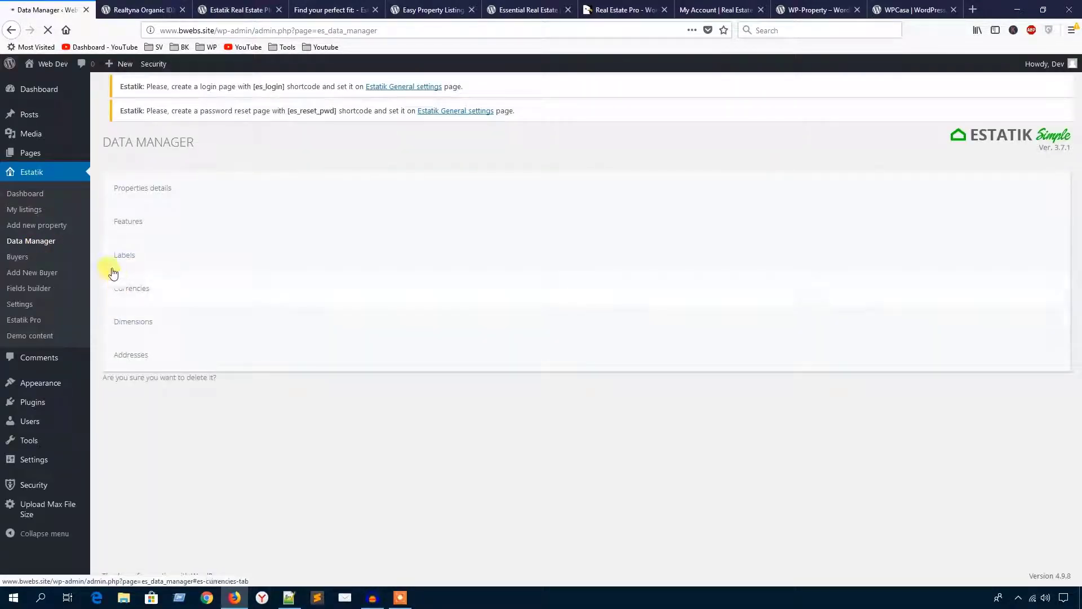
pyautogui.click(21, 258)
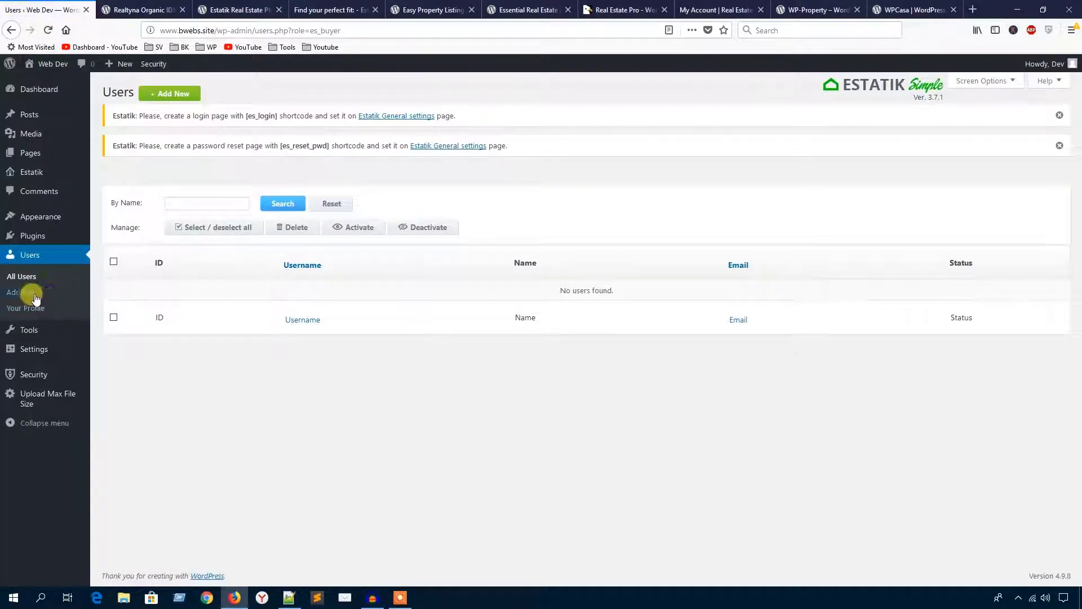
pyautogui.moveTo(32, 172)
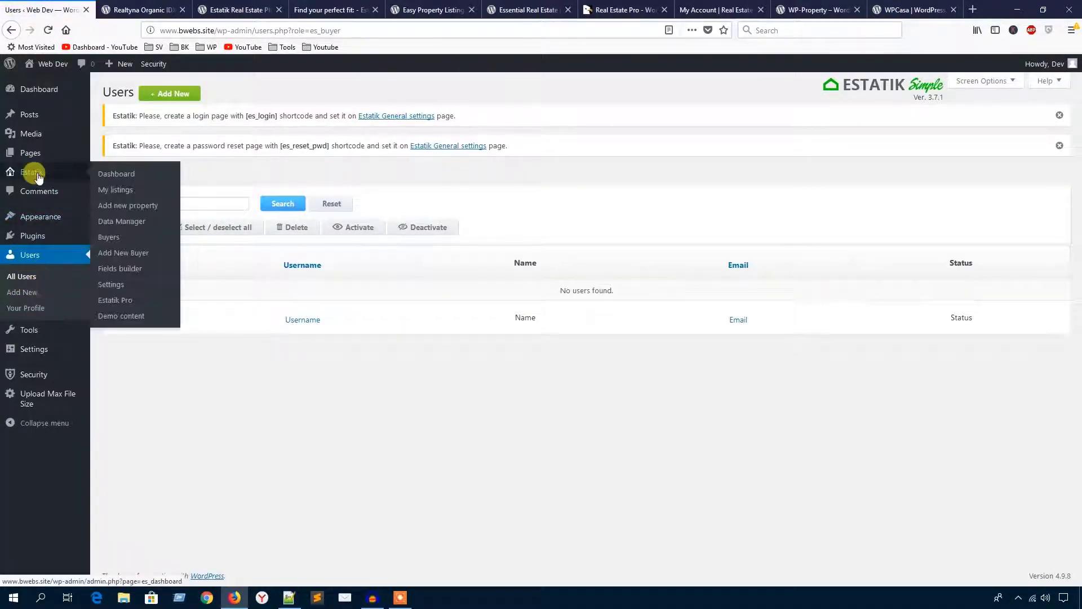
pyautogui.click(139, 254)
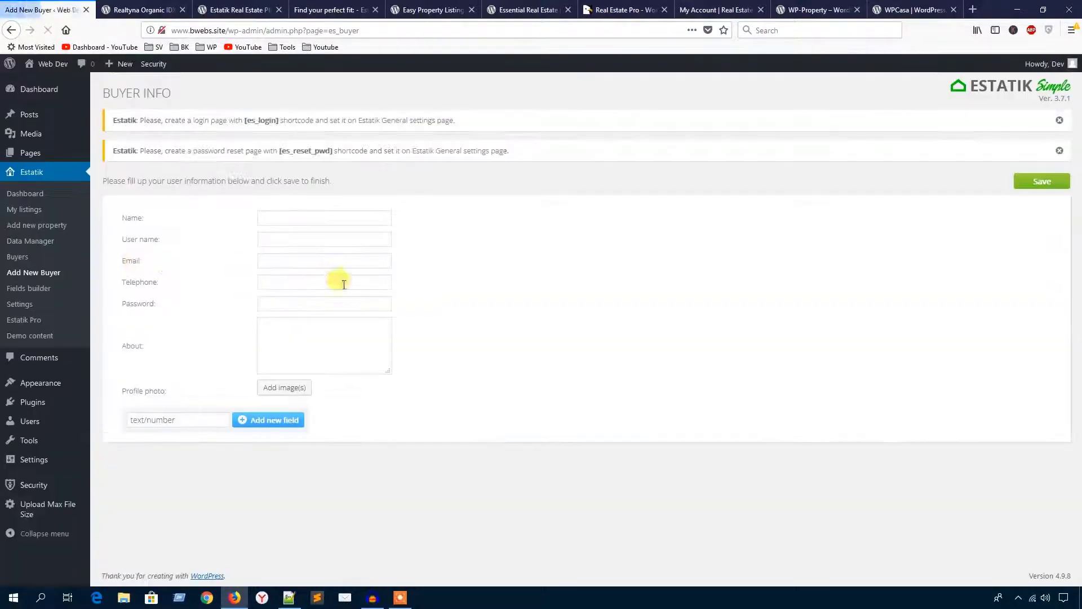
pyautogui.click(38, 296)
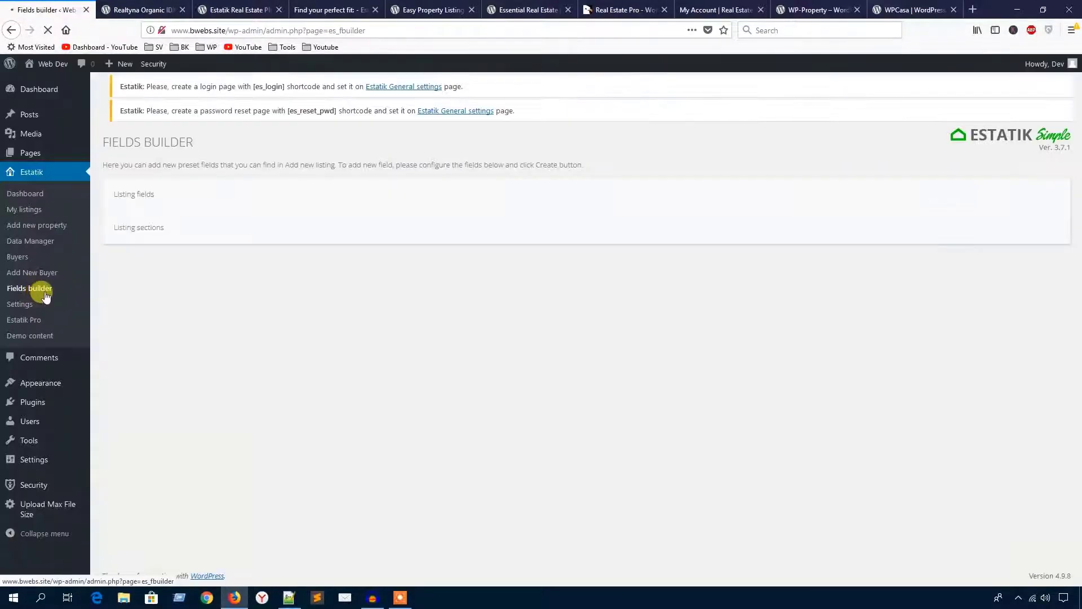
pyautogui.click(24, 306)
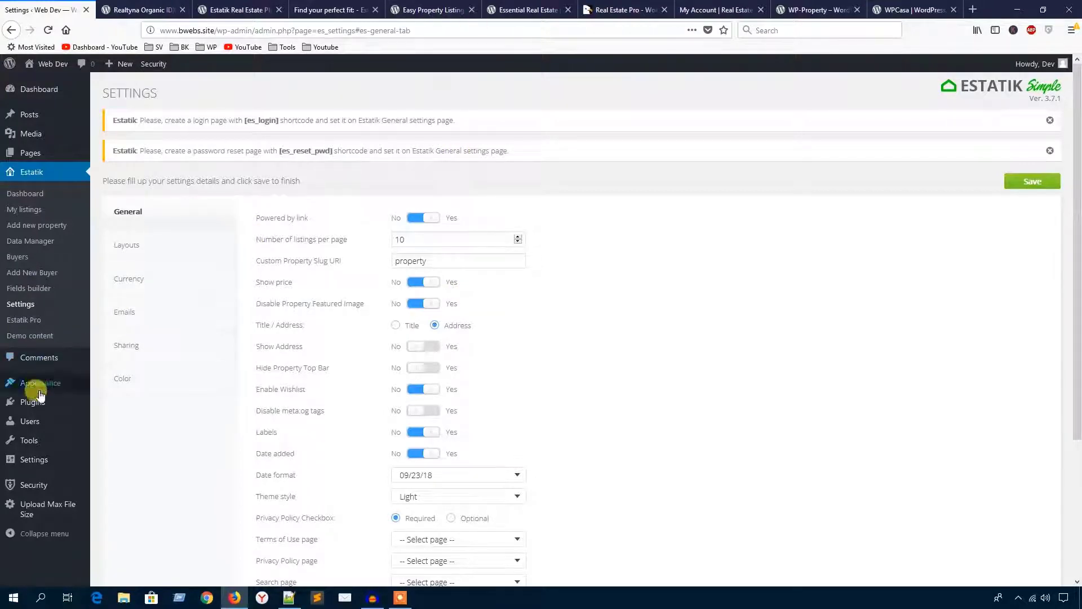
# Step: Deactivate the Estatik plugin from the installed plugins list
pyautogui.moveTo(34, 404)
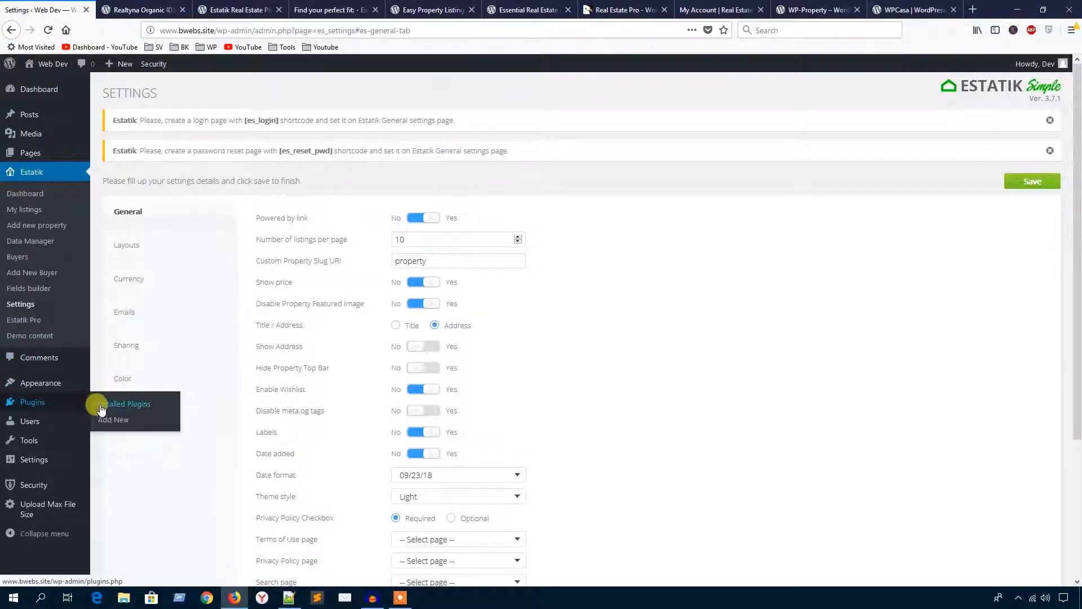
pyautogui.click(134, 408)
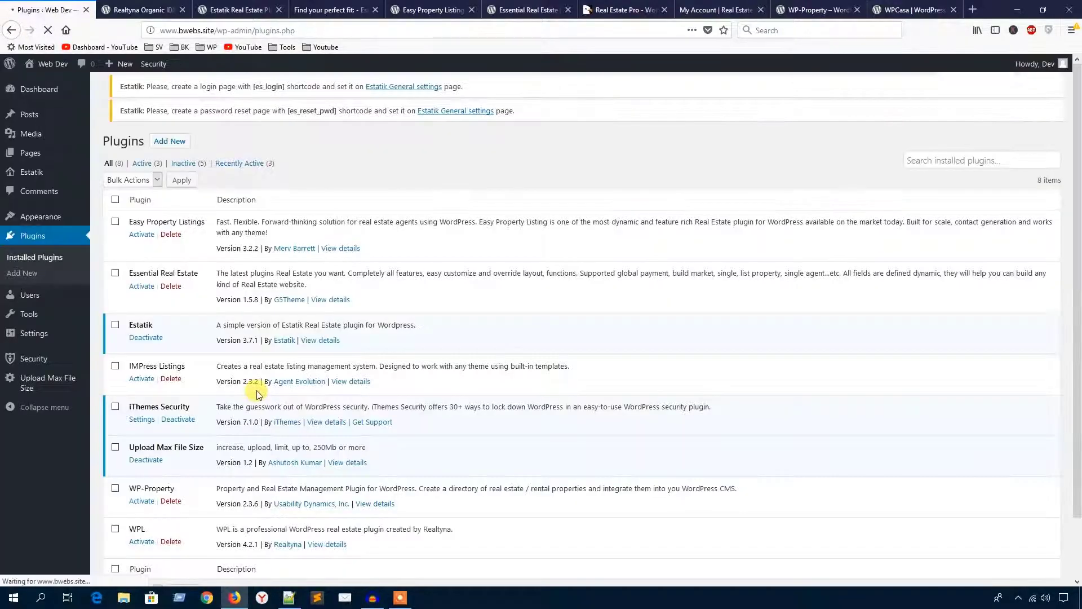
pyautogui.click(146, 338)
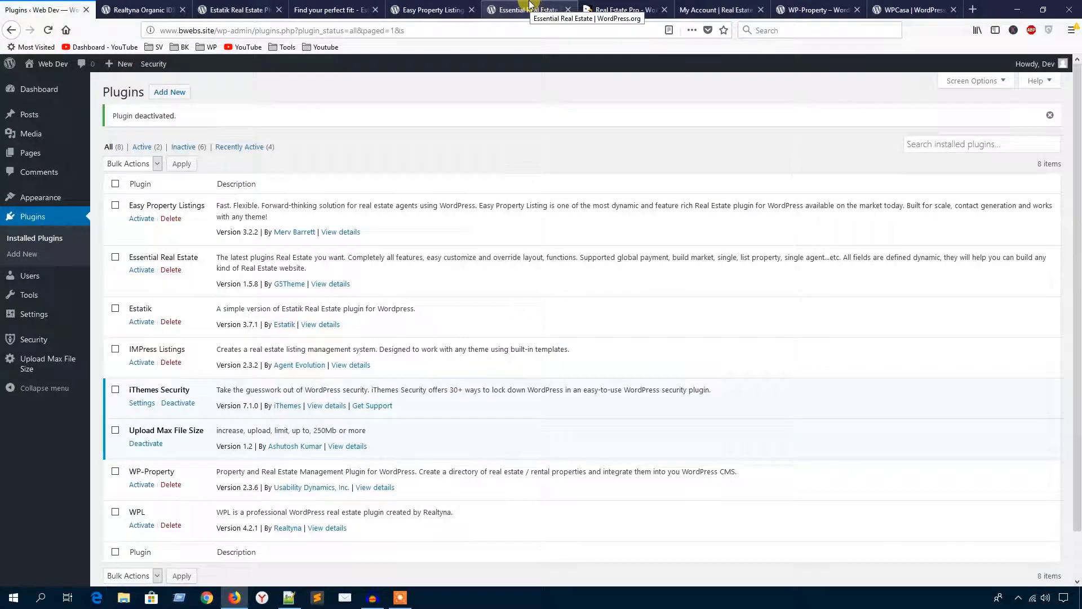
# Step: Browse the Essential Real Estate and Estatik demo tabs, then select the Easy Property Listings title
pyautogui.click(530, 8)
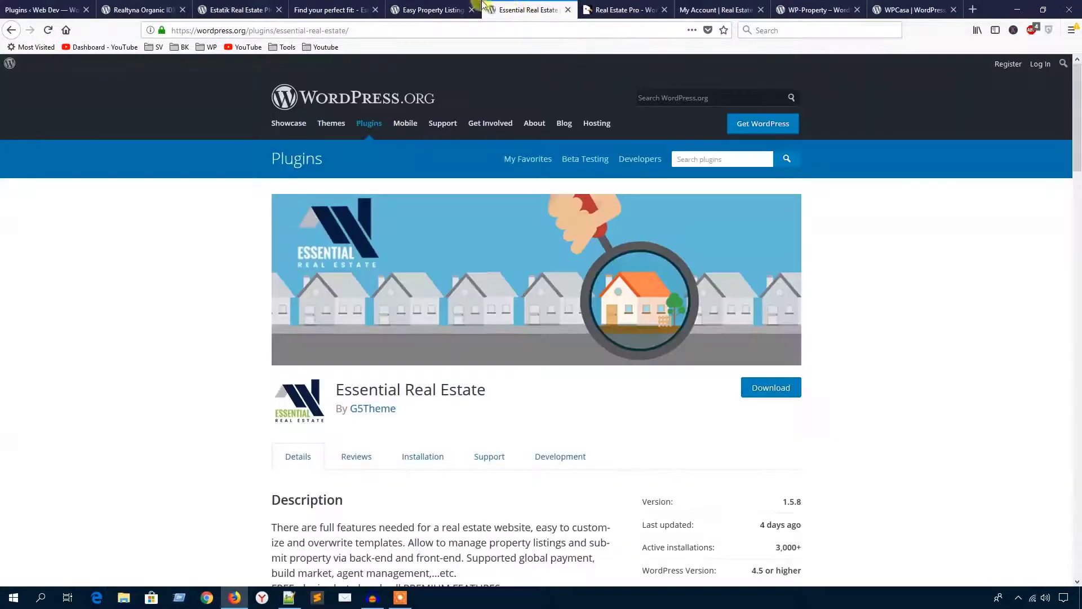
pyautogui.click(330, 9)
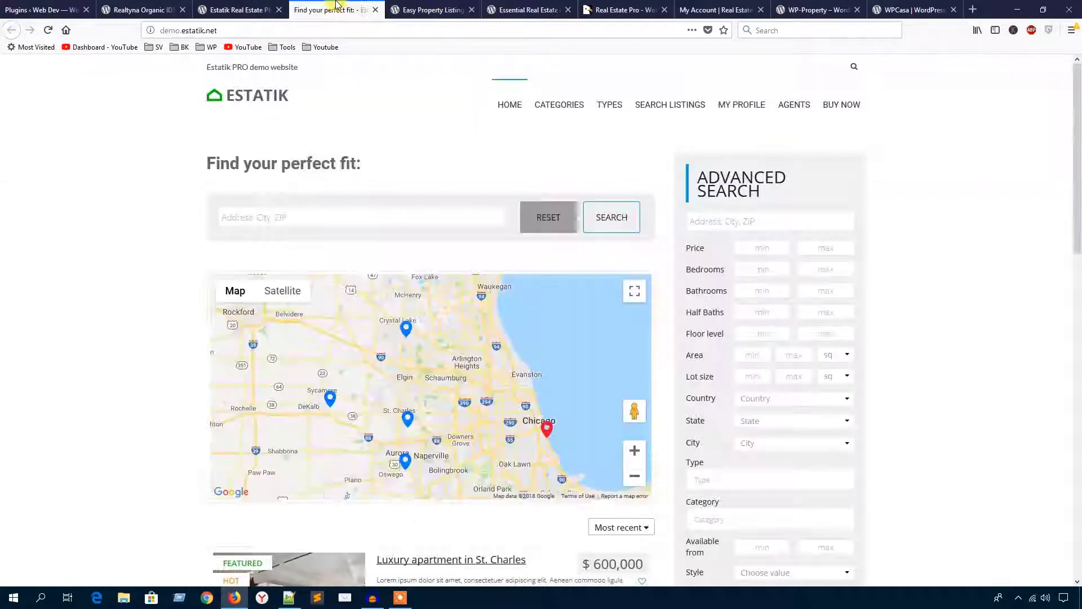
pyautogui.click(428, 8)
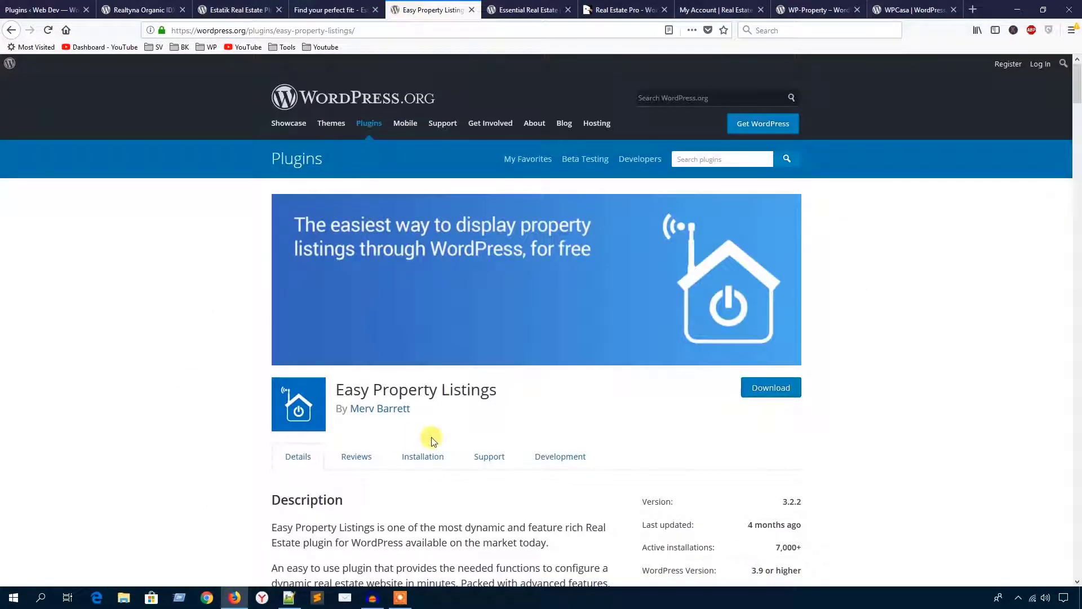
pyautogui.moveTo(498, 390); pyautogui.dragTo(337, 389)
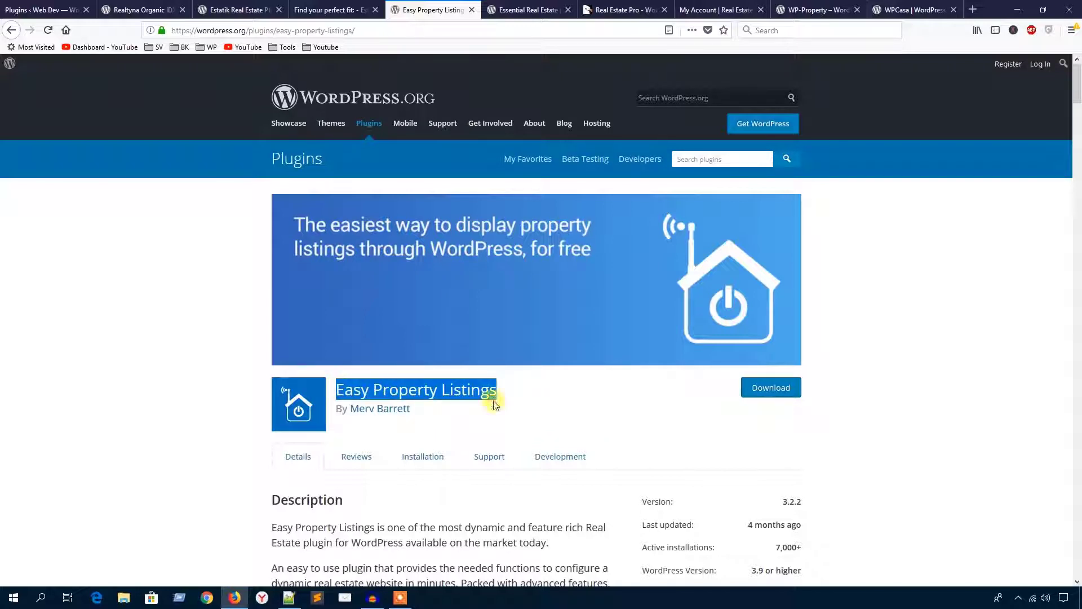
# Step: Read down the Easy Property Listings page, noting its 7,000+ active installations
pyautogui.scroll(-2, 586, 414)
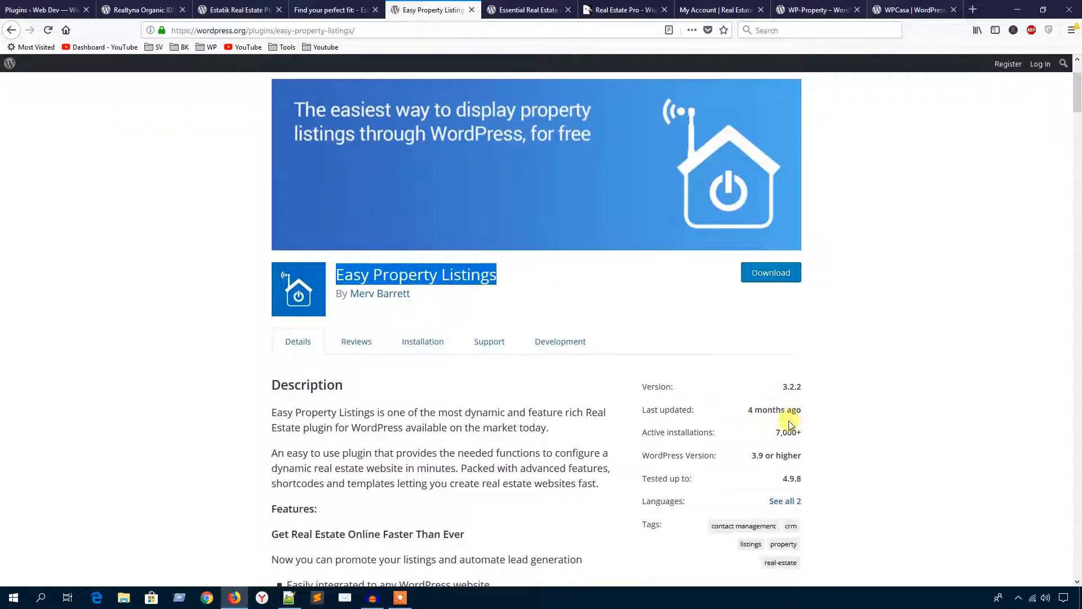
pyautogui.click(776, 435)
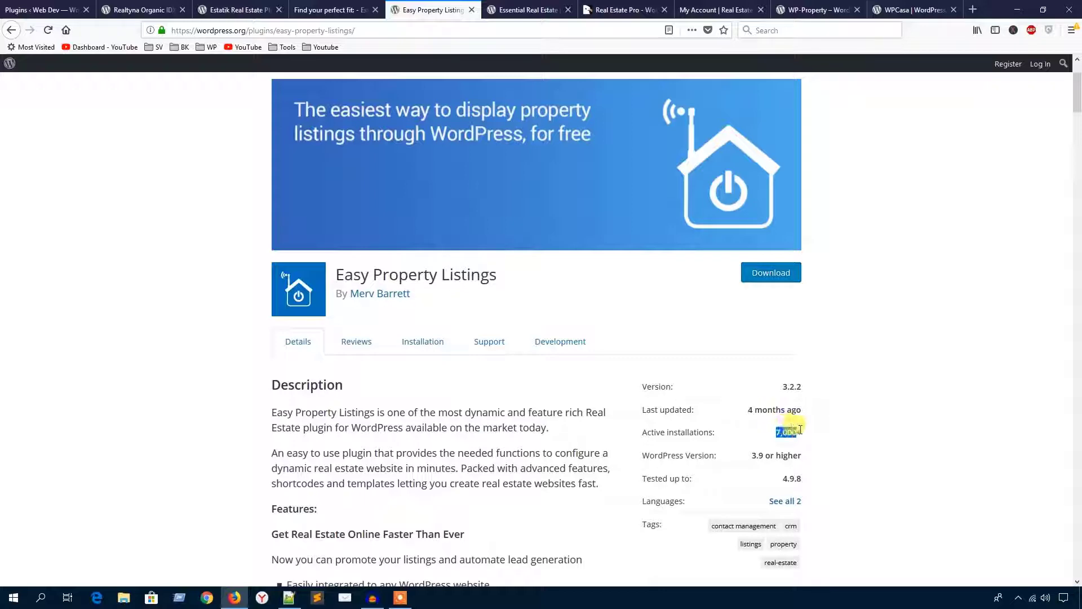
pyautogui.scroll(-3, 590, 389)
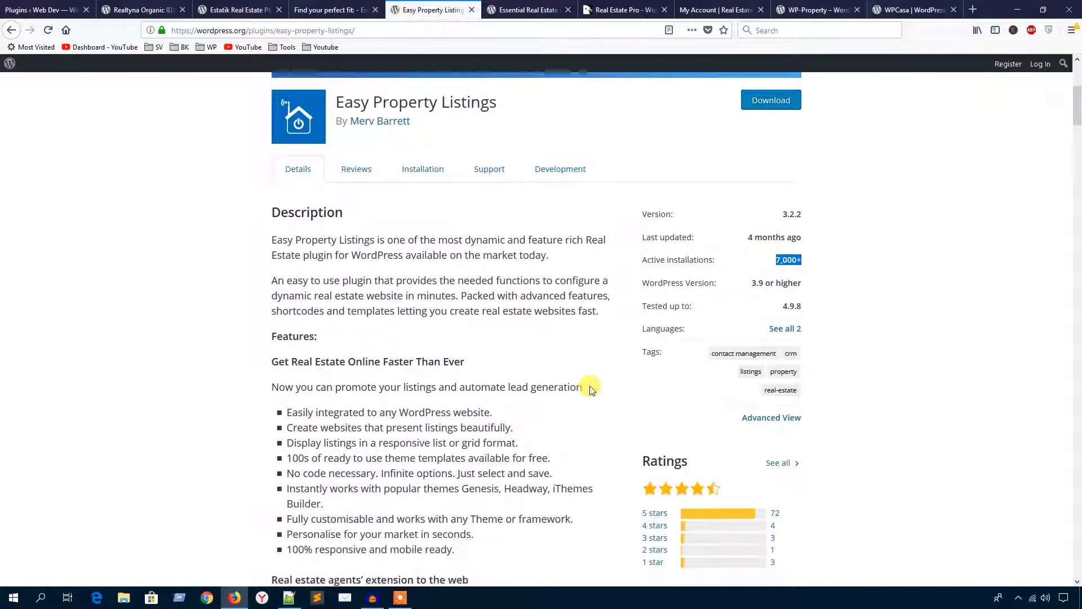
pyautogui.scroll(-3, 590, 389)
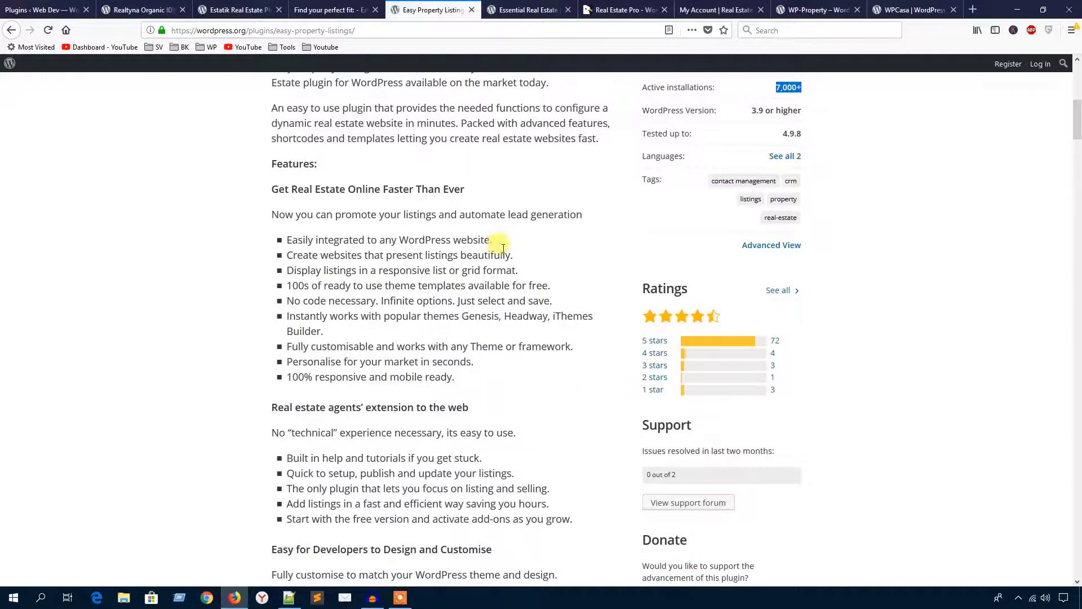
pyautogui.scroll(-10, 367, 405)
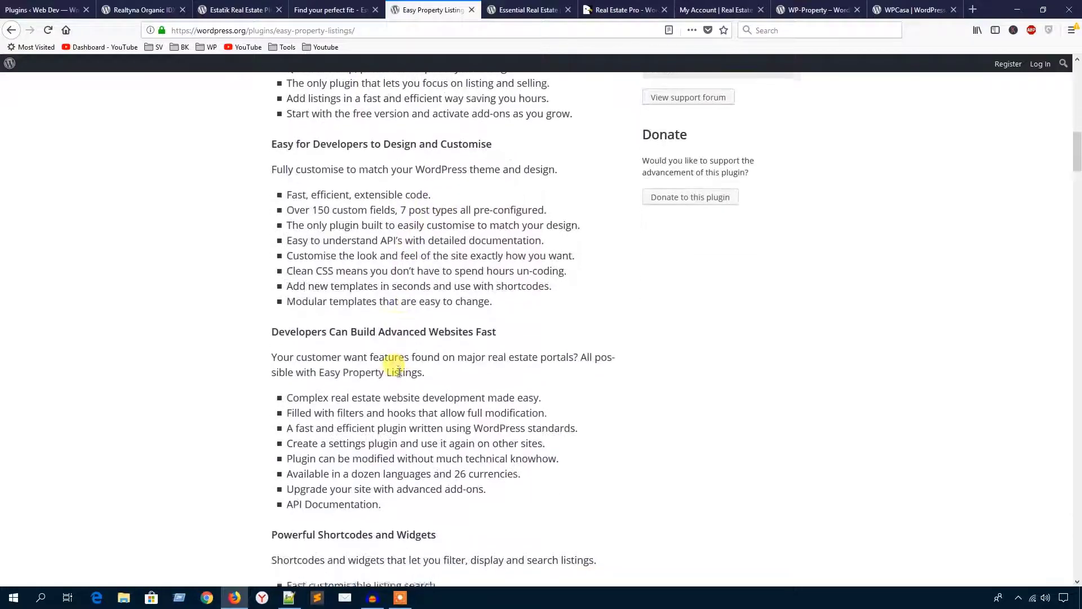
pyautogui.scroll(-3, 399, 376)
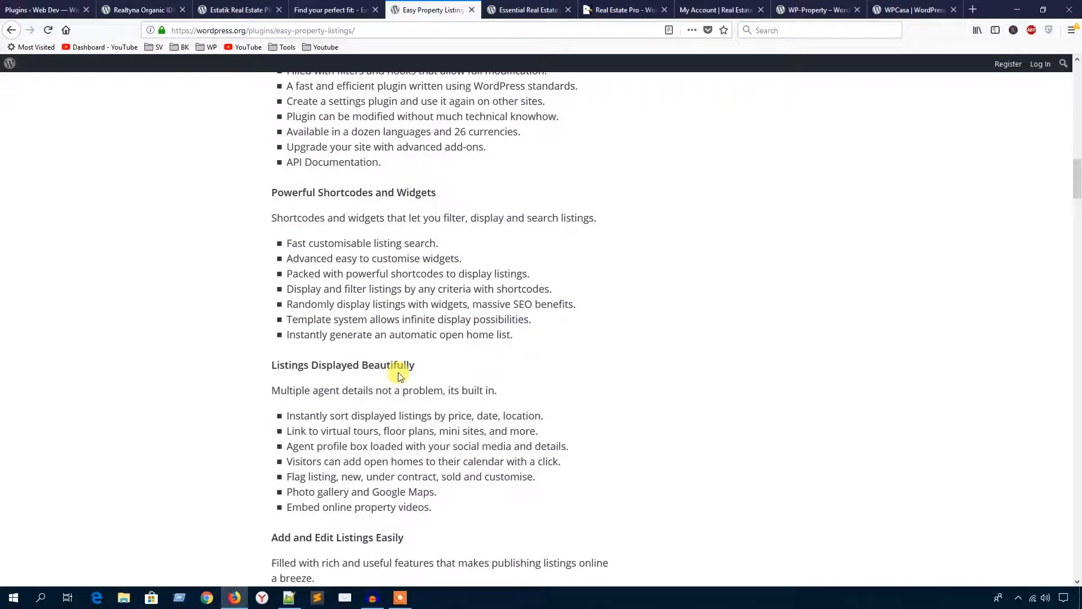
pyautogui.scroll(-16, 399, 376)
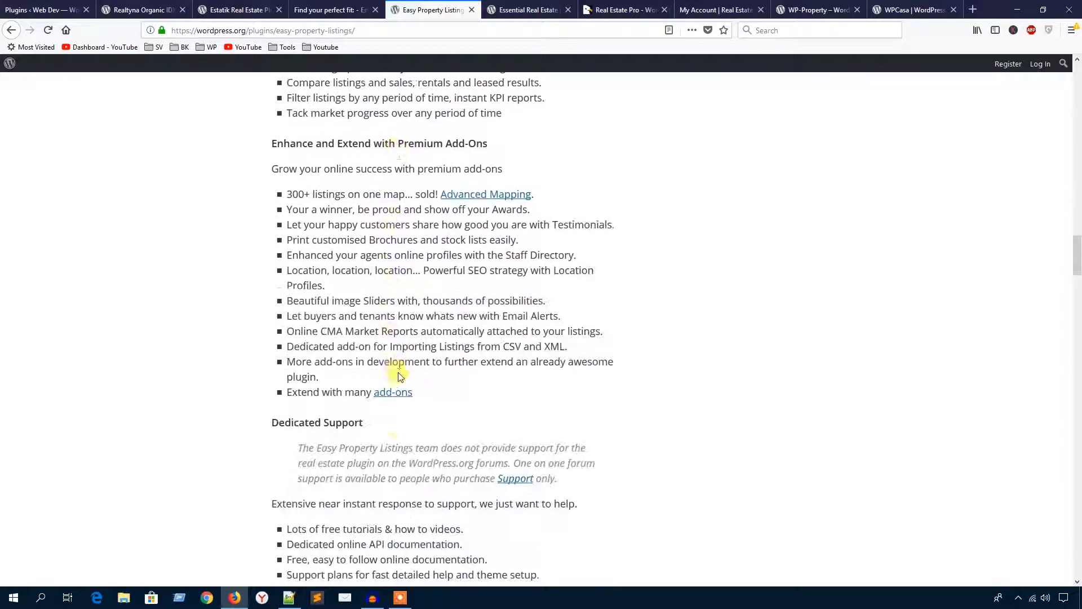
pyautogui.scroll(-3, 399, 376)
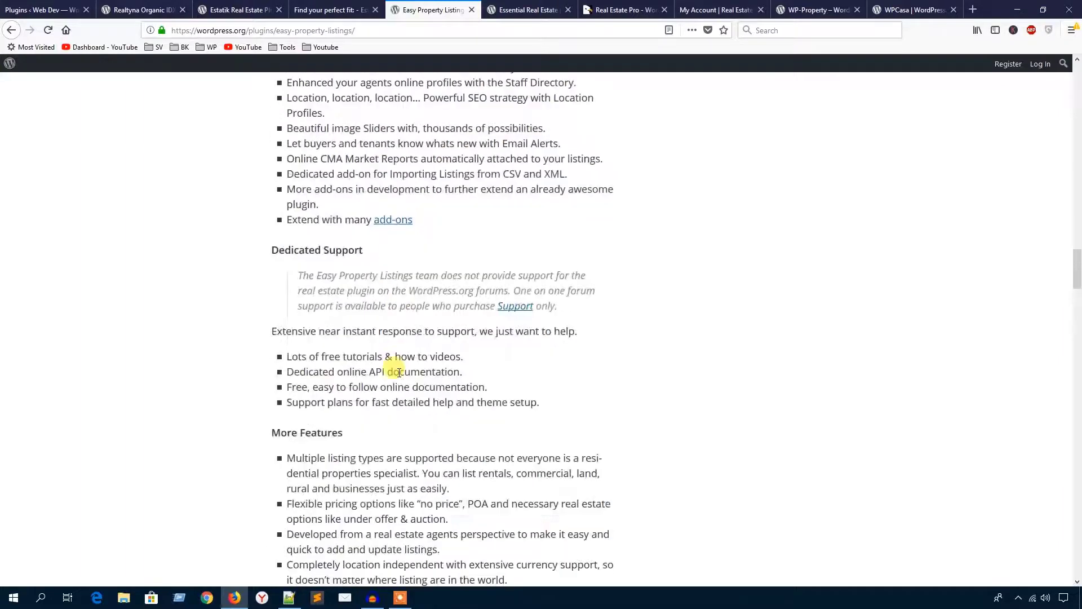
# Step: Reselect the Easy Property Listings title, then return to the WordPress Plugins admin page
pyautogui.click(55, 6)
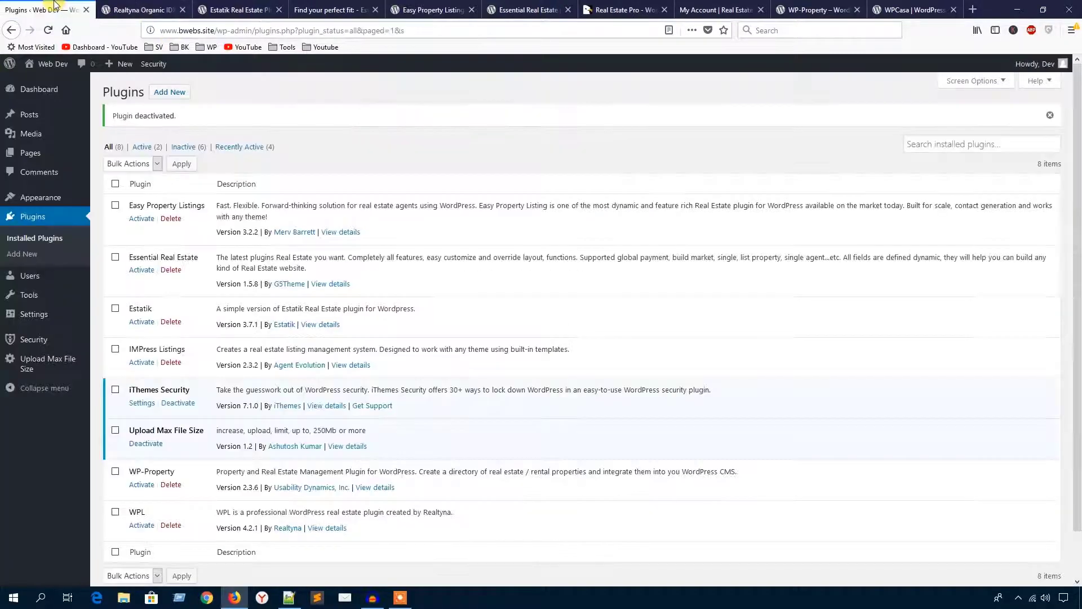
pyautogui.click(423, 7)
pyautogui.scroll(20, 399, 346)
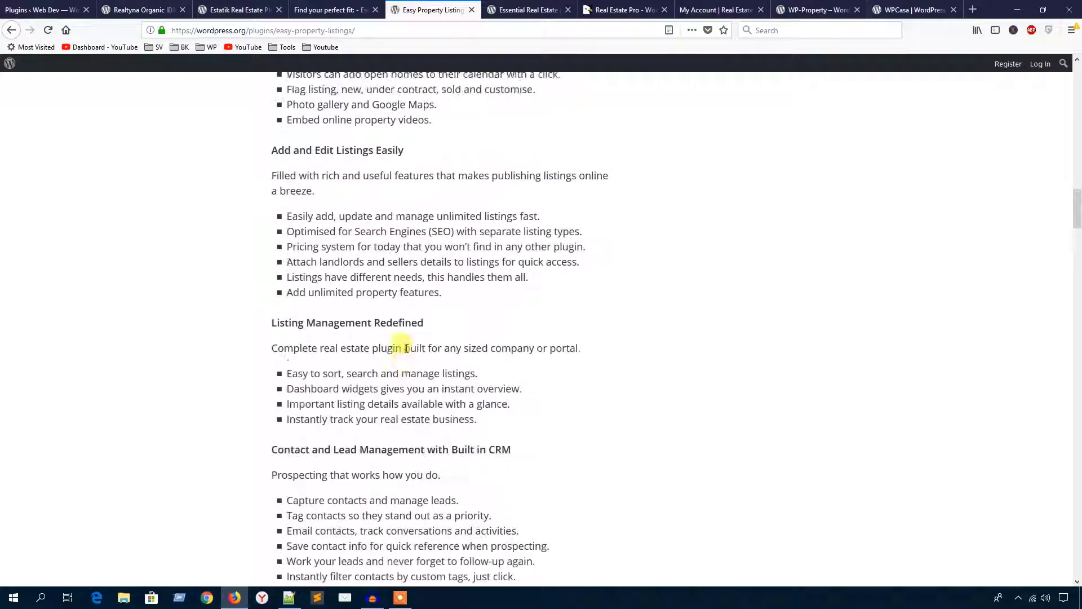
pyautogui.scroll(7, 404, 351)
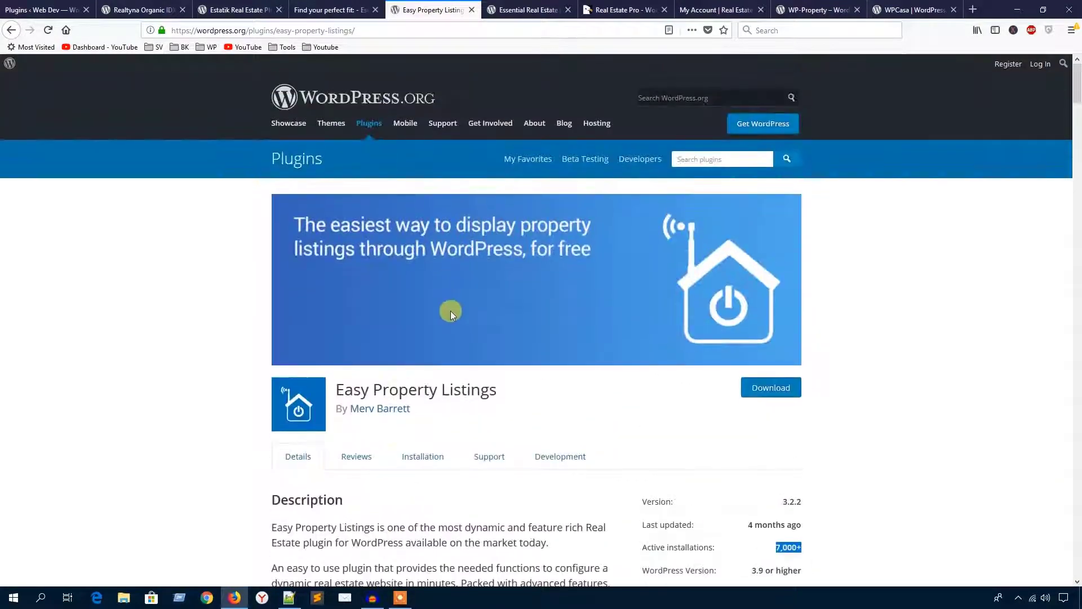
pyautogui.moveTo(336, 395); pyautogui.dragTo(499, 388)
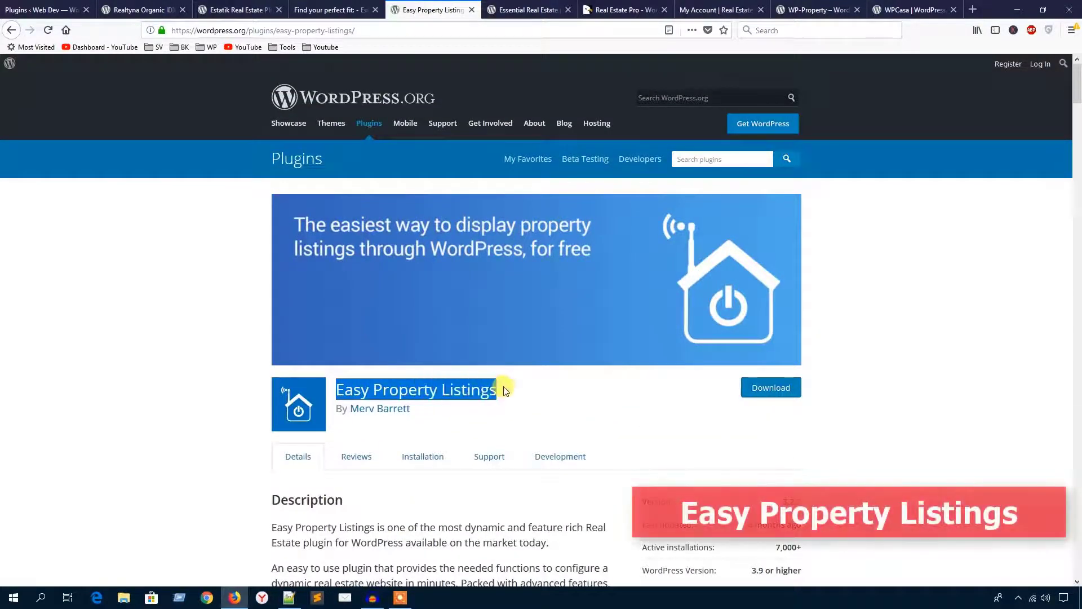
pyautogui.click(65, 12)
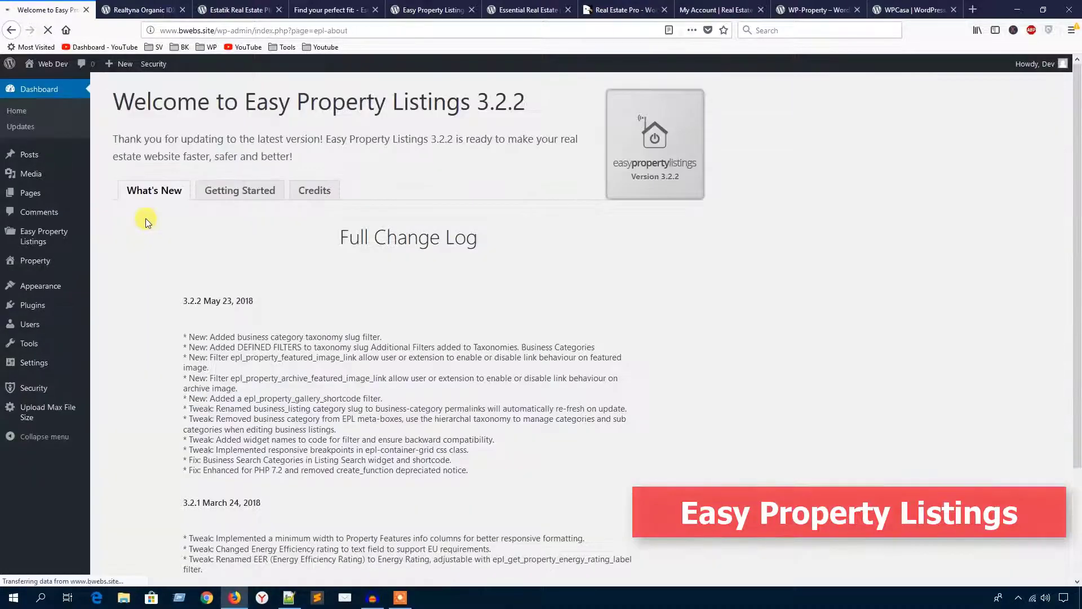
# Step: In Easy Property Listings general settings, enable the Land listing type and save changes
pyautogui.moveTo(53, 241)
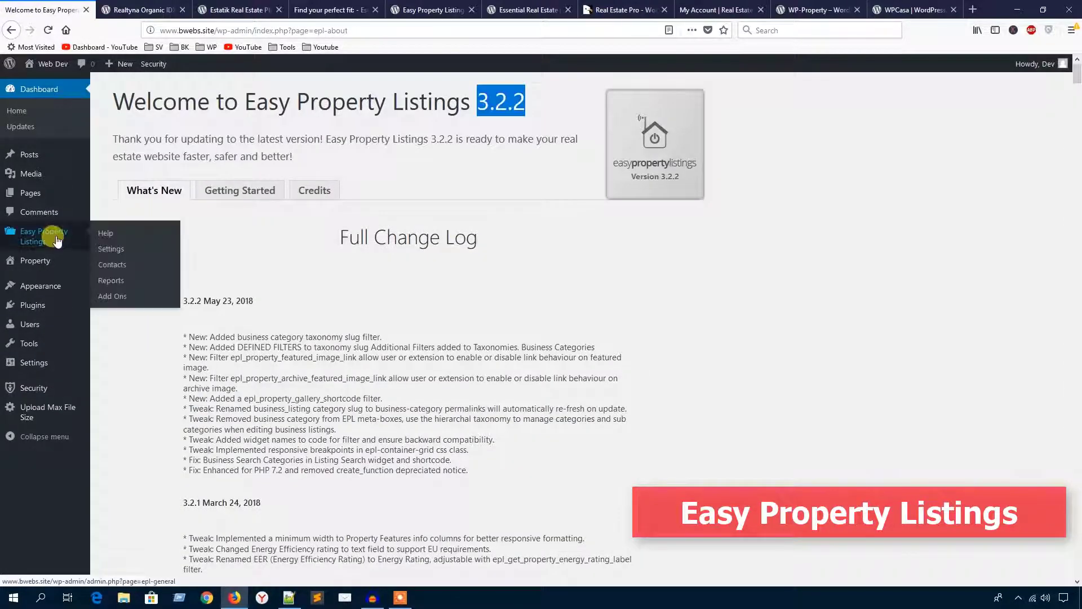
pyautogui.click(113, 249)
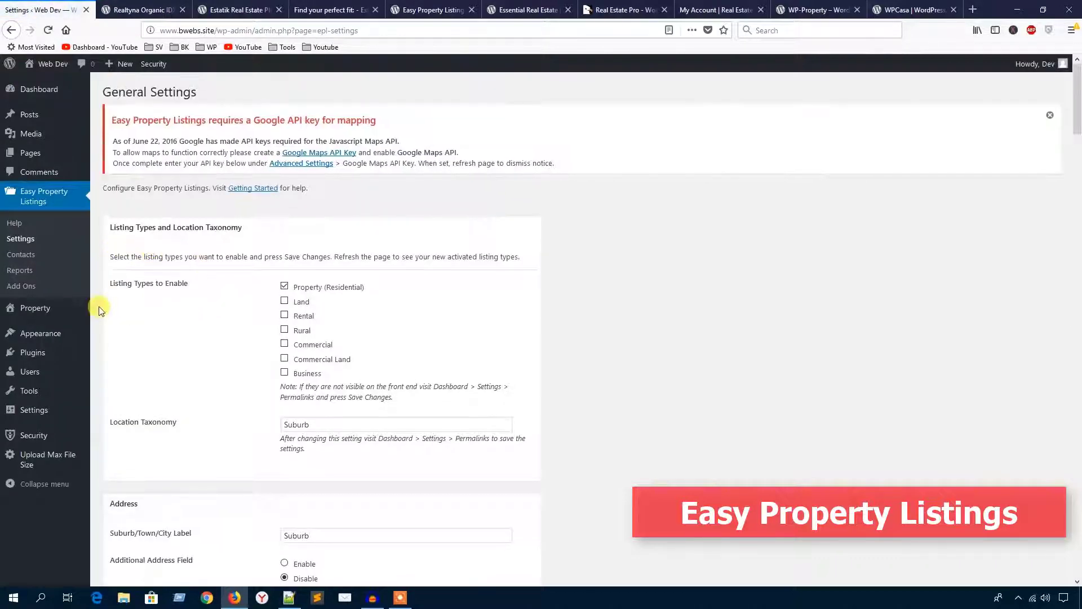
pyautogui.moveTo(32, 309)
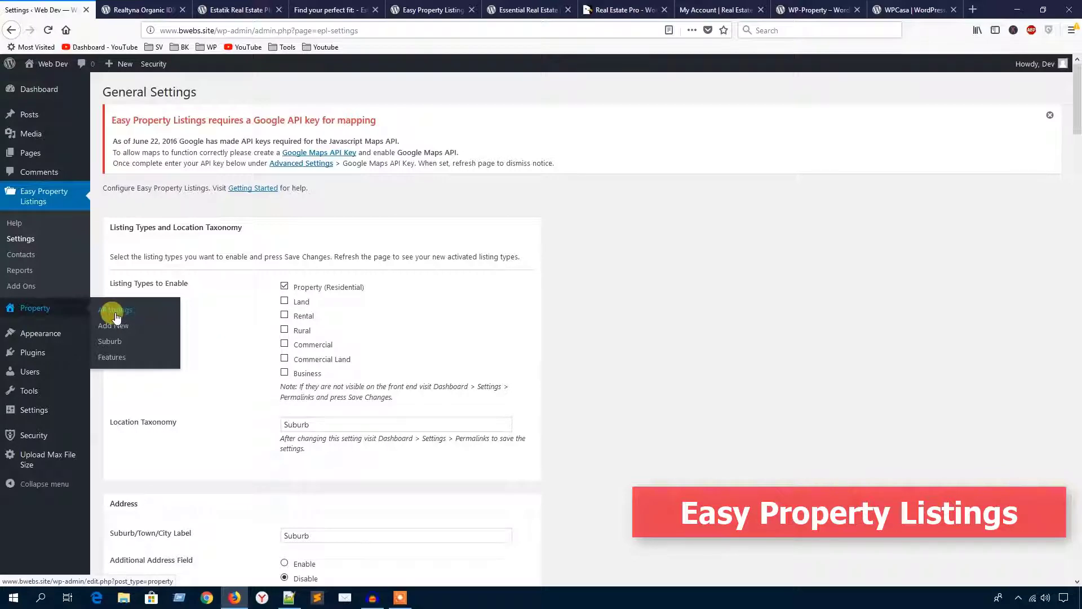
pyautogui.click(284, 300)
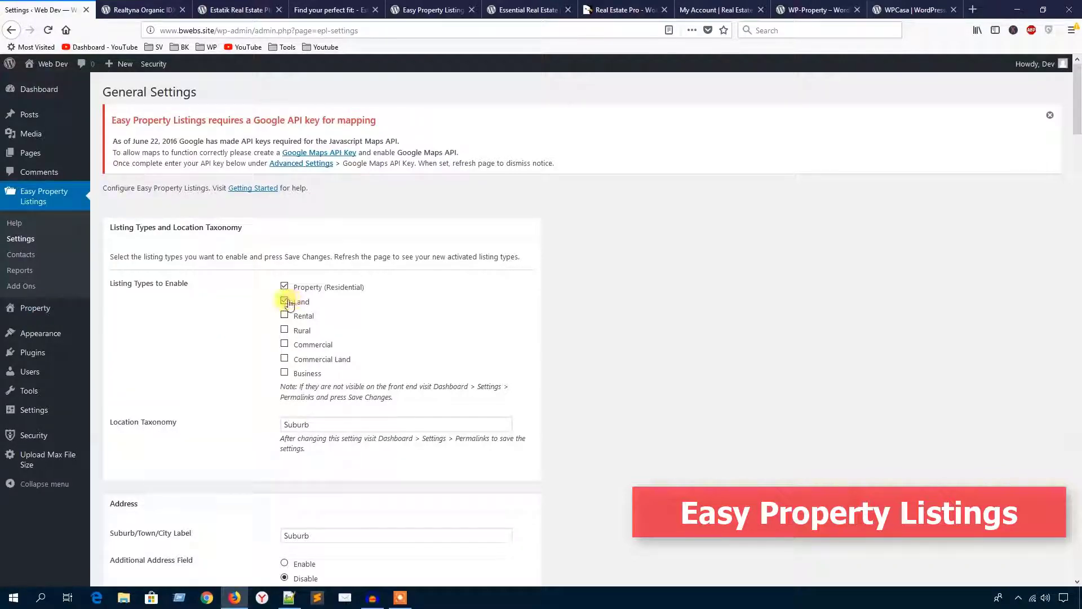
pyautogui.click(285, 302)
pyautogui.scroll(-20, 261, 369)
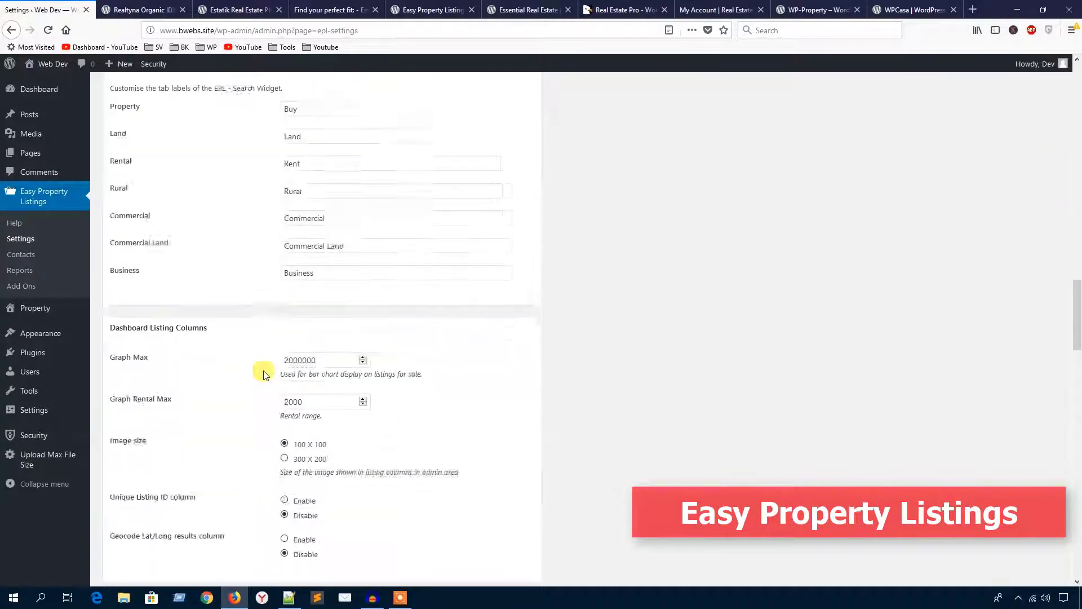
pyautogui.scroll(-15, 263, 374)
pyautogui.scroll(-1, 263, 374)
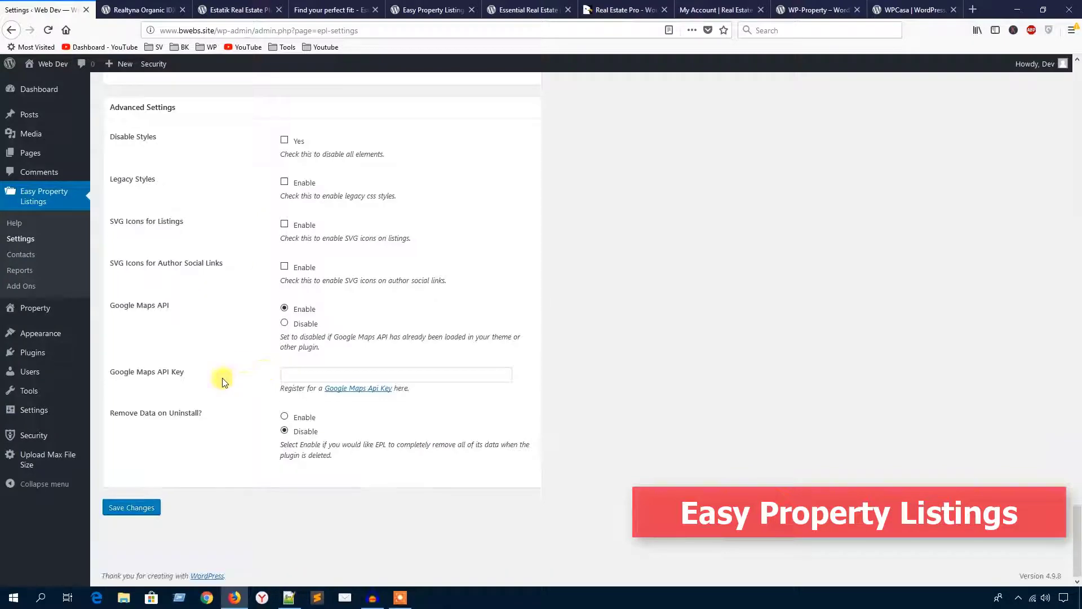
pyautogui.click(133, 508)
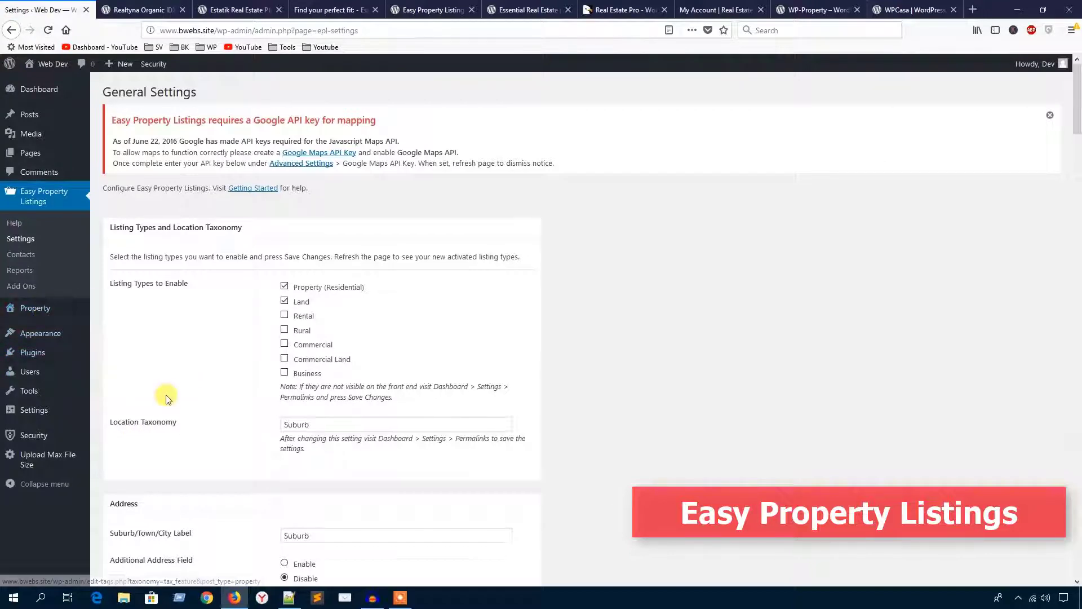
# Step: Reload the settings, enable the Rental, Rural and Commercial listing types, and save
pyautogui.click(48, 31)
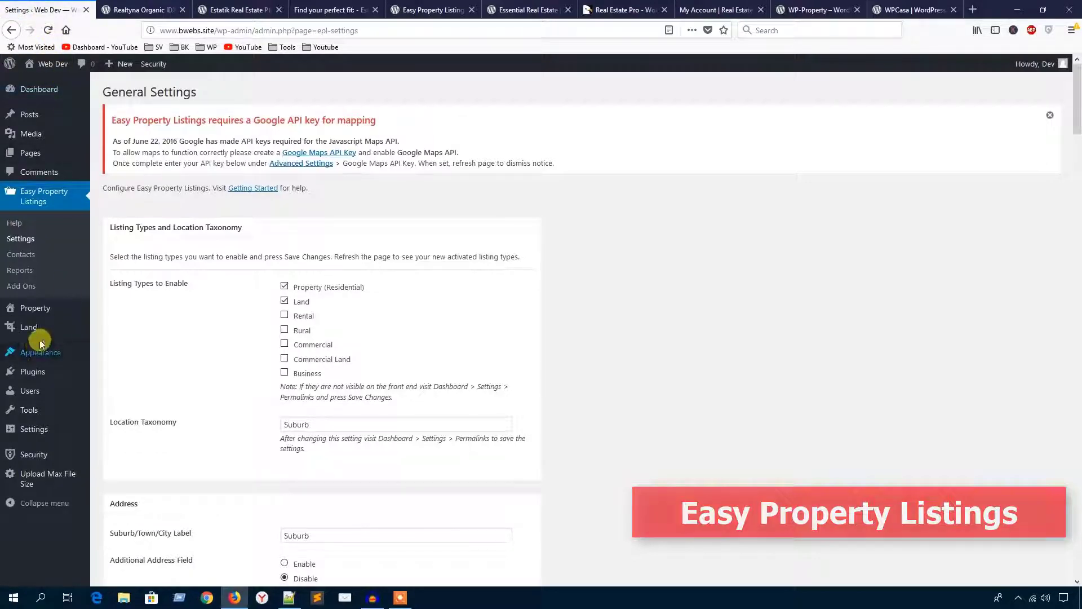
pyautogui.moveTo(32, 333)
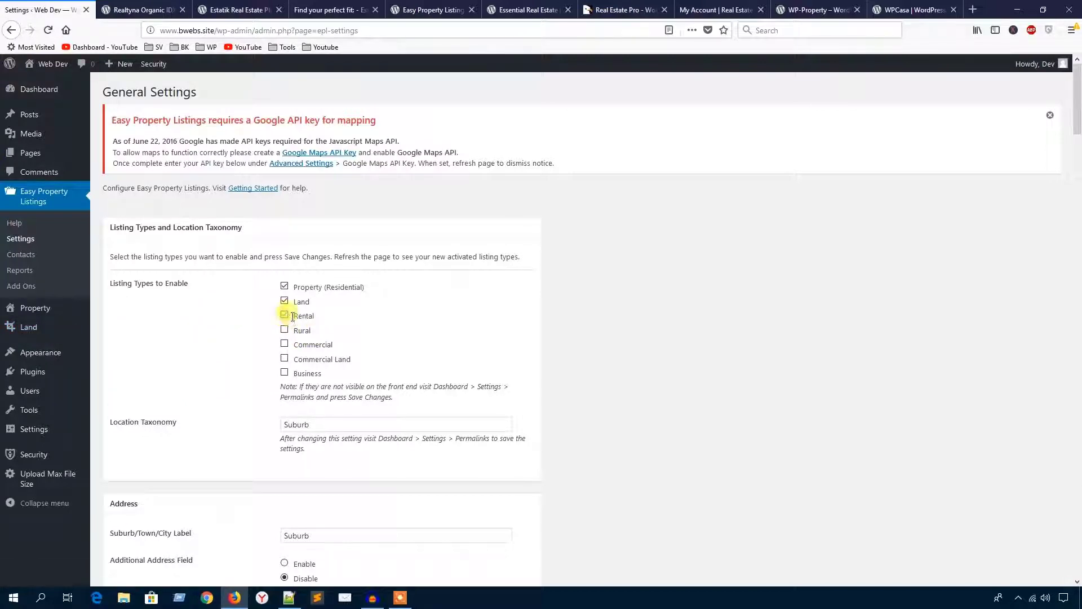
pyautogui.click(285, 345)
pyautogui.scroll(-5, 1055, 249)
pyautogui.moveTo(1075, 220); pyautogui.dragTo(1076, 561)
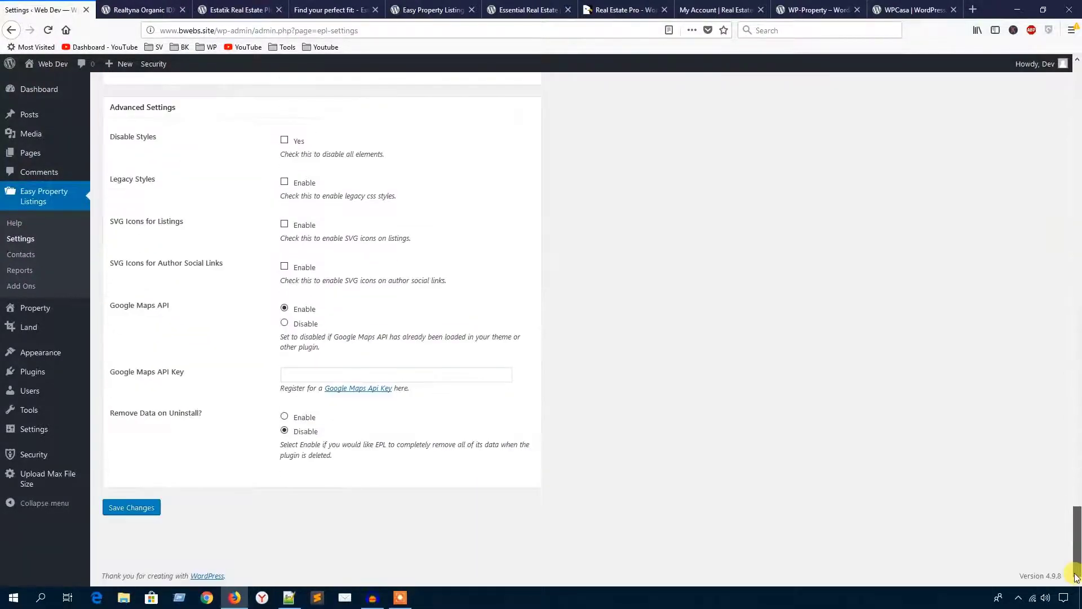
pyautogui.click(145, 507)
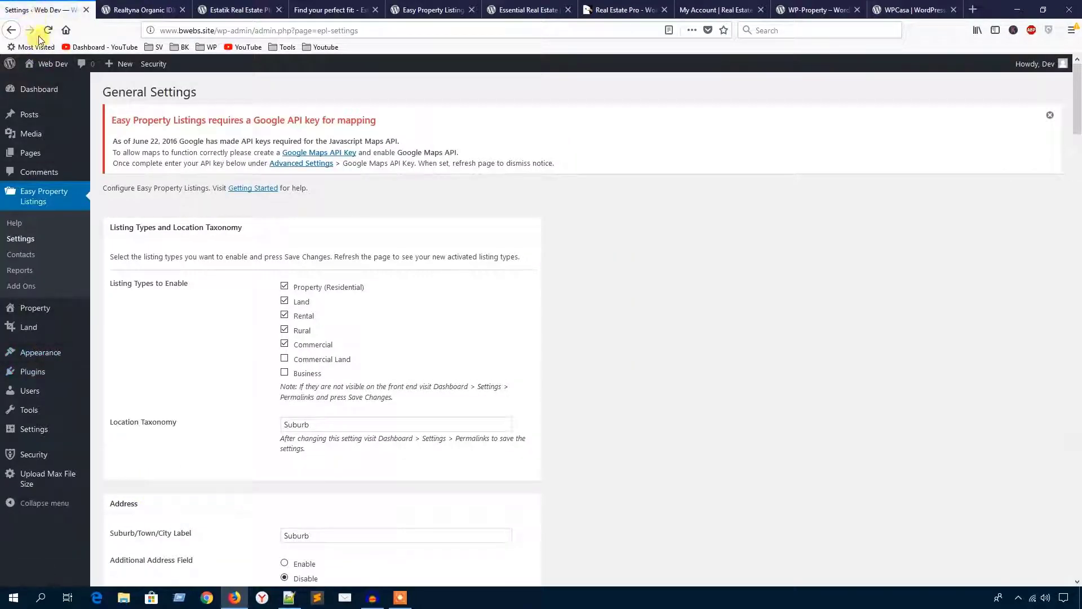
# Step: Reload the settings page and scroll to the bottom, revealing the Land, Rentals, Rural and Commercial menu entries
pyautogui.click(48, 31)
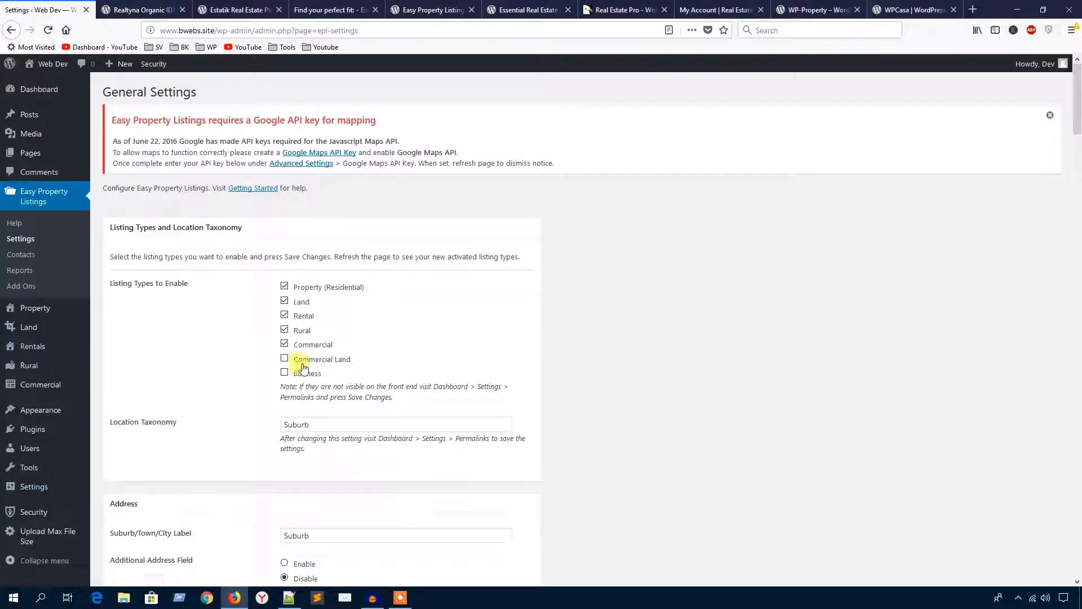
pyautogui.scroll(-5, 298, 388)
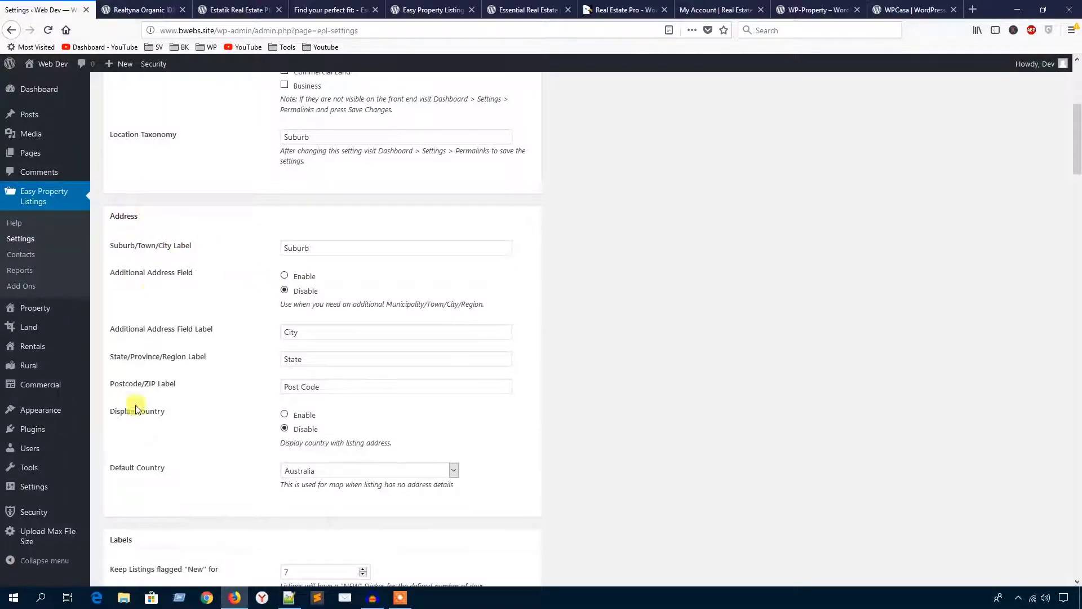
pyautogui.scroll(-5, 141, 406)
pyautogui.scroll(-4, 203, 332)
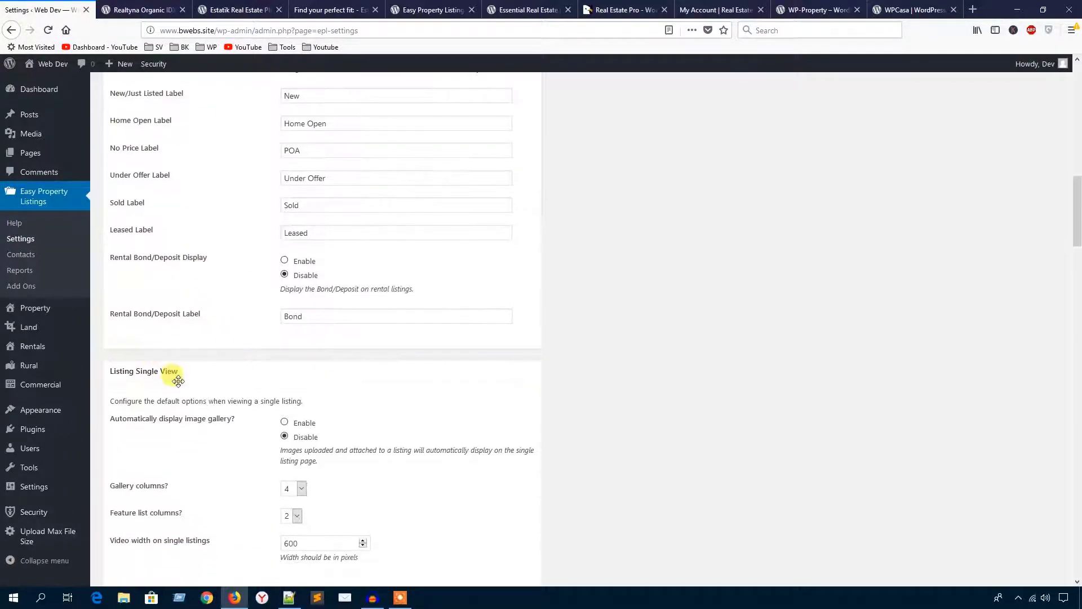
pyautogui.scroll(-6, 206, 382)
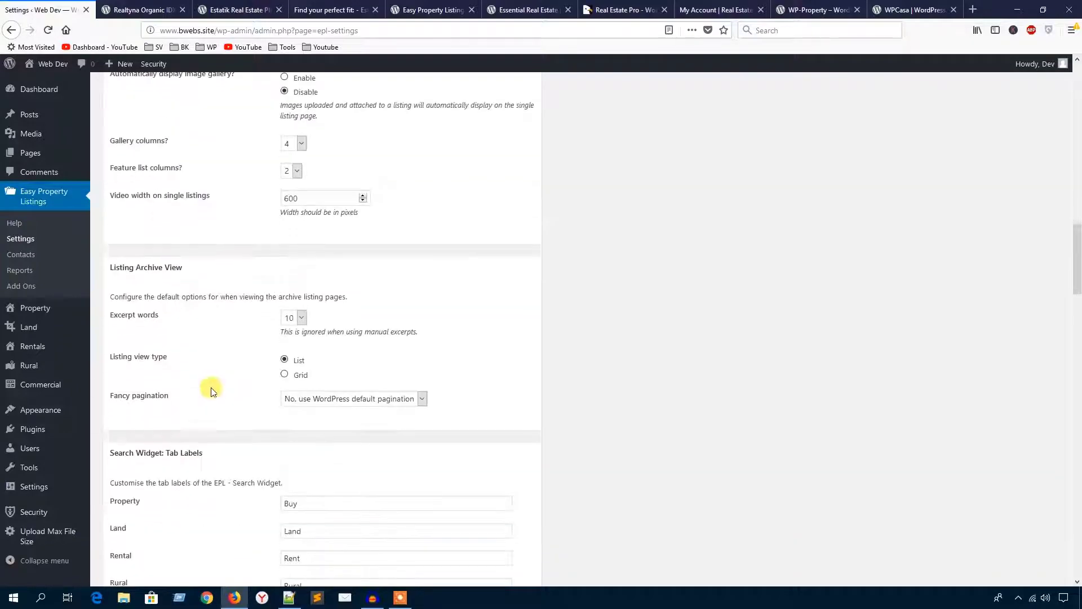
pyautogui.scroll(-4, 193, 273)
pyautogui.scroll(-15, 282, 406)
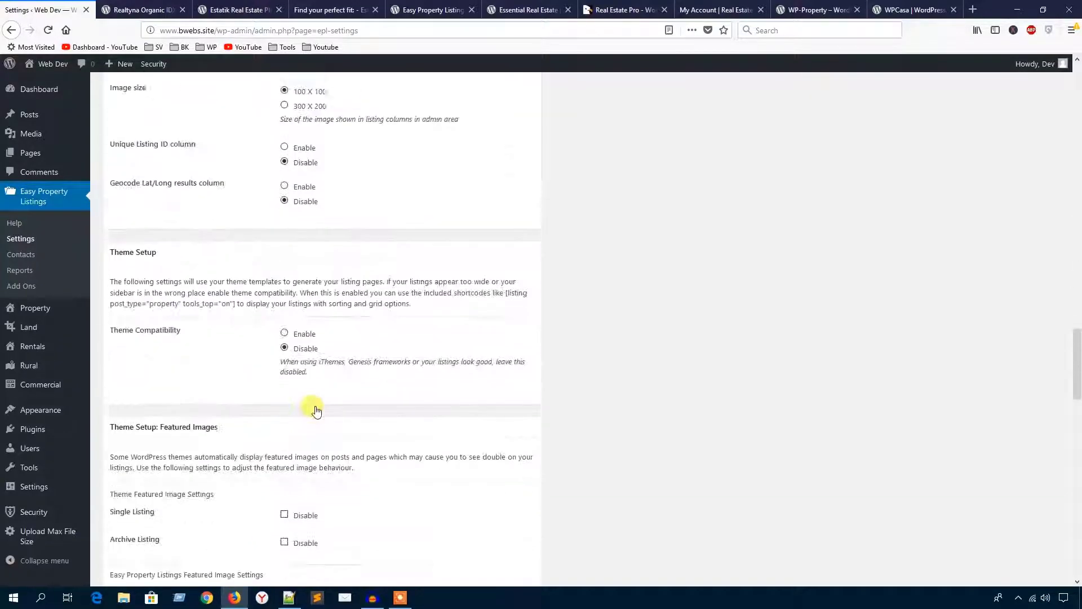
pyautogui.scroll(-7, 312, 407)
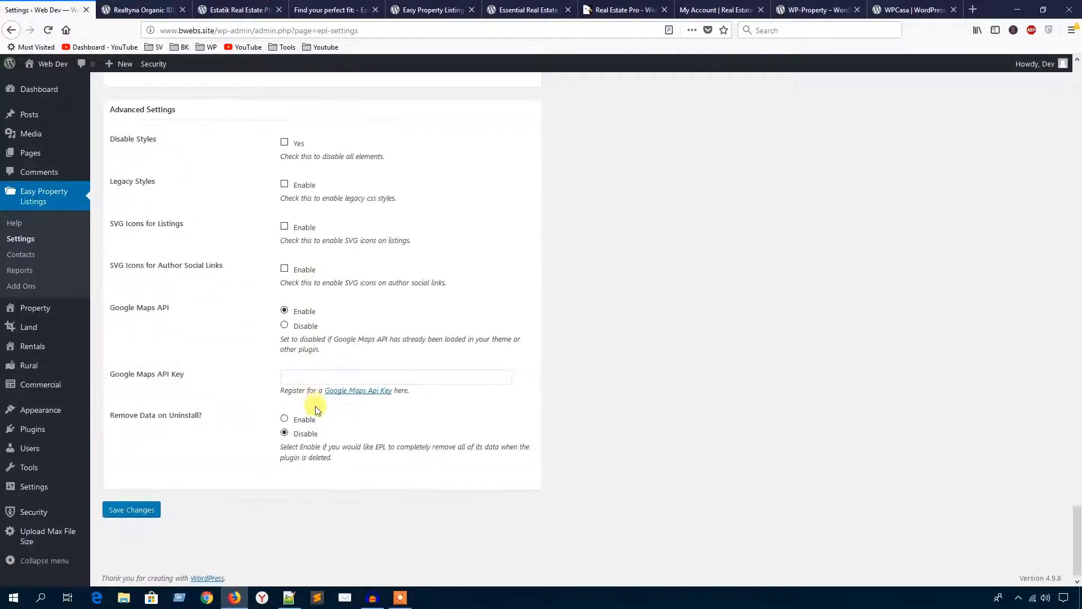
pyautogui.moveTo(37, 312)
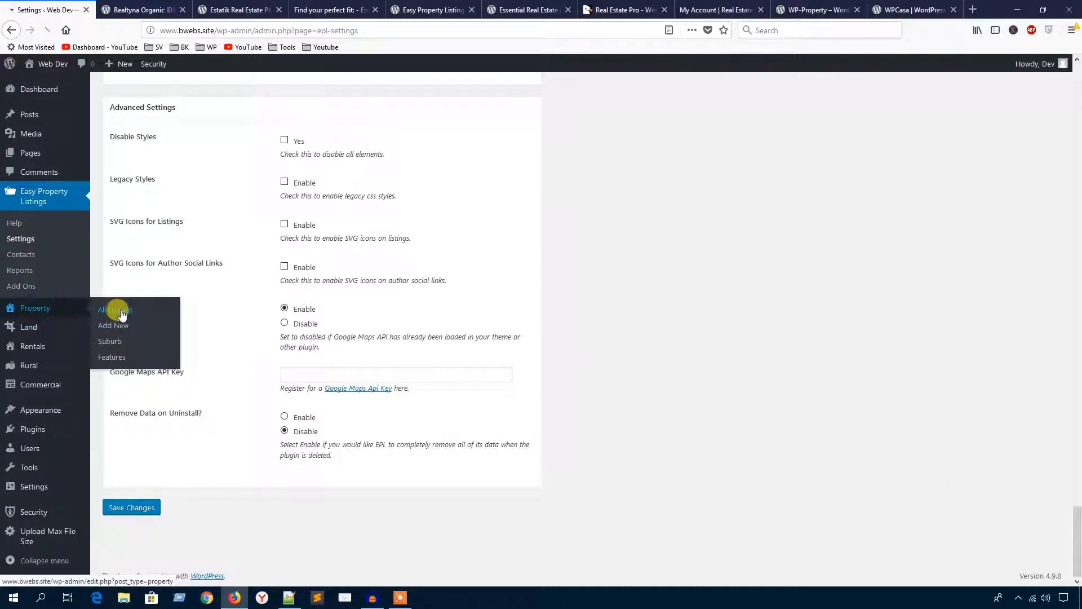
# Step: From All Listings, open a blank Add New Listing editor and scroll through its fields
pyautogui.click(122, 313)
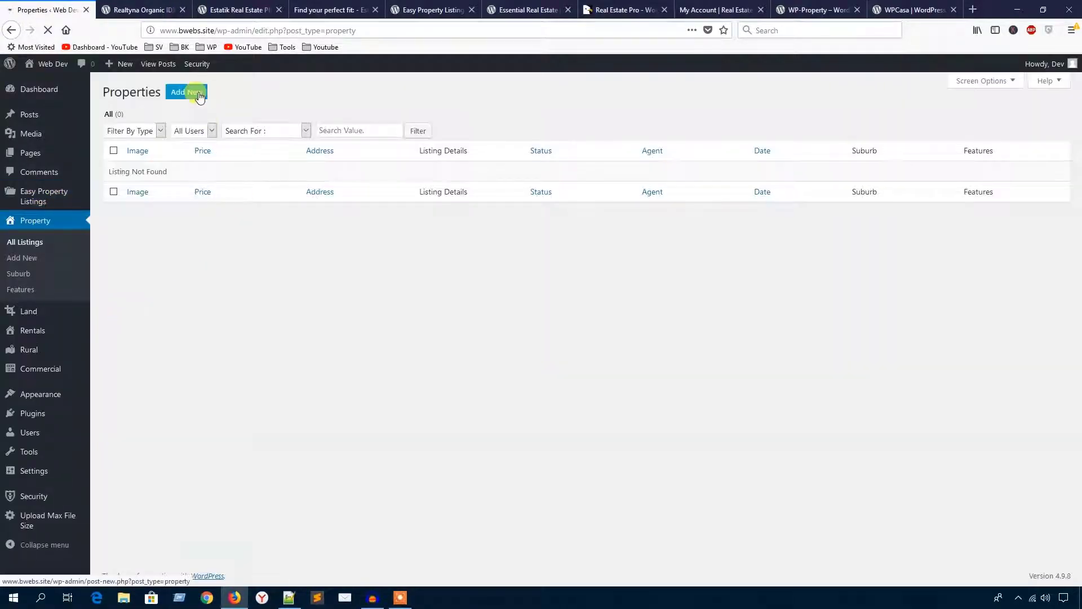
pyautogui.click(211, 96)
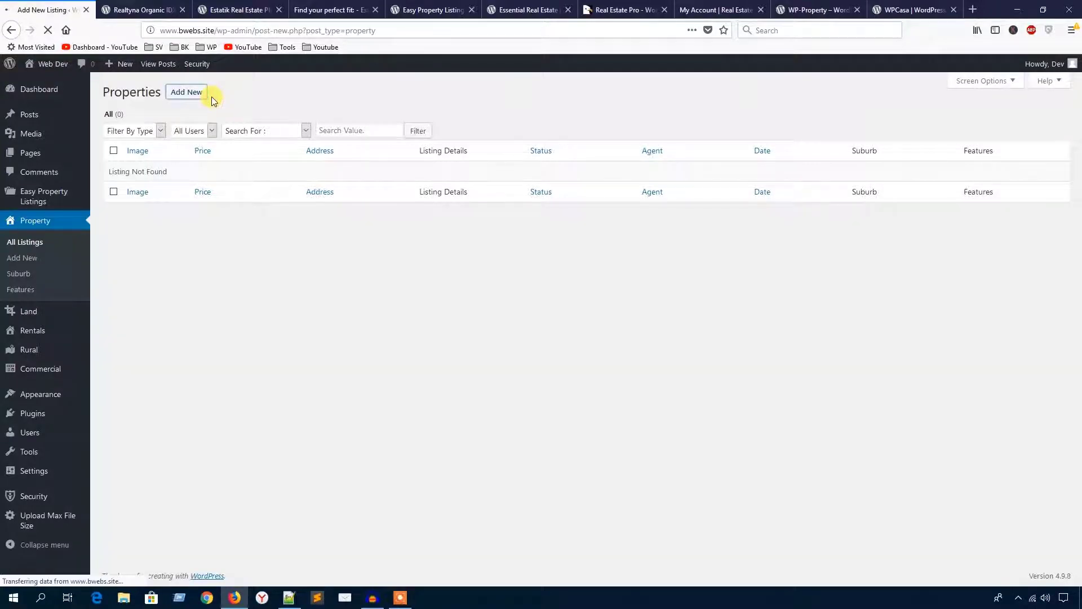
pyautogui.scroll(-1, 664, 316)
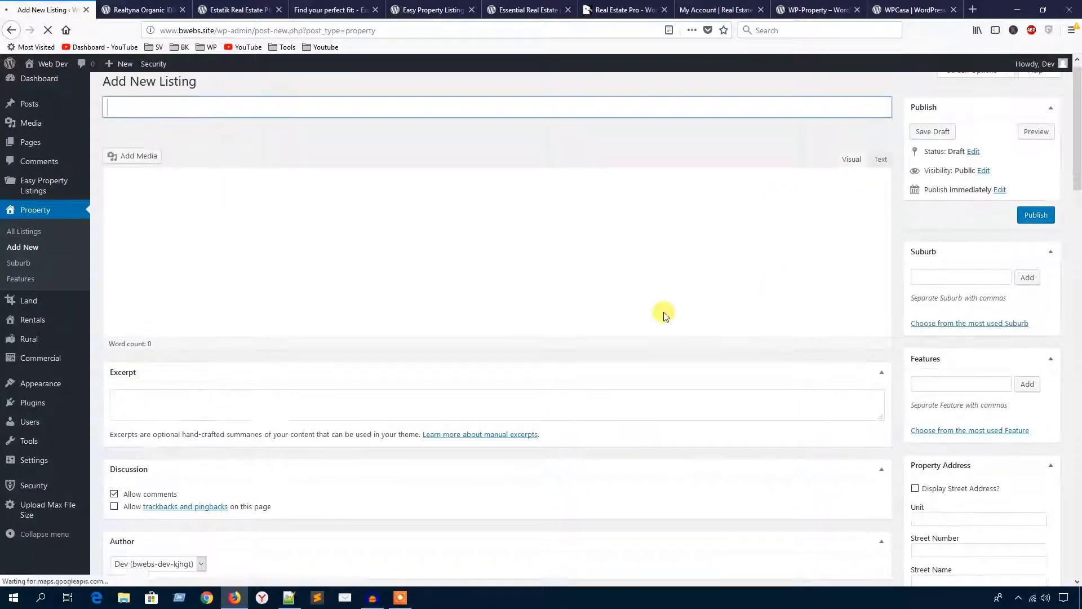
pyautogui.scroll(-15, 664, 316)
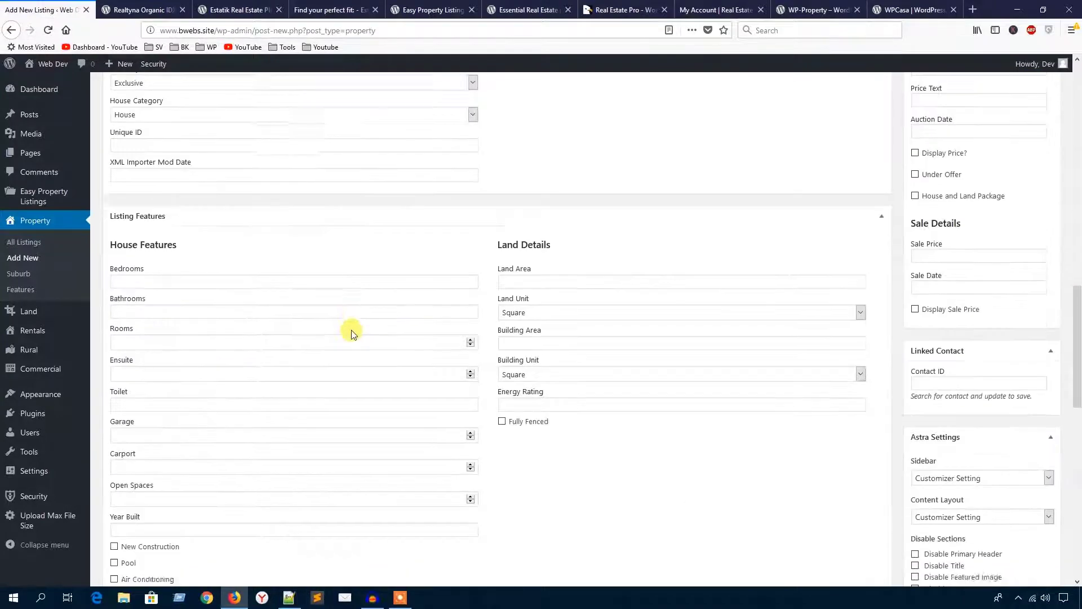
pyautogui.scroll(-7, 351, 333)
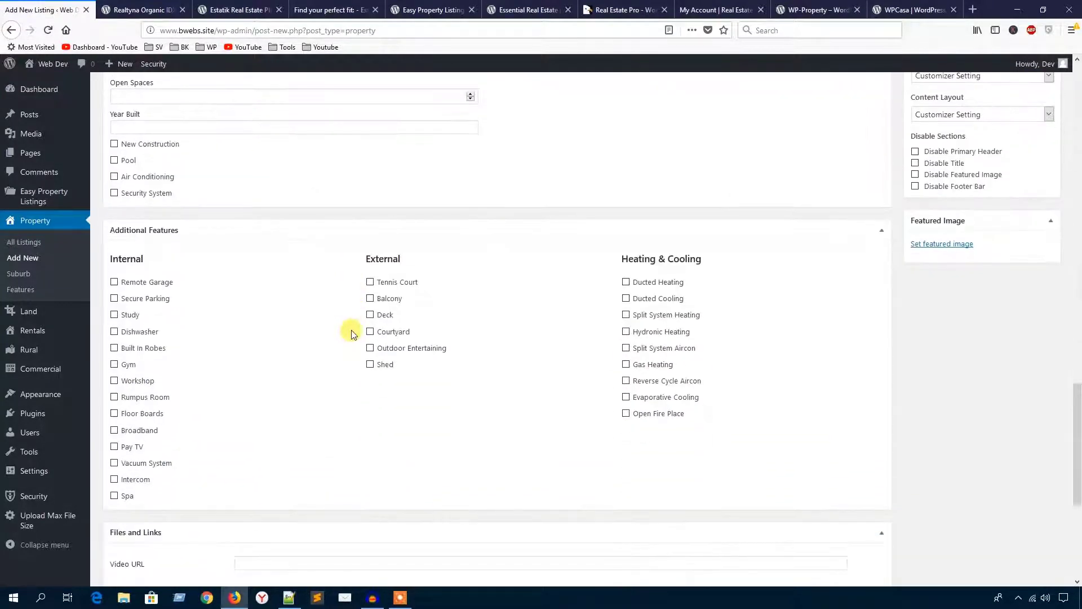
pyautogui.scroll(-5, 351, 333)
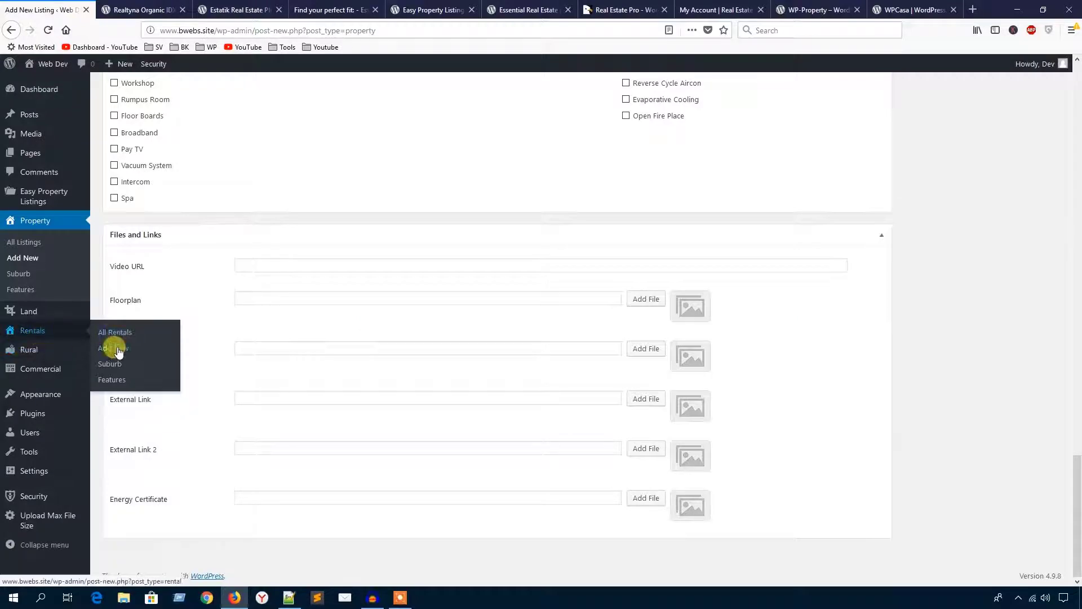
# Step: Open a new rental editor, then switch to the Easy Property Listings plugin page
pyautogui.click(118, 348)
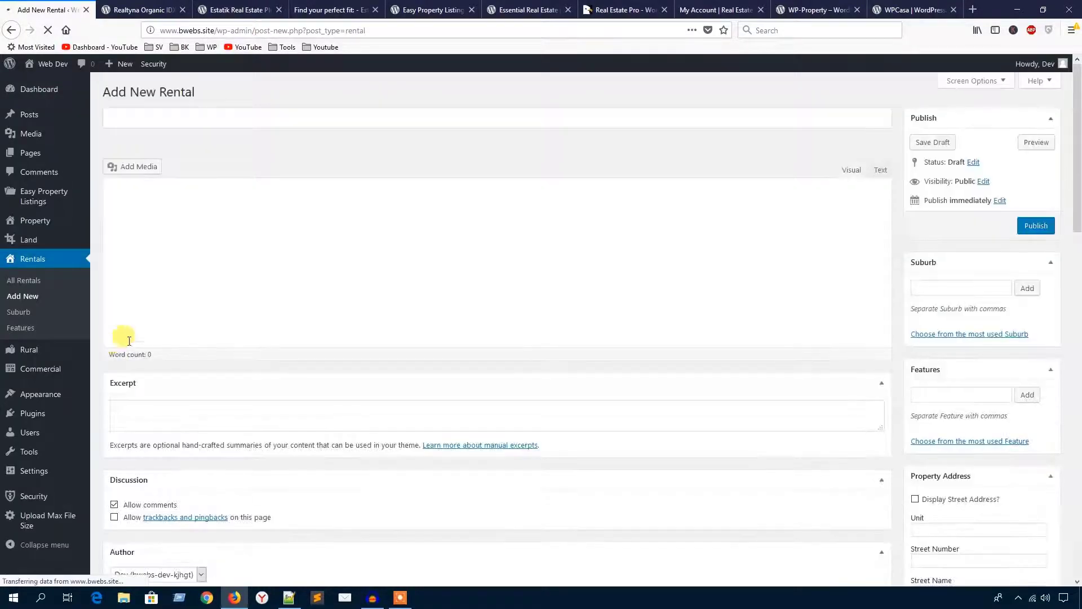
pyautogui.click(508, 8)
pyautogui.click(443, 7)
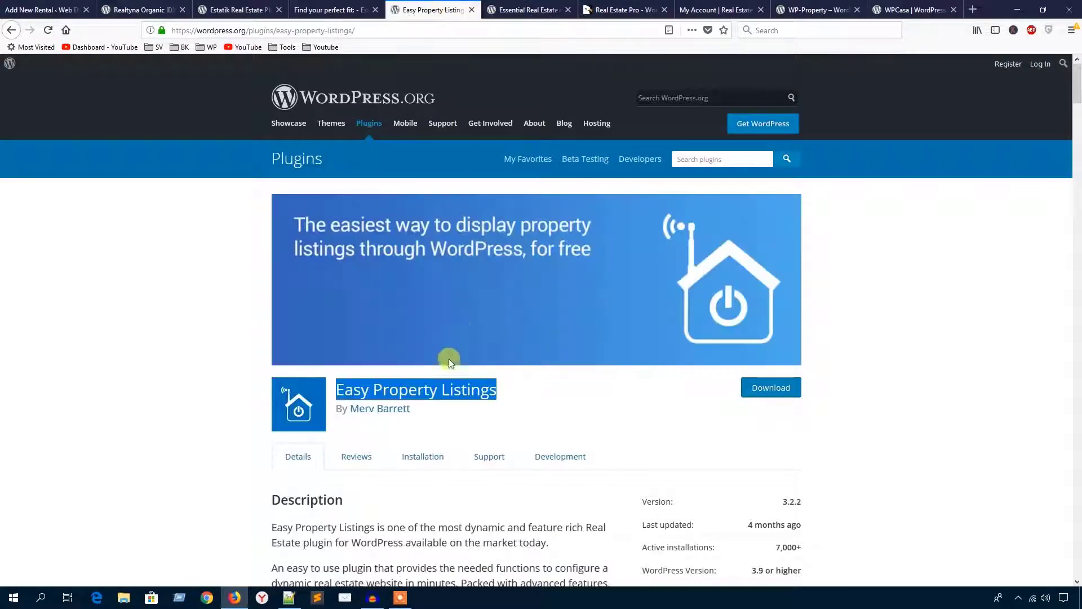
# Step: Select the Essential Real Estate title on its plugin page, then return to the WordPress plugins list
pyautogui.click(530, 398)
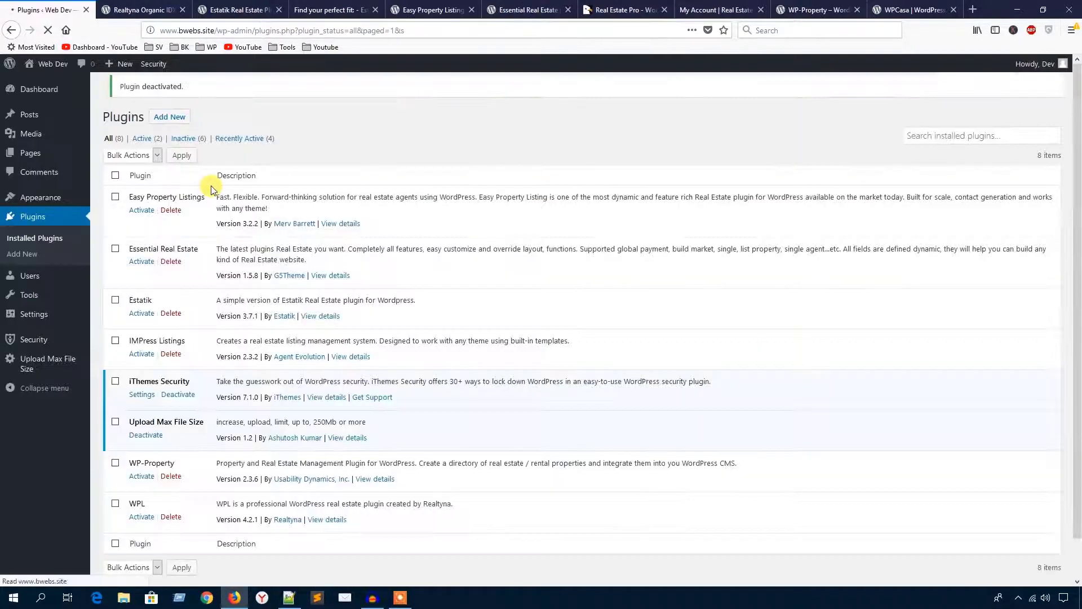
pyautogui.click(498, 7)
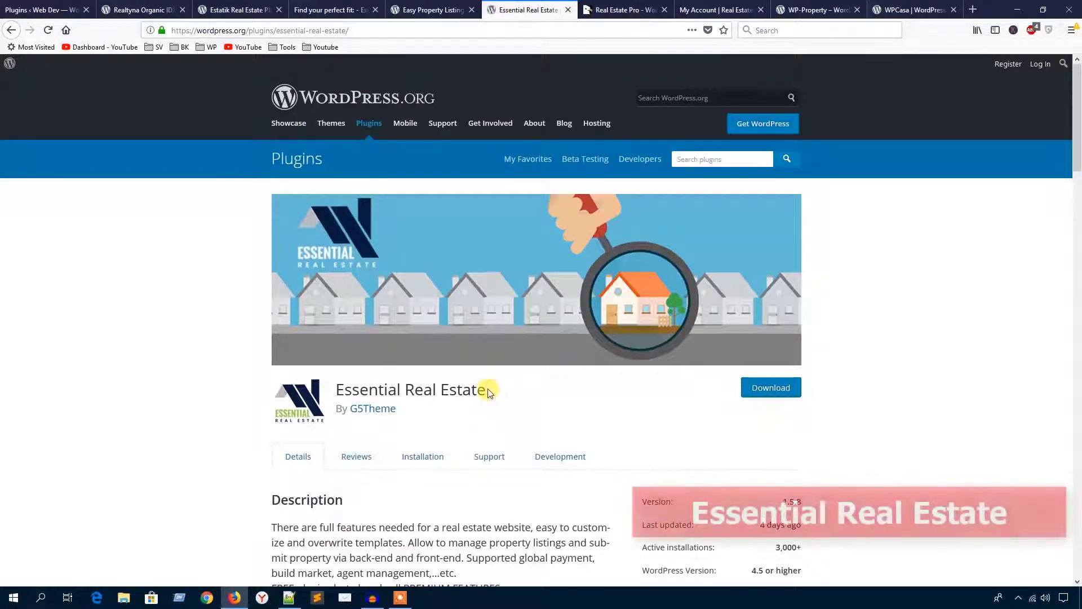
pyautogui.moveTo(485, 389); pyautogui.dragTo(332, 392)
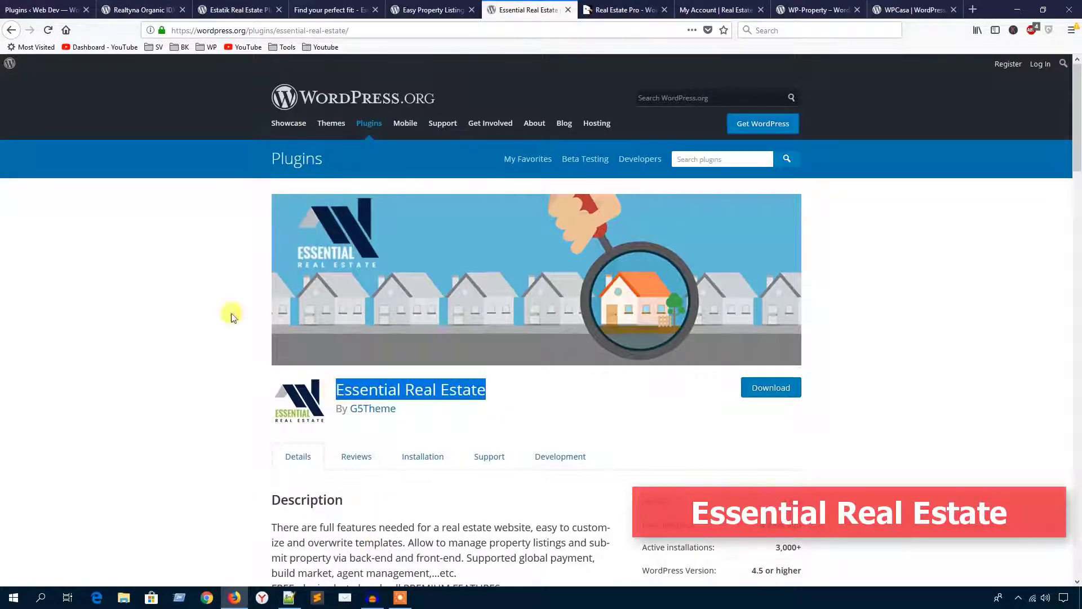
pyautogui.click(42, 10)
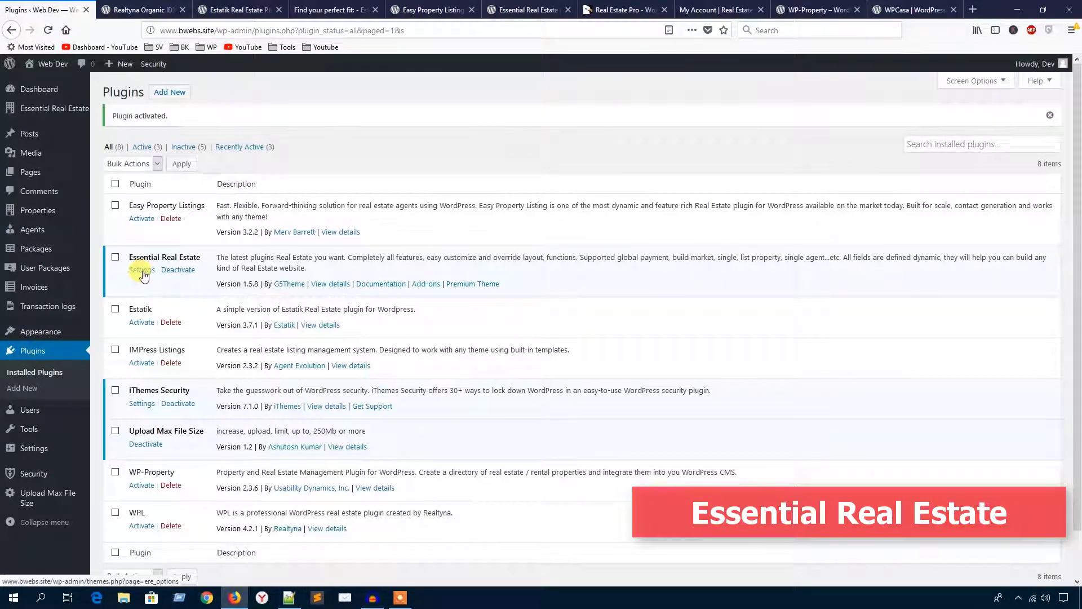
# Step: Open the Essential Real Estate Real Estate Options settings page
pyautogui.moveTo(50, 110)
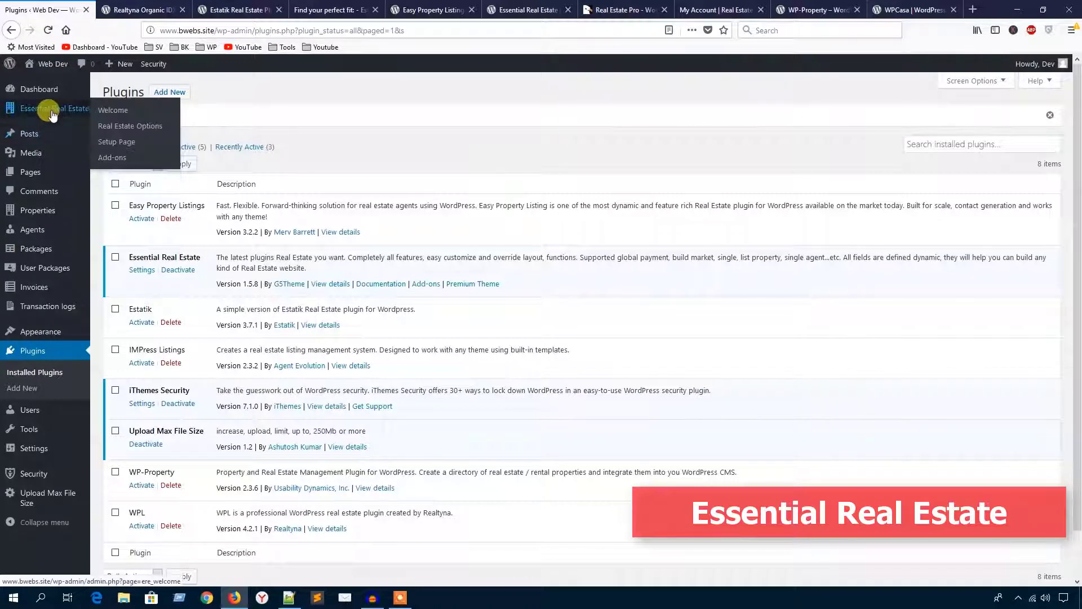
pyautogui.moveTo(29, 233)
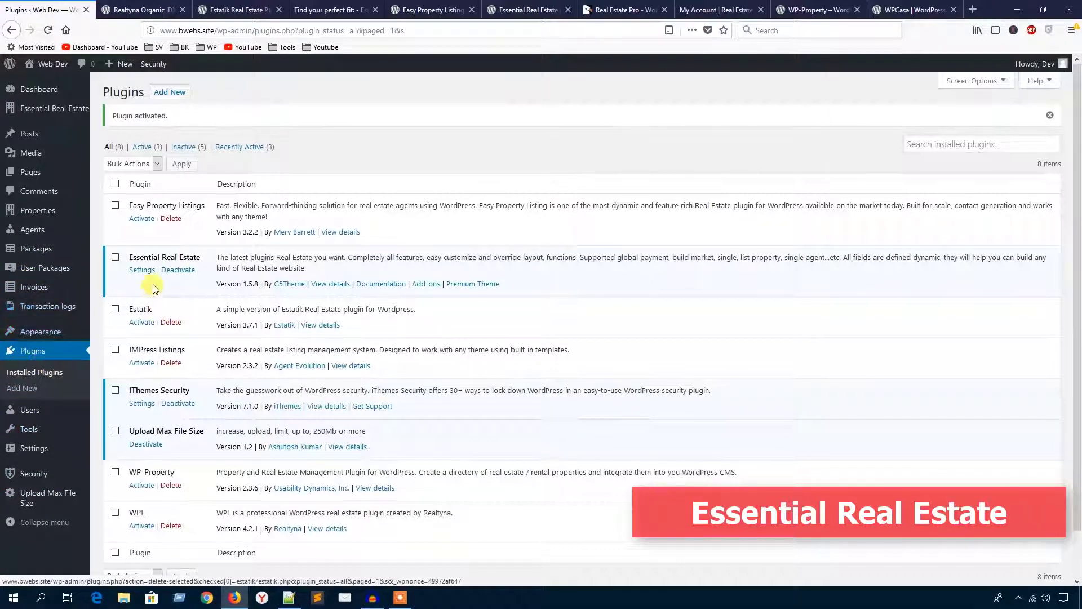
pyautogui.click(145, 272)
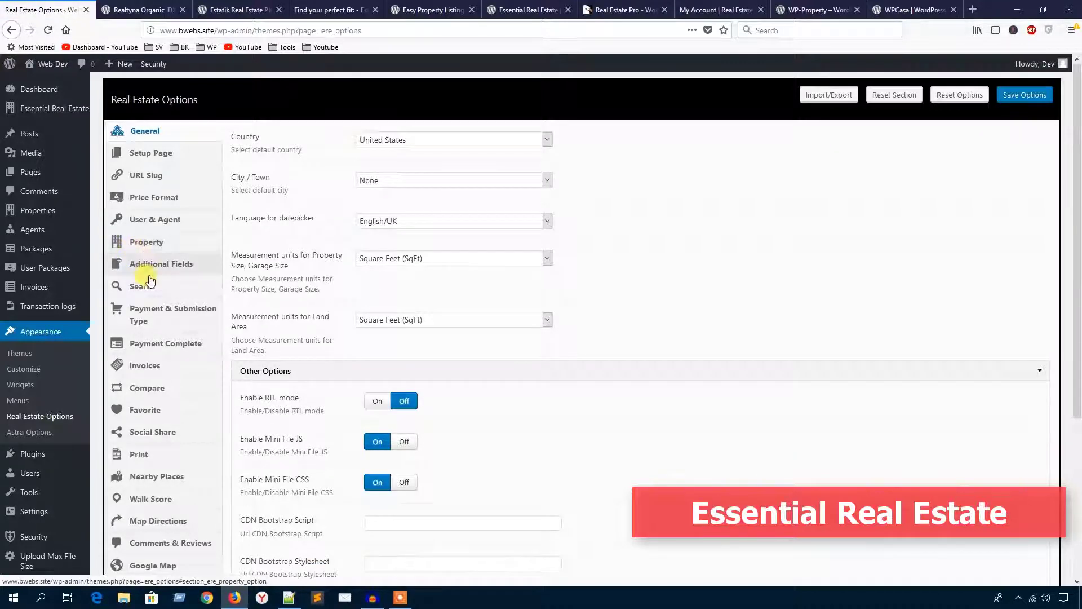
pyautogui.scroll(-4, 145, 293)
pyautogui.scroll(4, 149, 321)
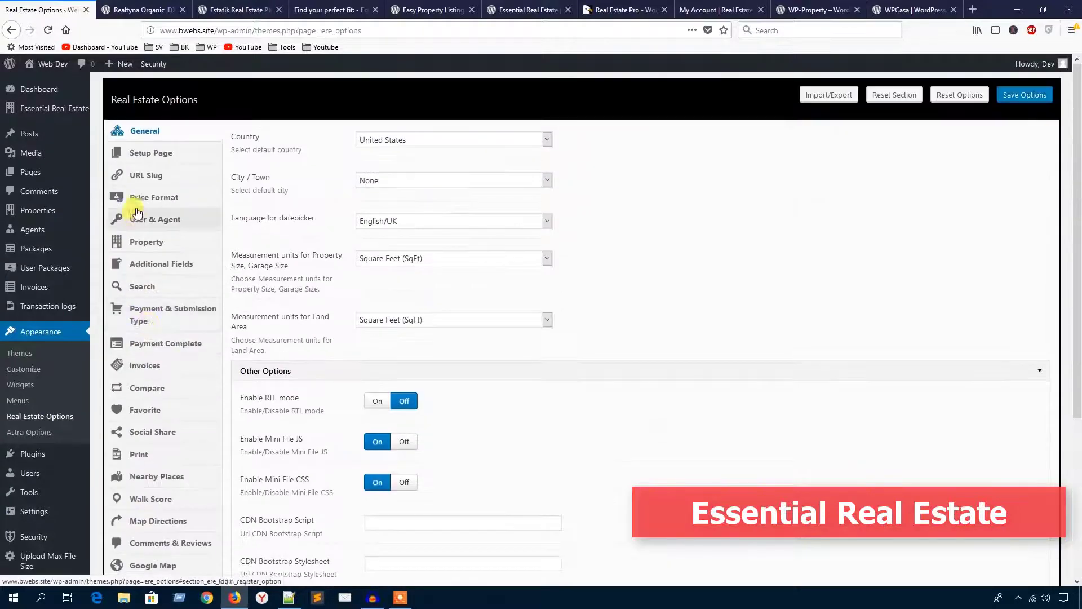
# Step: Look through the Setup Page, URL Slug, Price Format, User & Agent and Property option sections
pyautogui.click(142, 156)
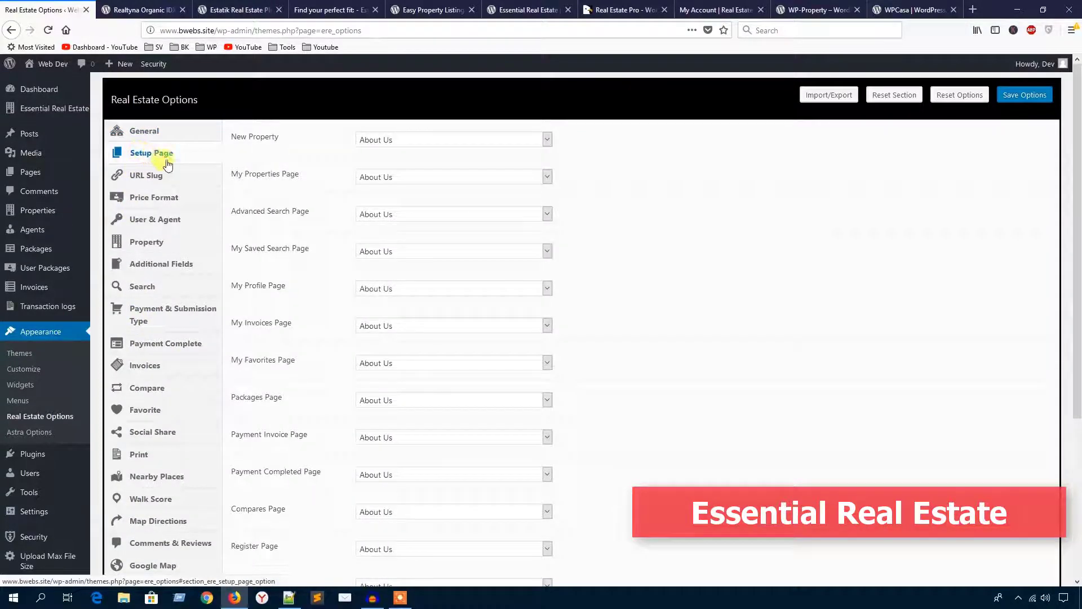
pyautogui.click(151, 175)
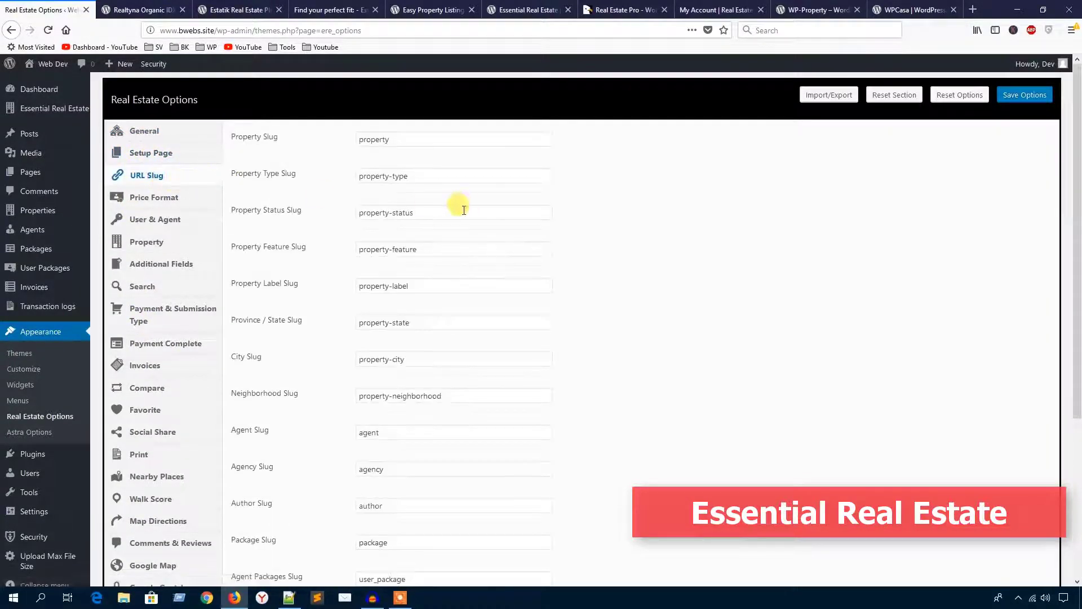
pyautogui.click(169, 199)
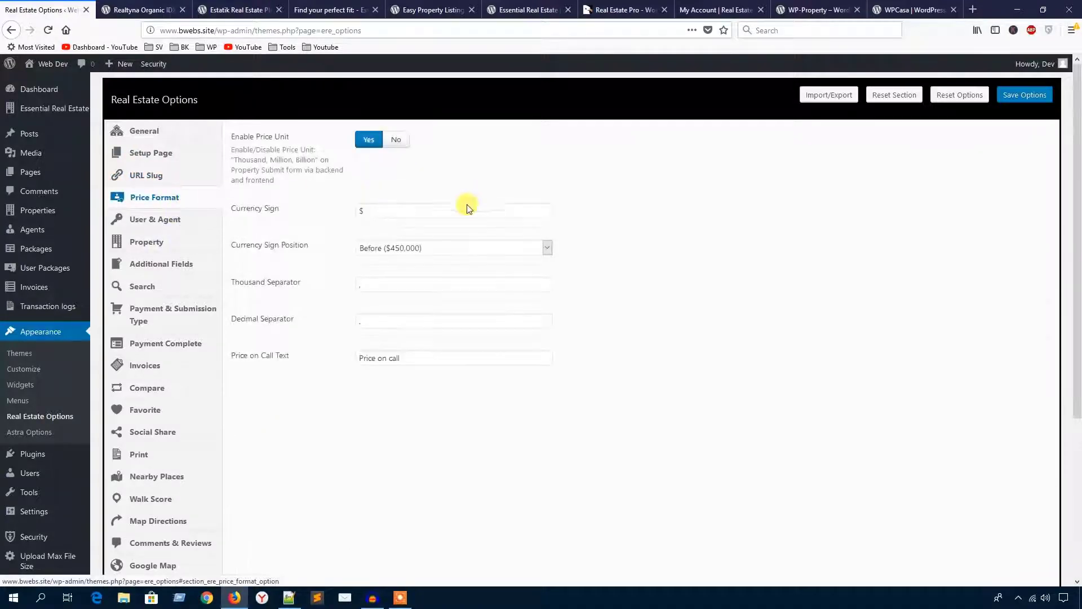
pyautogui.click(165, 219)
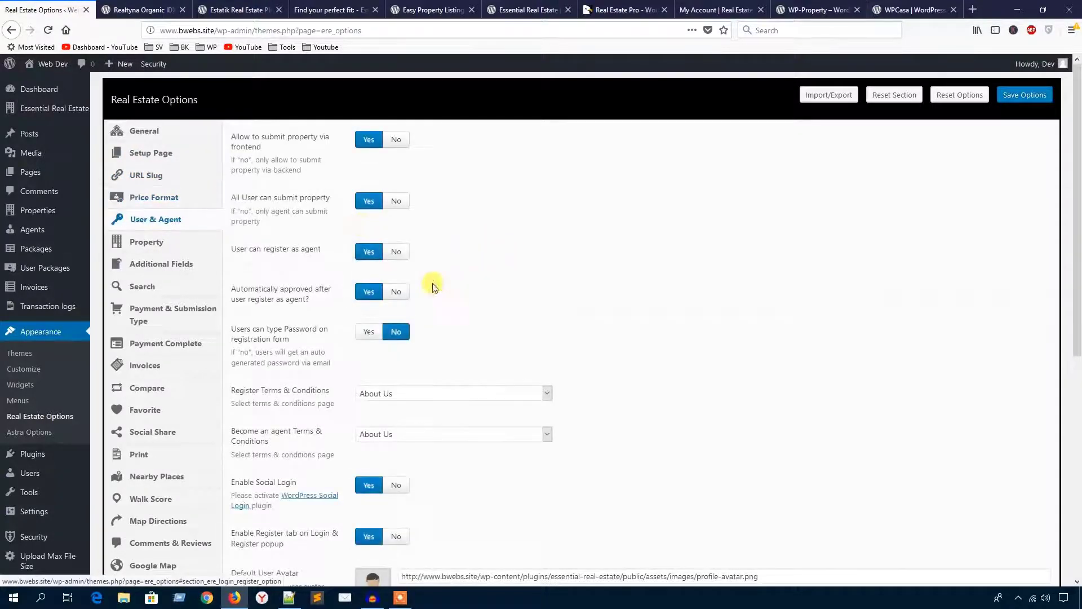
pyautogui.click(149, 243)
pyautogui.scroll(-1, 168, 342)
pyautogui.scroll(-10, 168, 342)
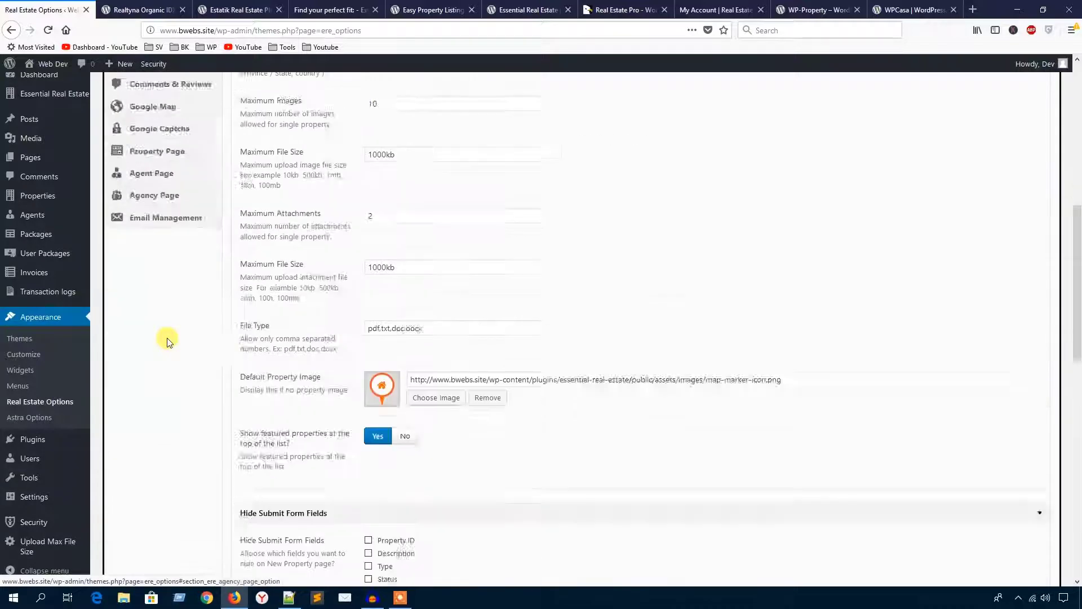
pyautogui.scroll(15, 167, 342)
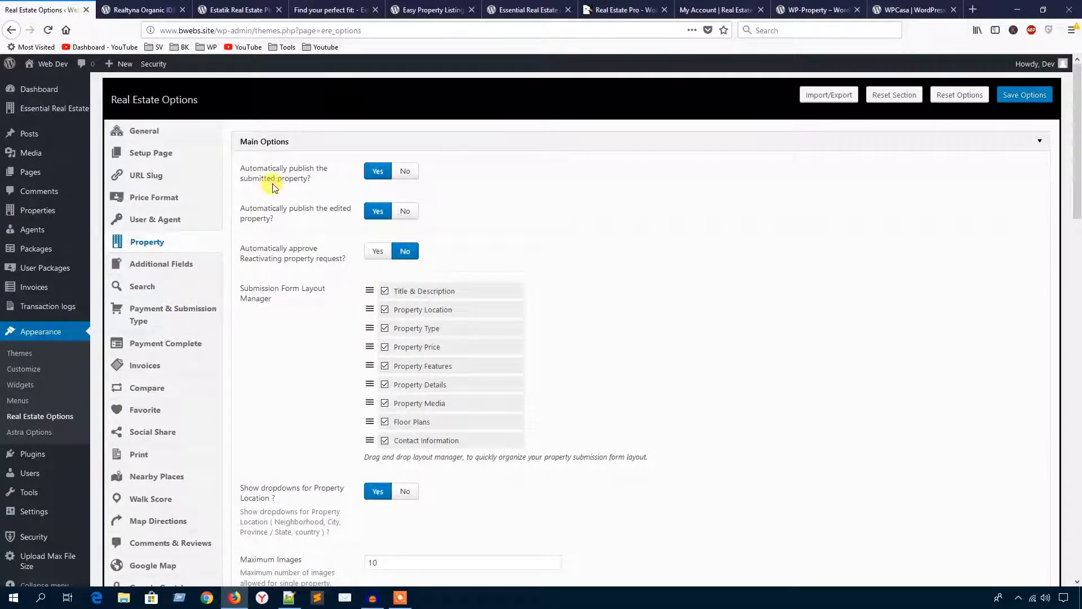
# Step: Highlight the 'Real Estate Pro - WordPress Plugin' title on its CodeCanyon product page
pyautogui.hotkey('ctrl', '7')
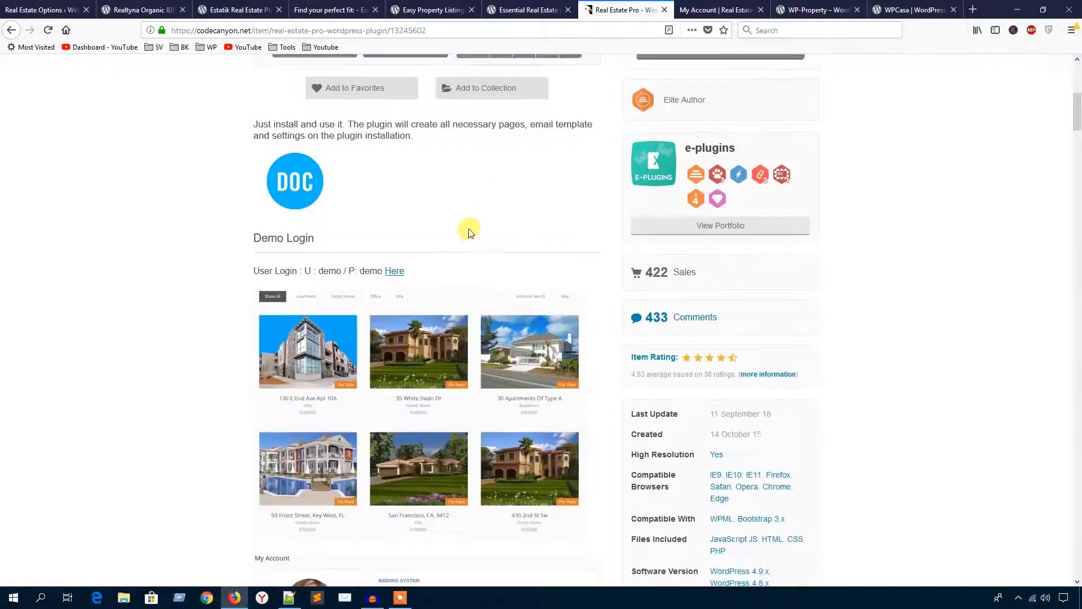
pyautogui.scroll(7, 468, 231)
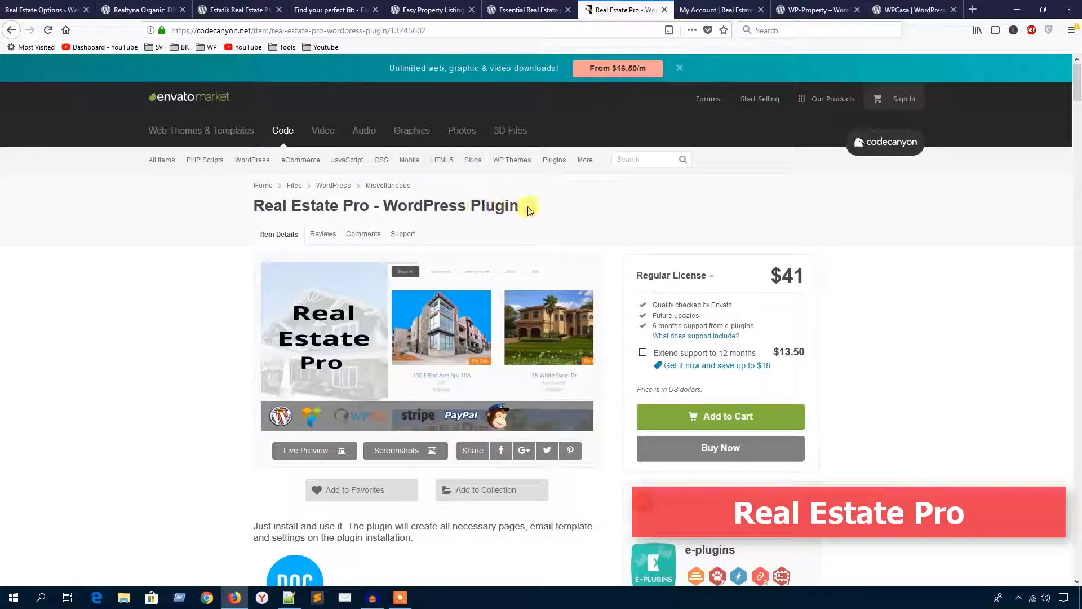
pyautogui.moveTo(508, 203); pyautogui.dragTo(252, 210)
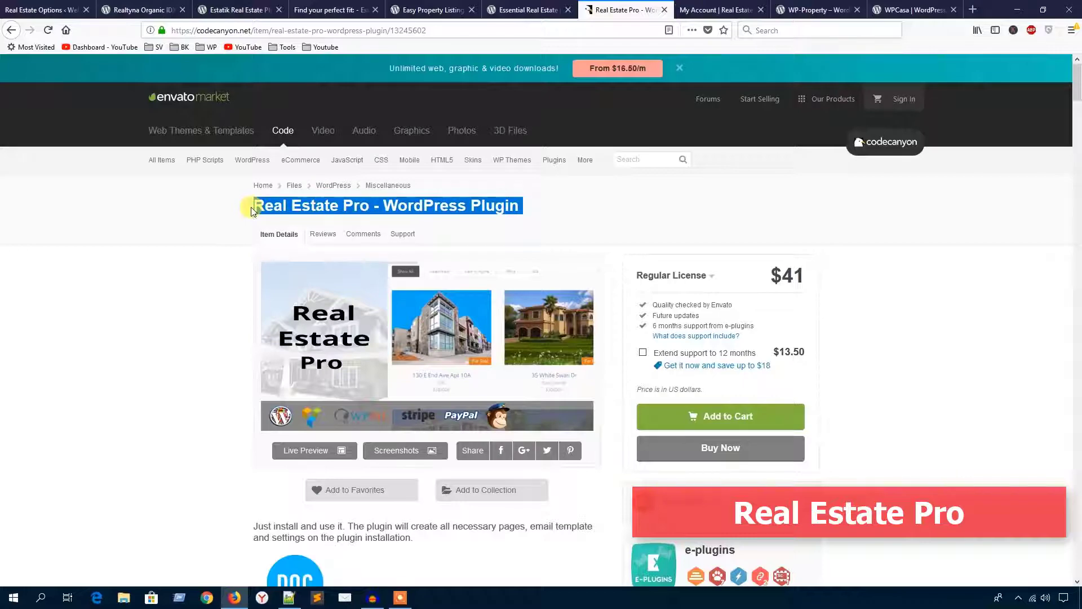
# Step: View the demo account's Listing Home page, then switch to the WP-Property plugin page
pyautogui.click(698, 11)
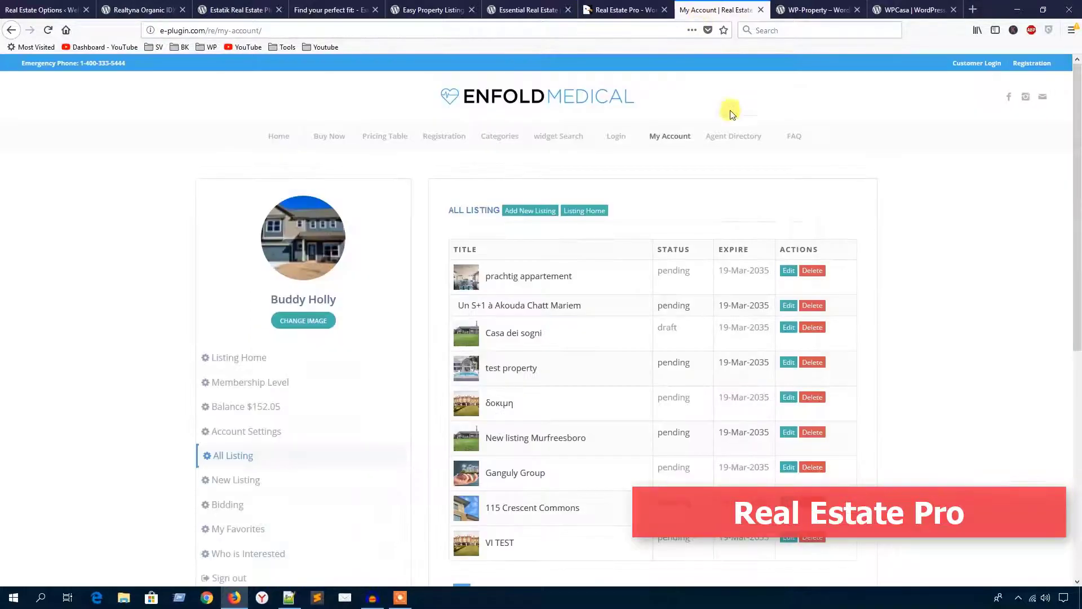
pyautogui.scroll(-3, 261, 333)
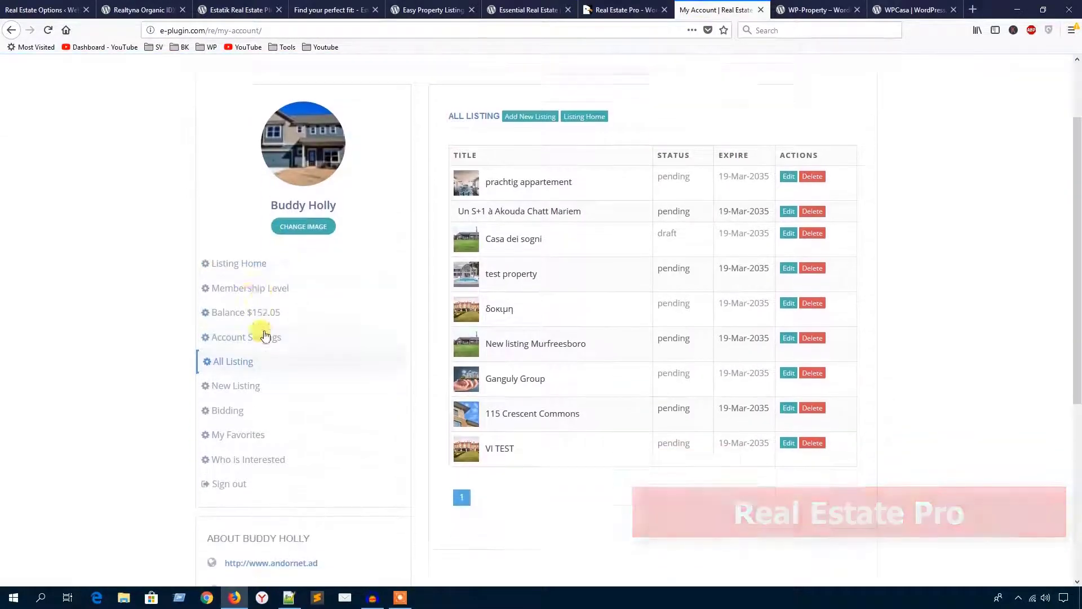
pyautogui.click(242, 242)
pyautogui.click(813, 9)
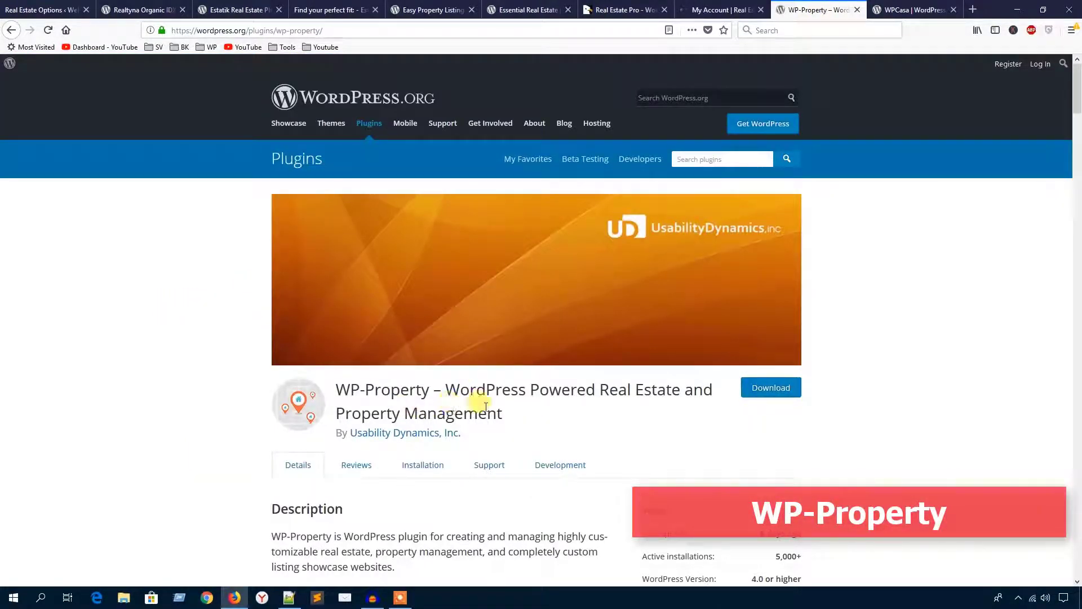
# Step: Scroll the Plugins list to confirm WP-Property 2.3.6 is active and reveal its new Properties menu
pyautogui.scroll(-2, 486, 407)
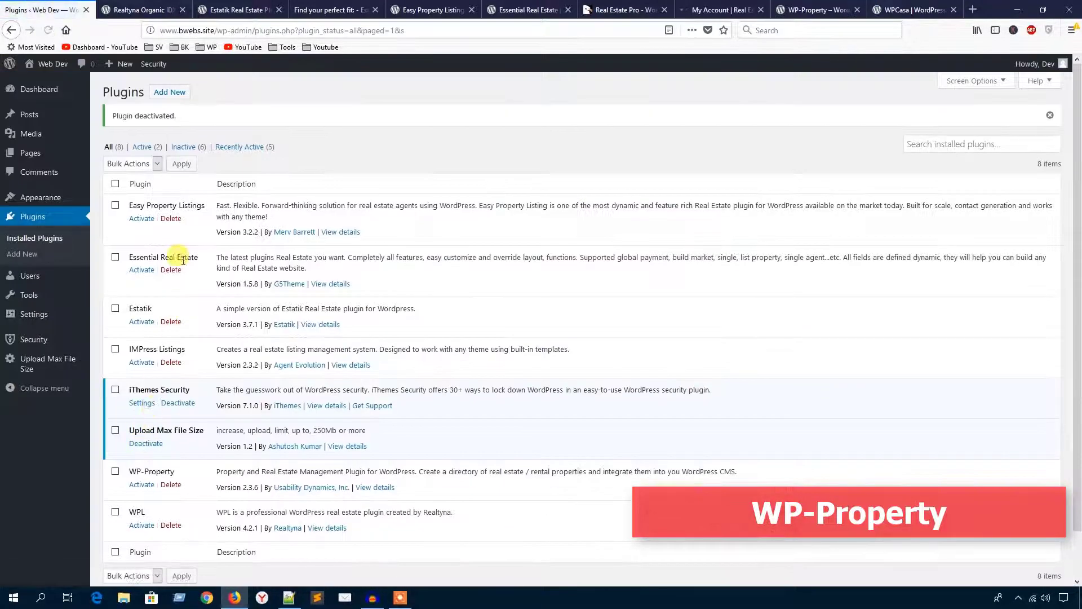
pyautogui.scroll(-1, 181, 265)
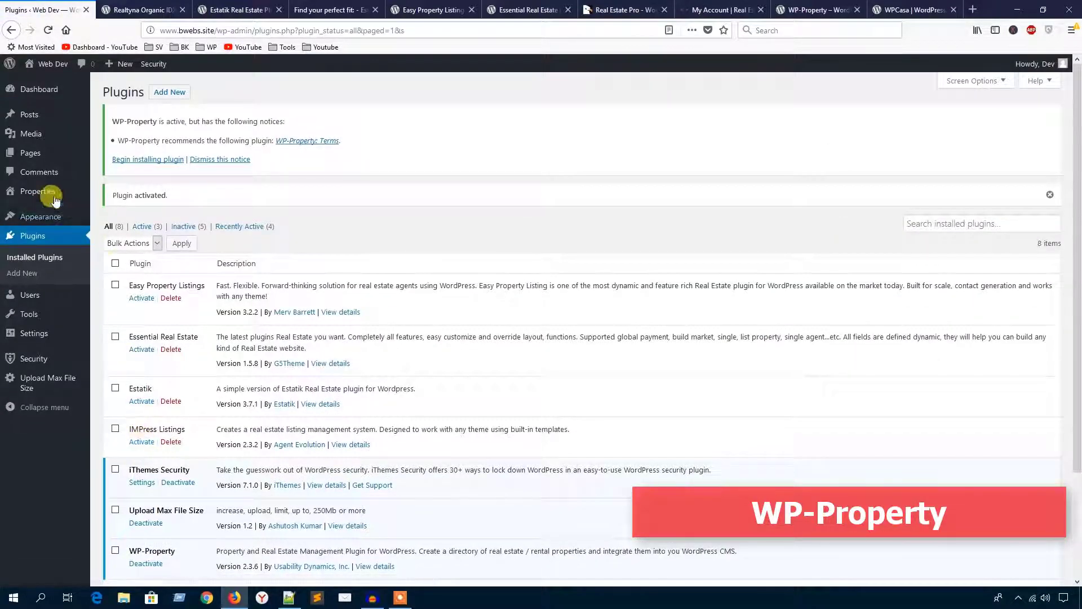
pyautogui.moveTo(37, 190)
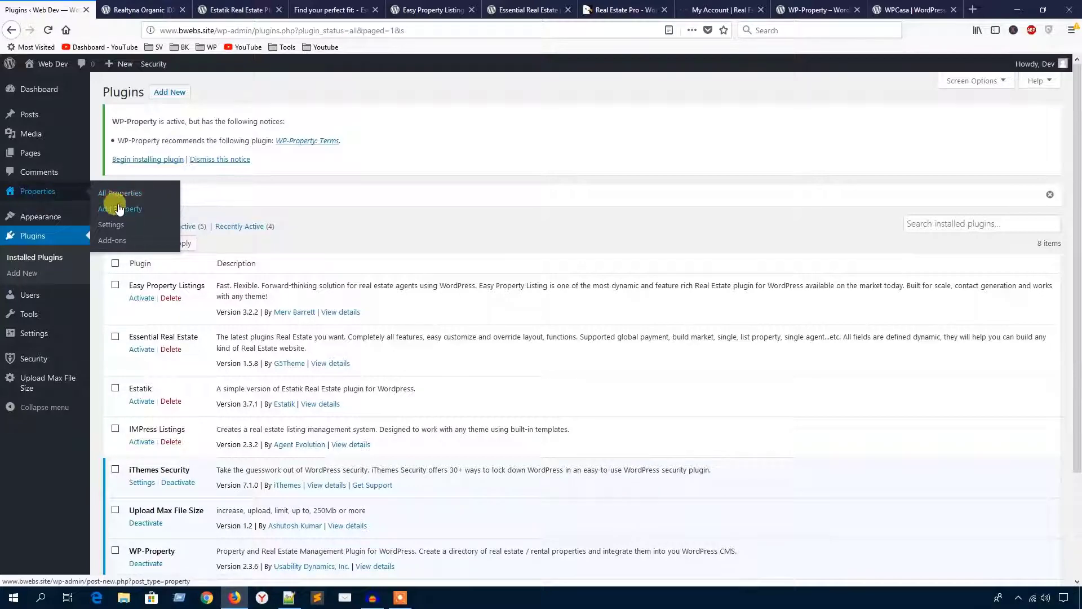
# Step: Open the WP-Property Settings page and scroll through its main options
pyautogui.click(112, 226)
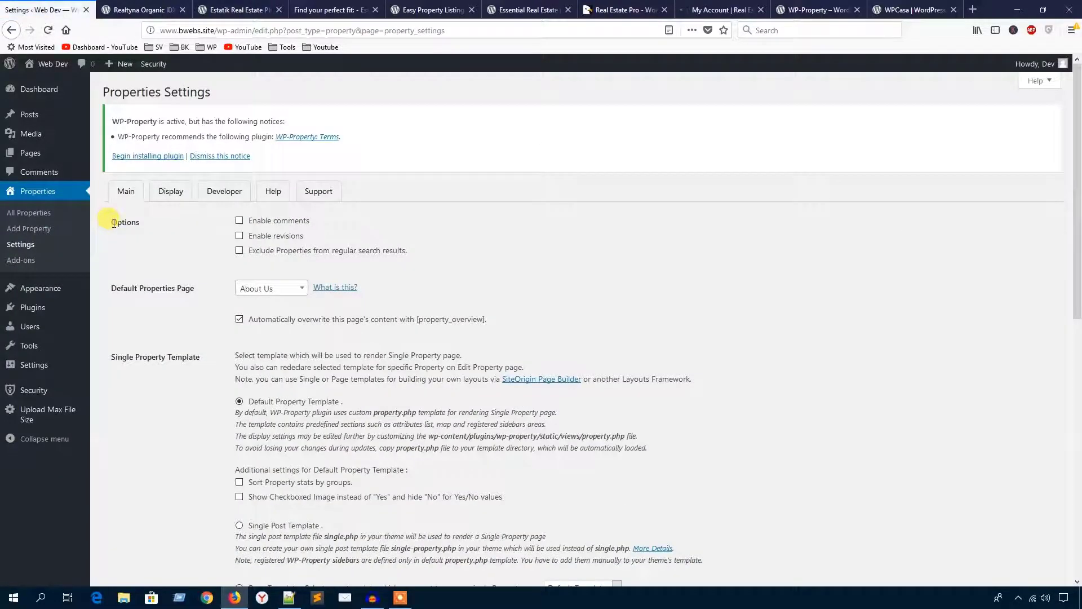
pyautogui.scroll(-9, 239, 275)
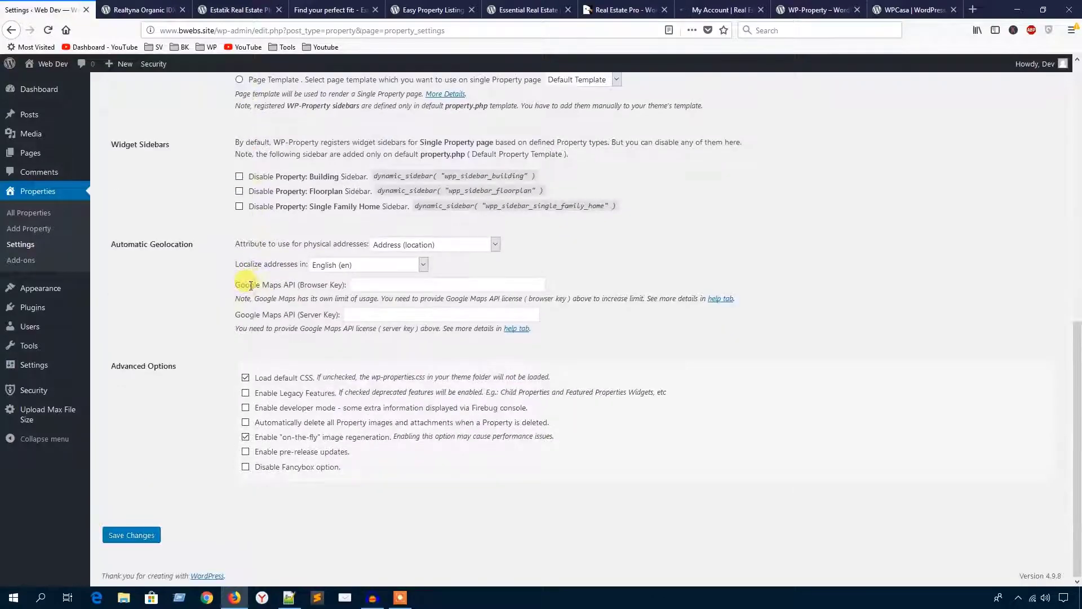
pyautogui.scroll(10, 237, 276)
# Step: Review the Display, Developer, Help and Support settings tabs, then start a blank new property
pyautogui.click(174, 192)
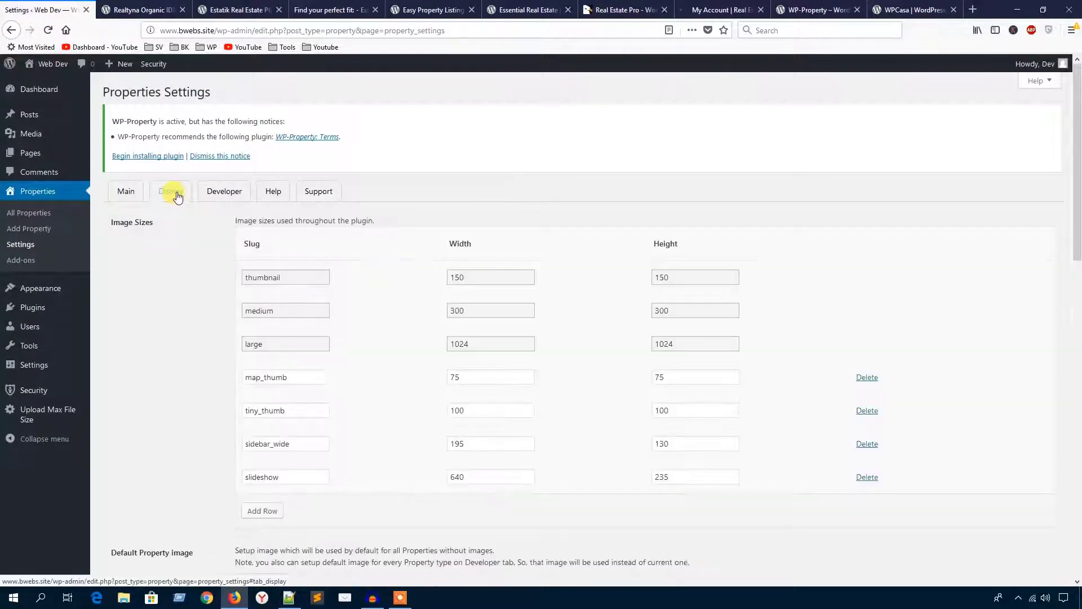
pyautogui.click(224, 192)
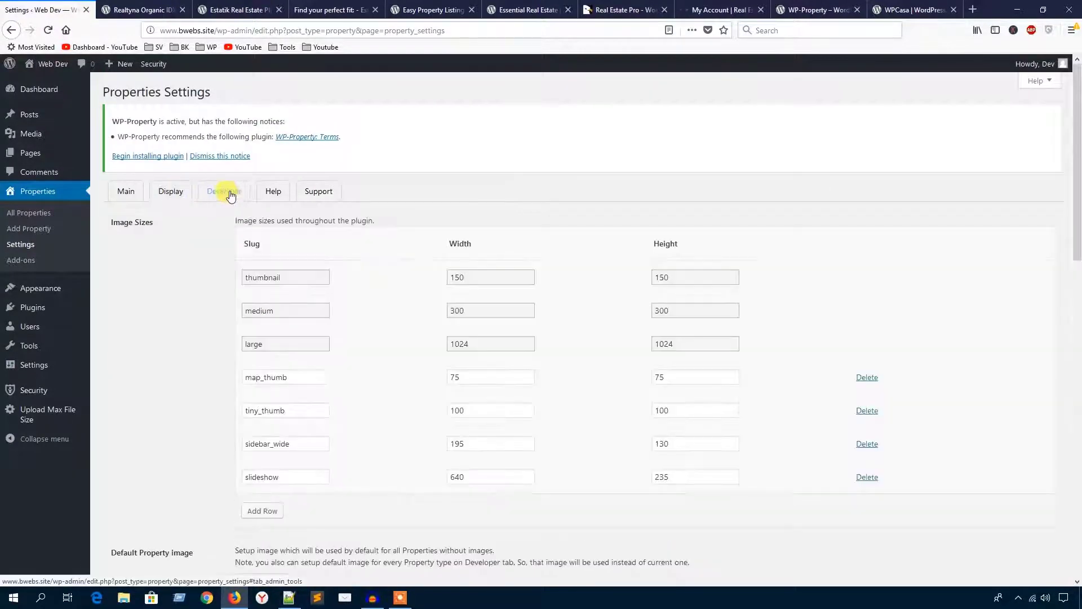
pyautogui.click(276, 194)
pyautogui.click(303, 195)
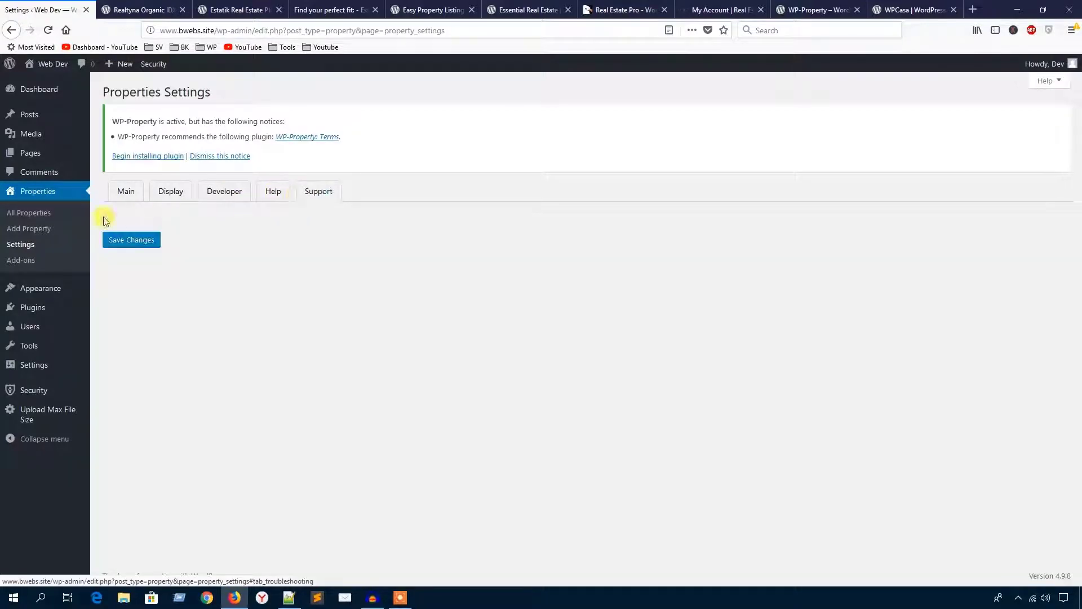
pyautogui.click(38, 236)
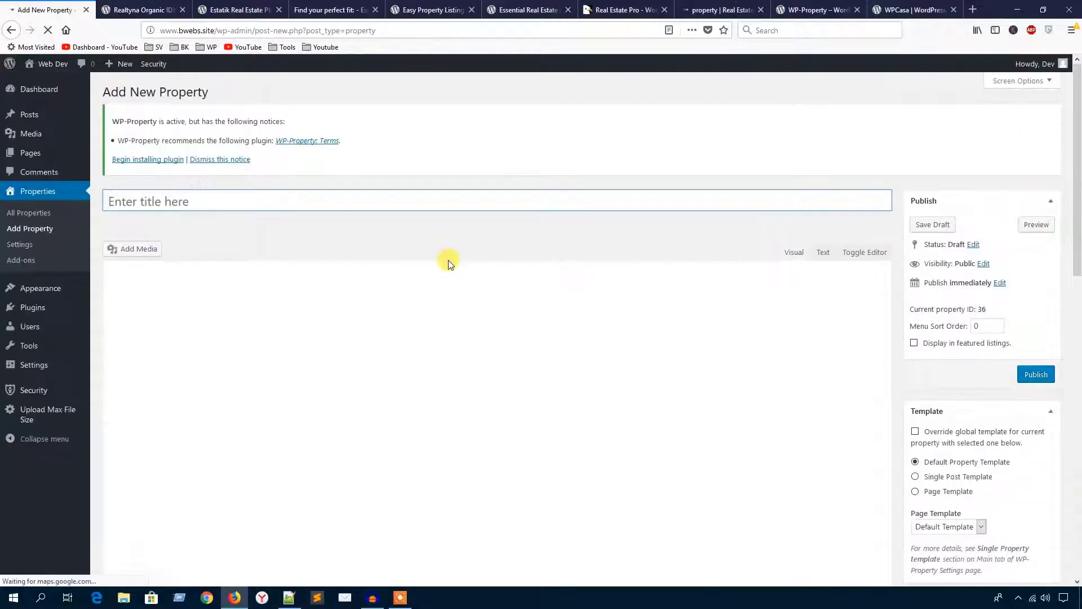
# Step: Check the new property's details and Media section, then return to the Real Estate Pro CodeCanyon page
pyautogui.scroll(-10, 448, 259)
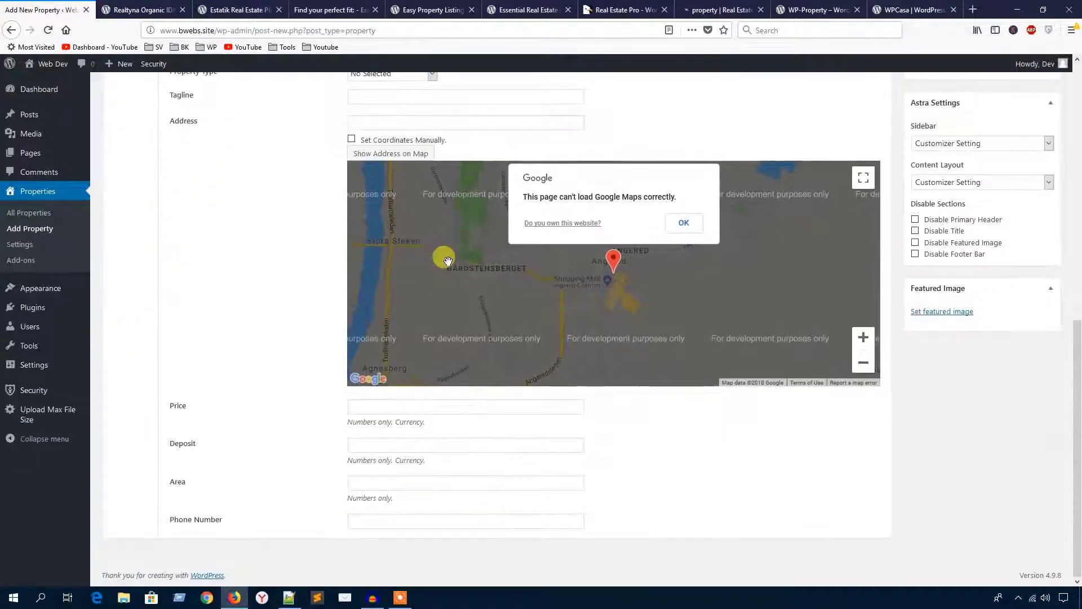
pyautogui.scroll(4, 274, 295)
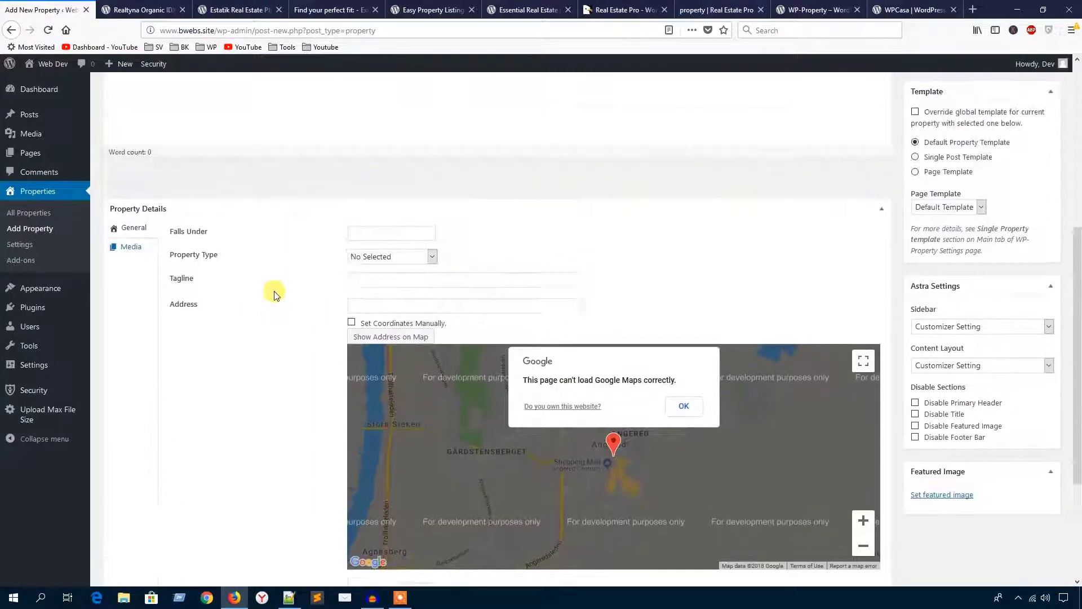
pyautogui.click(139, 296)
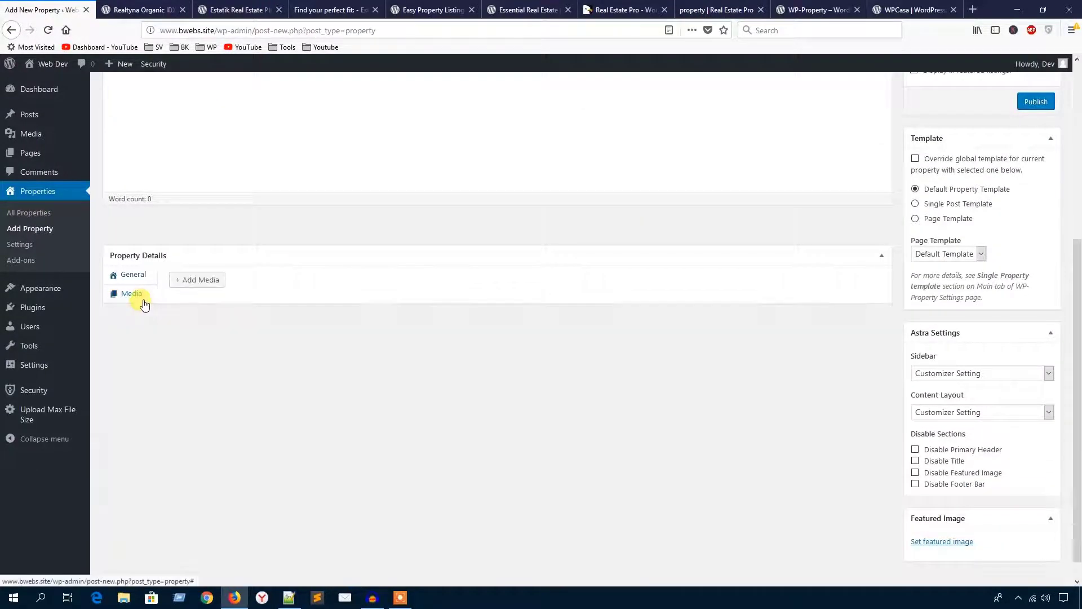
pyautogui.scroll(5, 349, 311)
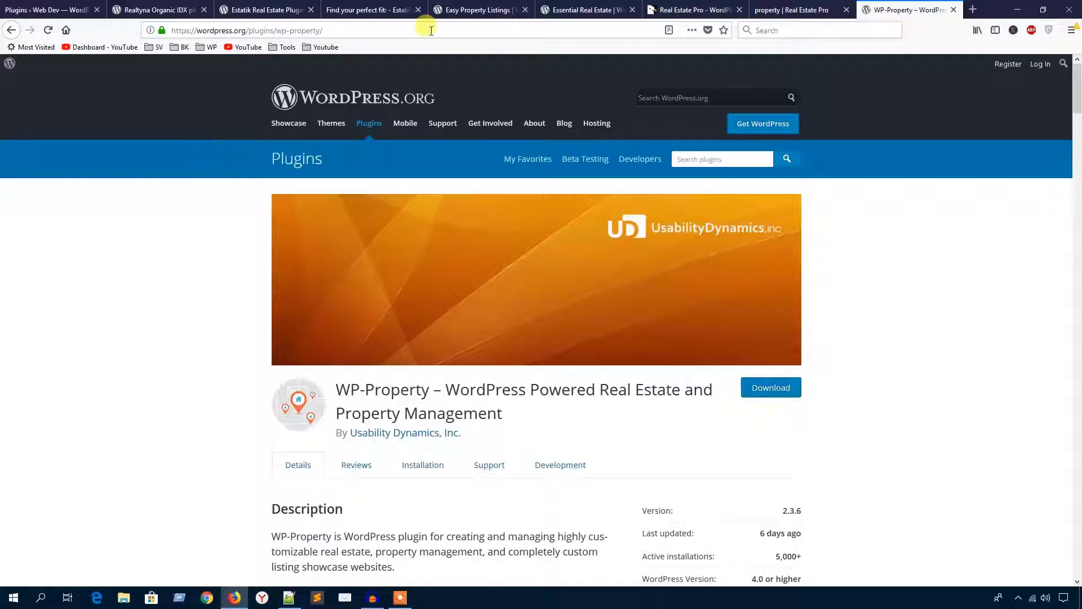
pyautogui.click(681, 9)
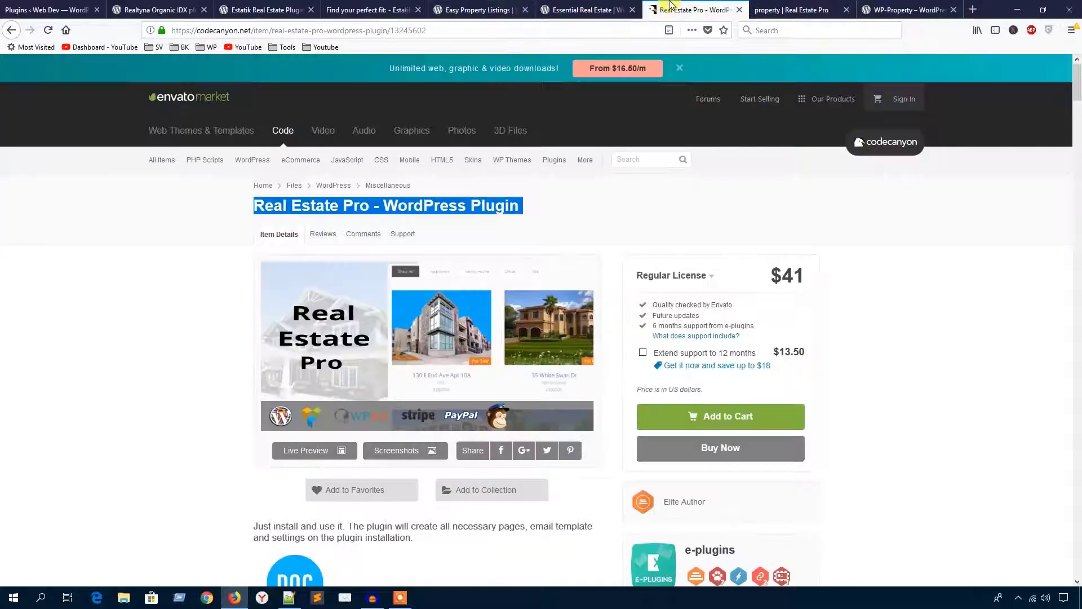
pyautogui.click(549, 223)
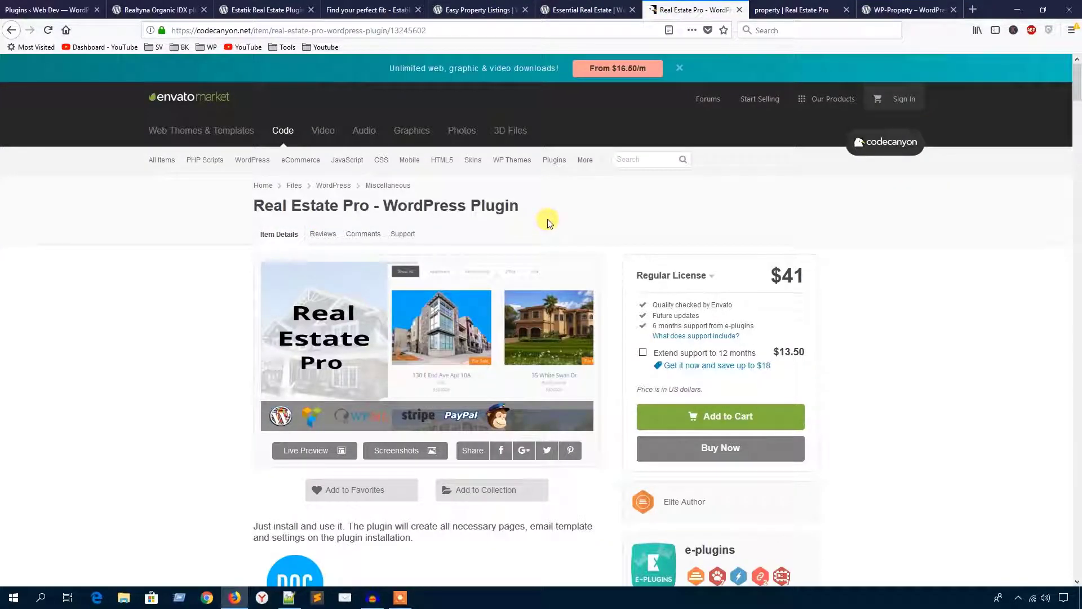